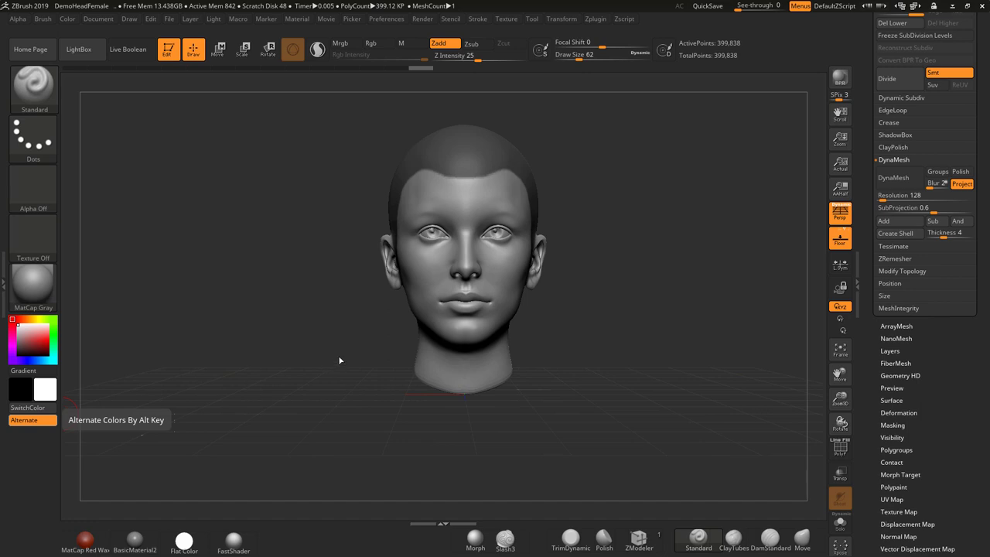
Step: Extract the masked scalp area as a 0.06599-thick shell, accept it as a new subtool and clear its mask
left_click_drag(564, 326, 585, 315)
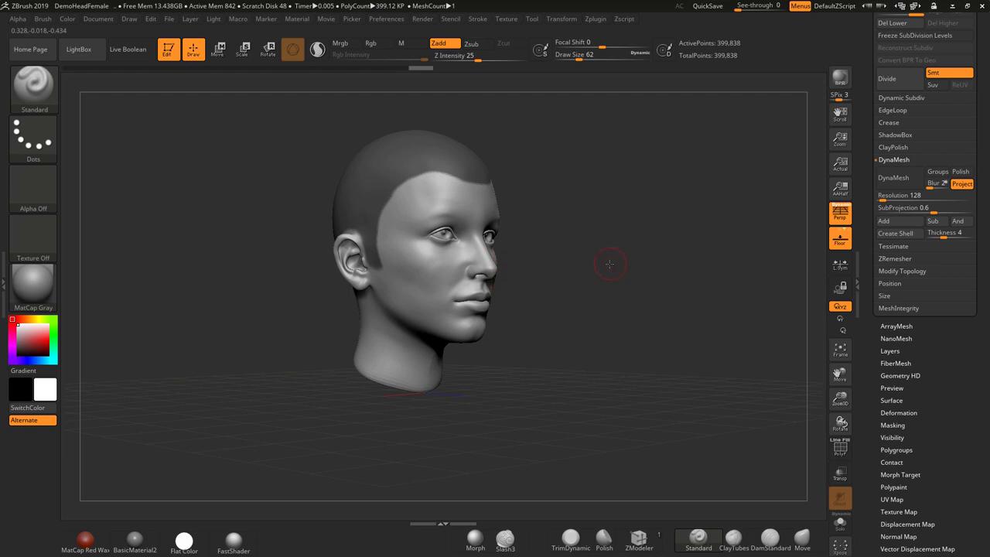
left_click_drag(609, 265, 644, 313, "alt")
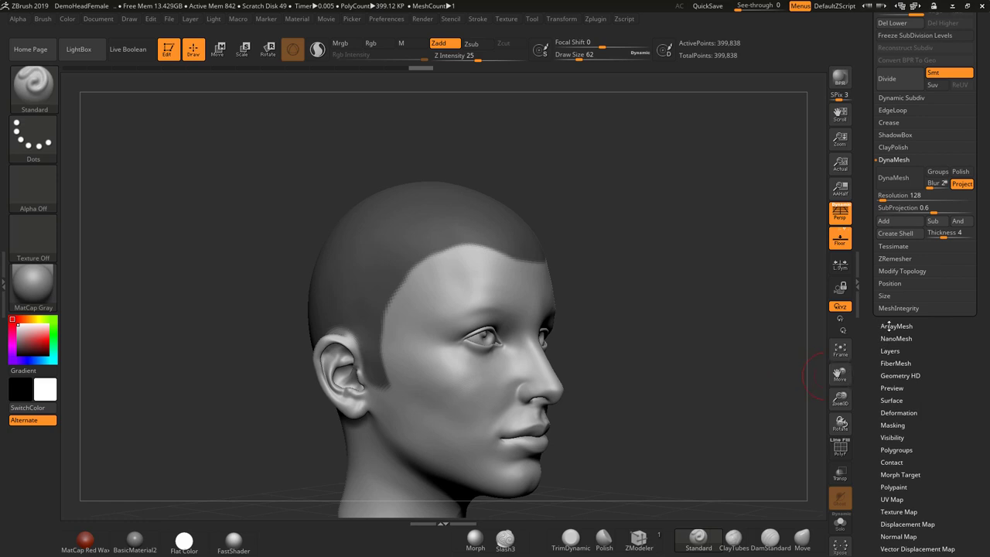
left_click_drag(960, 366, 960, 507)
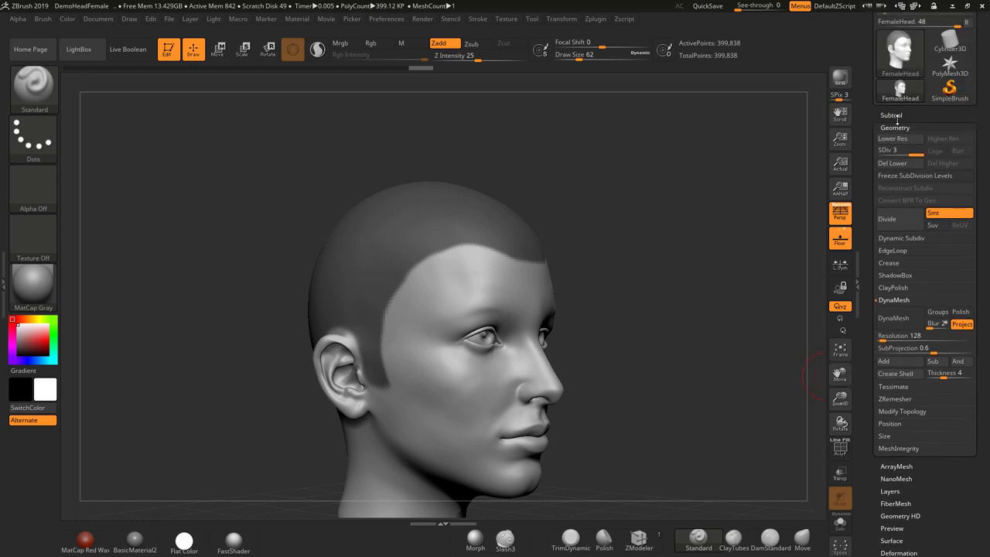
left_click(897, 116)
scroll(922, 263, "down", 6)
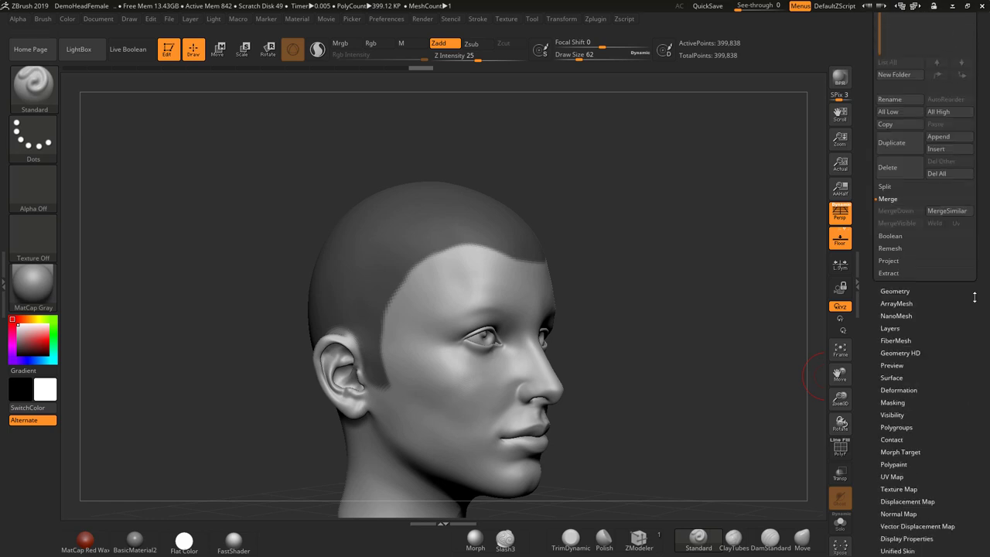
left_click(888, 237)
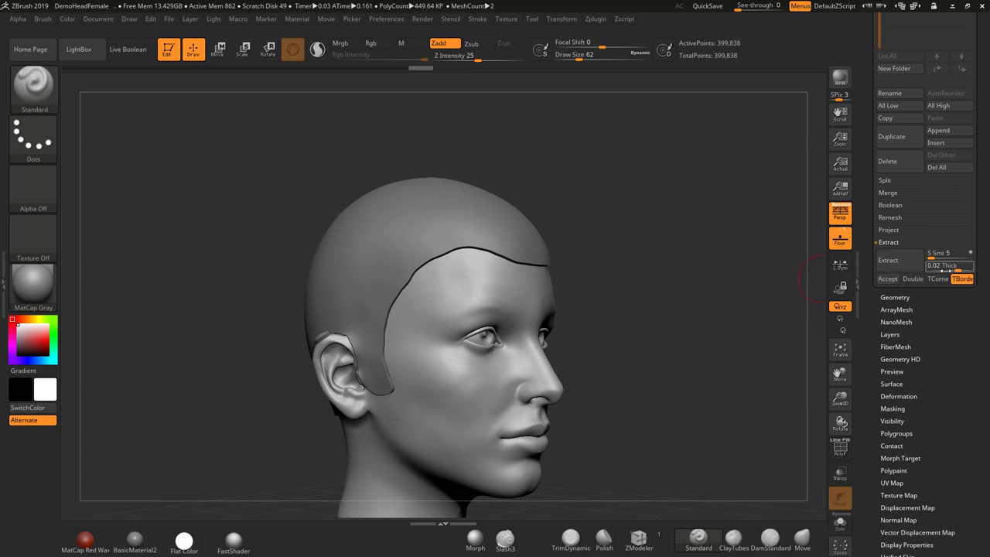
left_click_drag(958, 266, 959, 269)
left_click(899, 262)
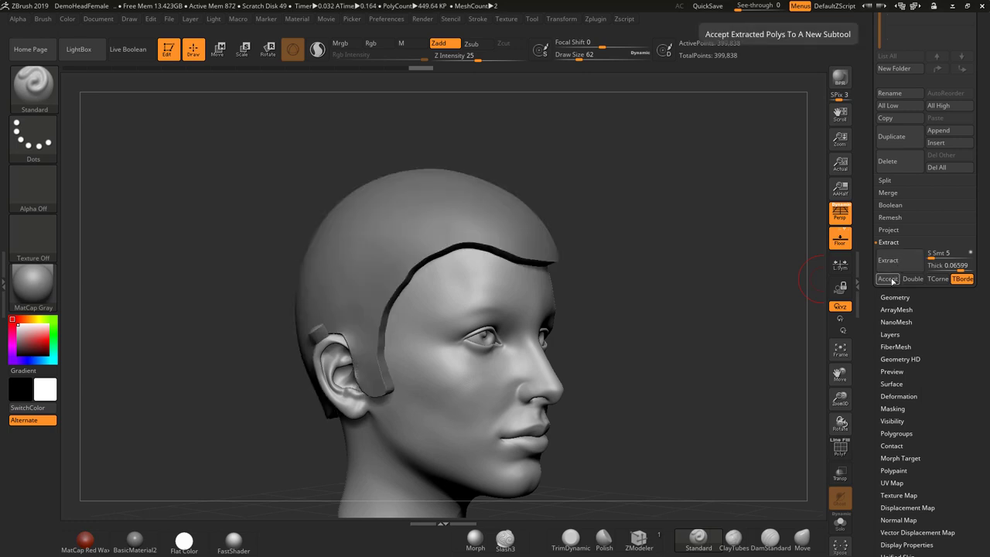
left_click(888, 278)
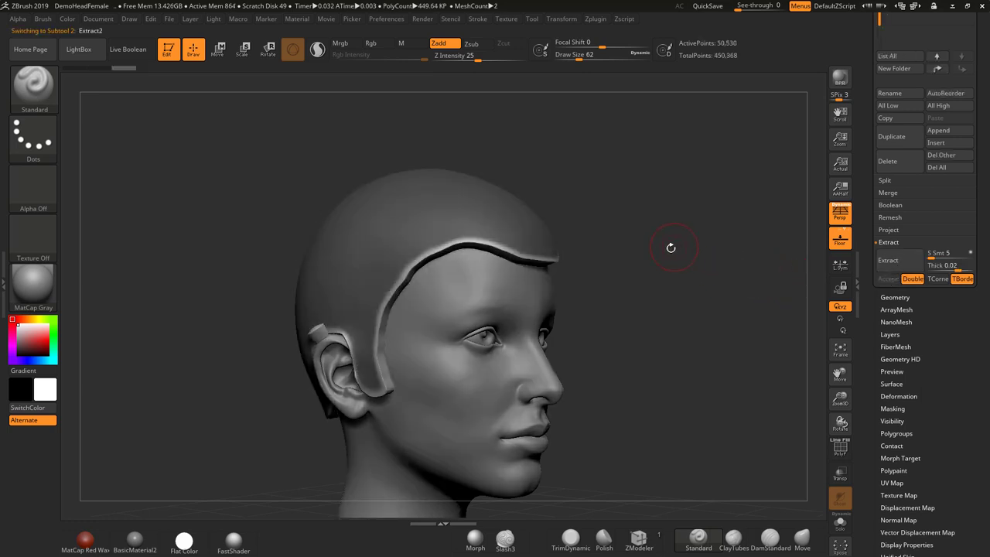
left_click_drag(674, 183, 713, 315, "ctrl")
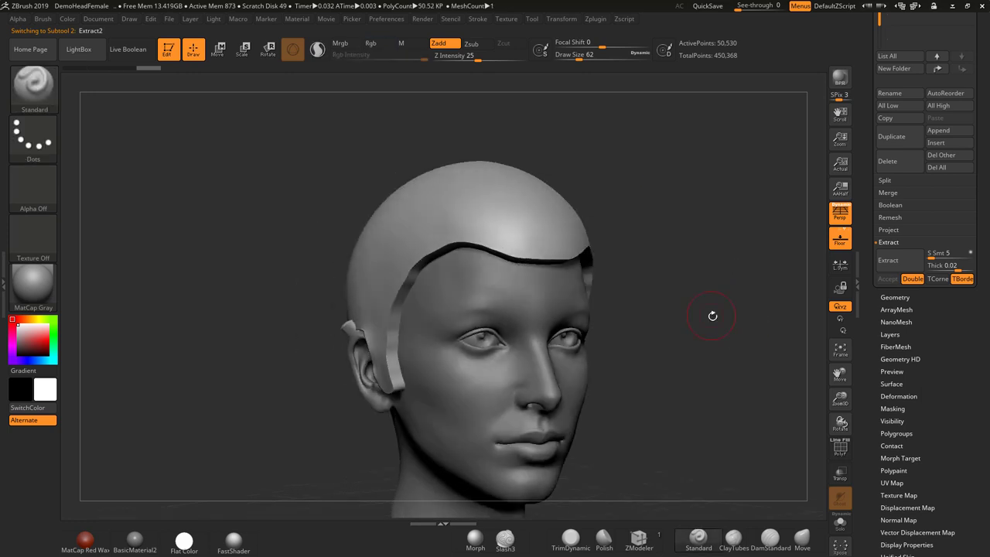
Step: Select the head subtool and toggle Solo on and off to inspect it without the hair shell
left_click(472, 382, "alt")
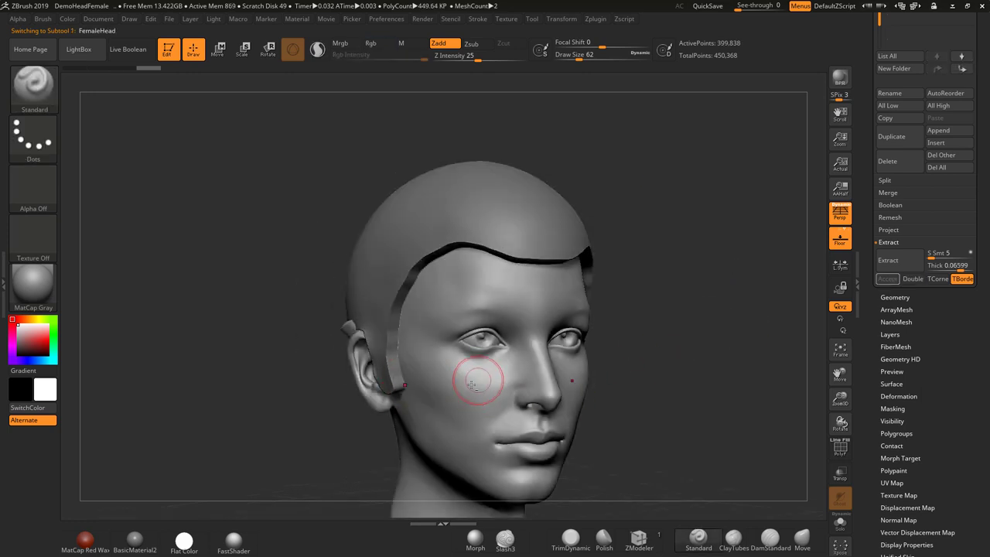
left_click(837, 525)
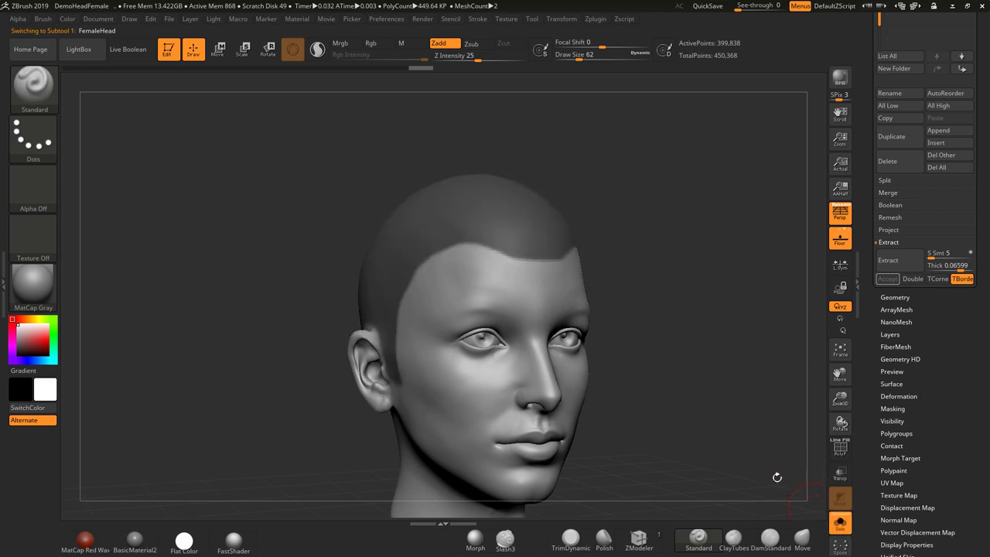
left_click(838, 524)
left_click_drag(723, 315, 736, 311)
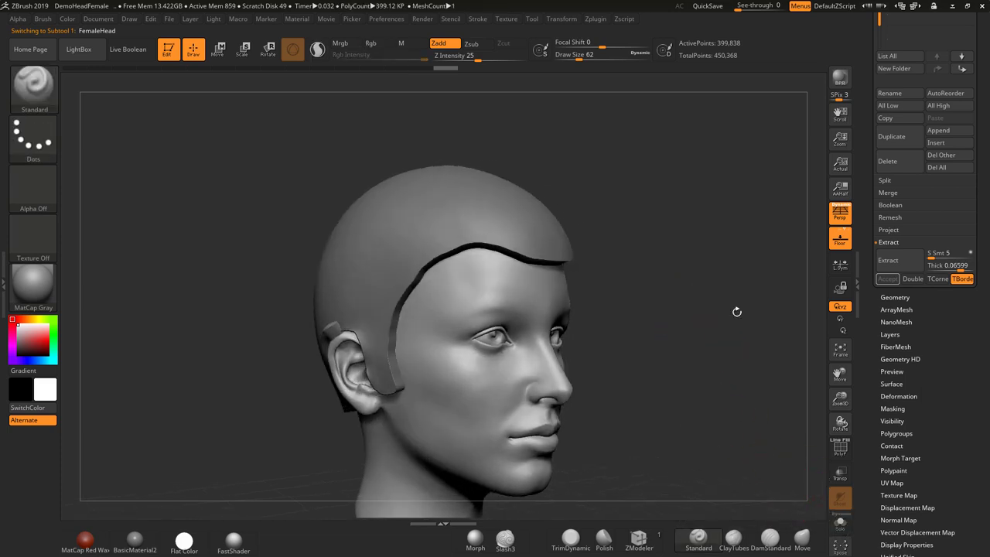
Step: Select the extracted hair shell, set the draw size to 90 and smooth its edges around the ear, temple and nape
left_click_drag(987, 71, 986, 216)
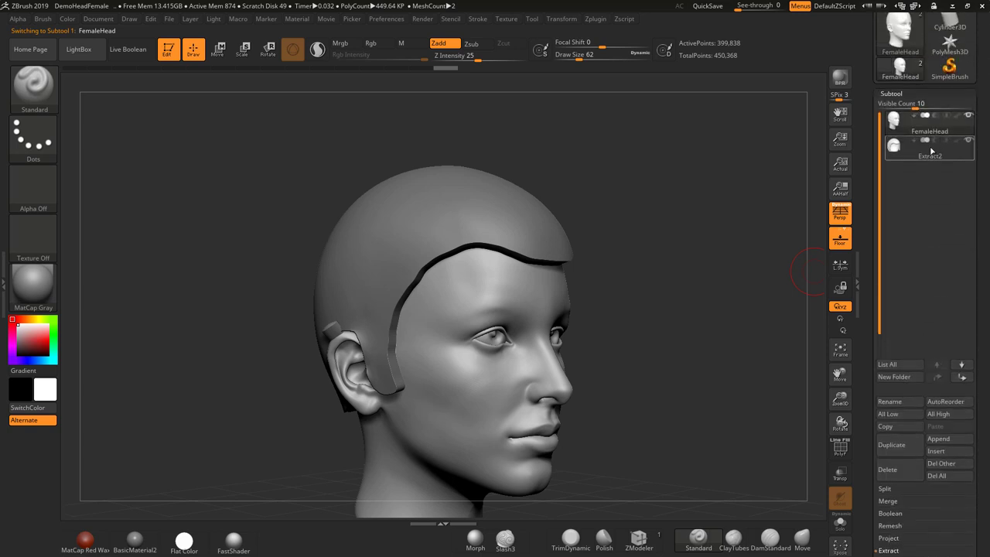
left_click(893, 147)
left_click_drag(636, 328, 613, 277)
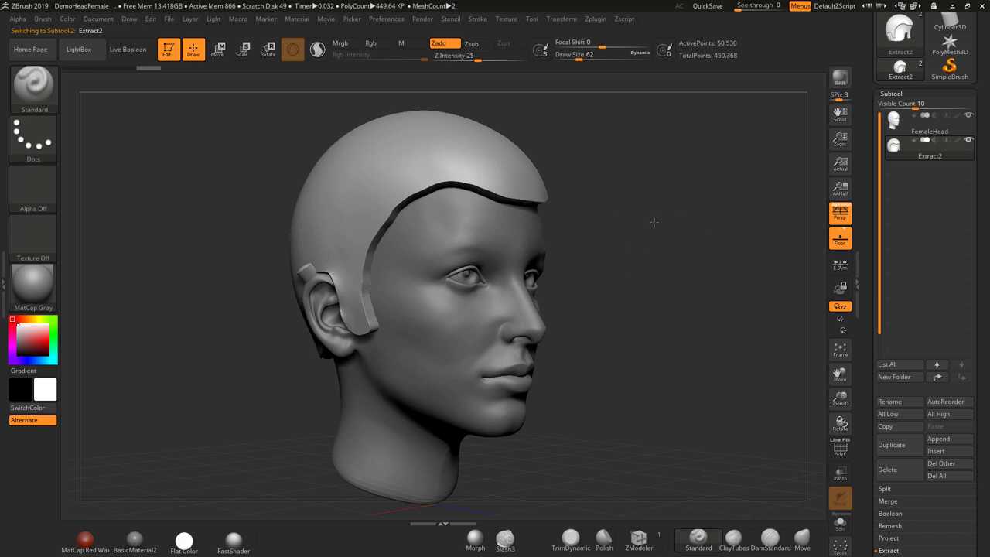
left_click_drag(655, 222, 644, 217)
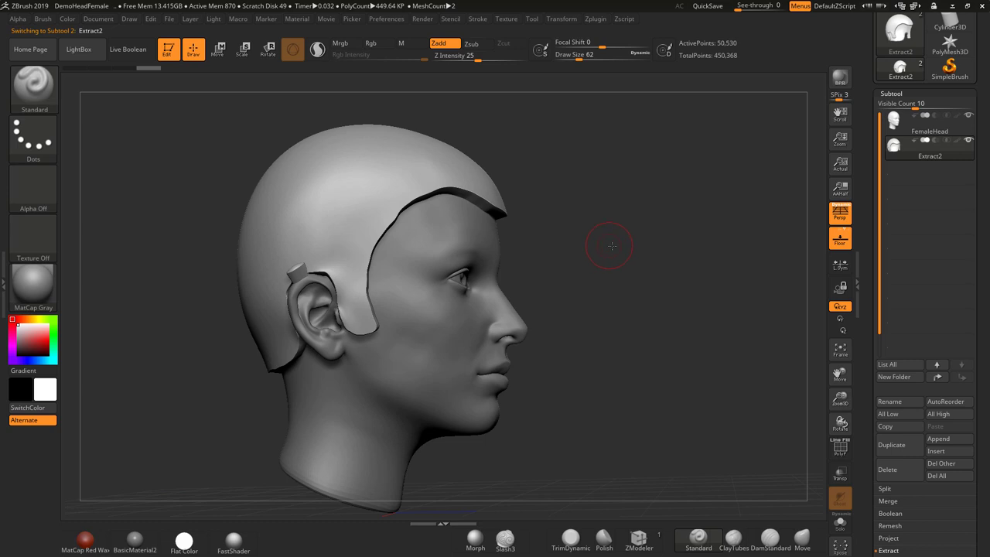
left_click_drag(612, 246, 688, 242, "alt")
key("space")
left_click_drag(501, 260, 504, 260)
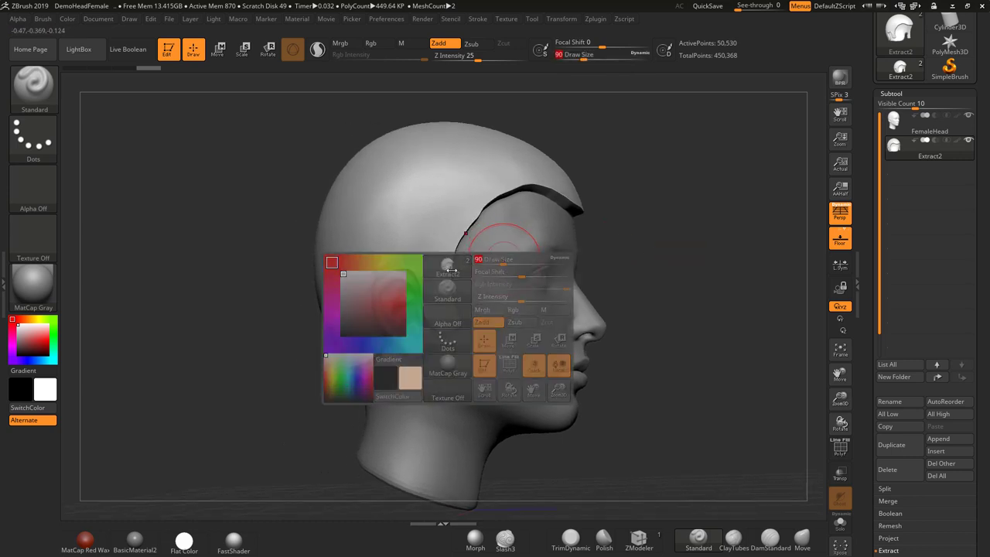
mouse_move(414, 275)
left_mouse_down("shift")
mouse_move(374, 285)
mouse_move(382, 269)
mouse_move(374, 316)
left_mouse_up("shift")
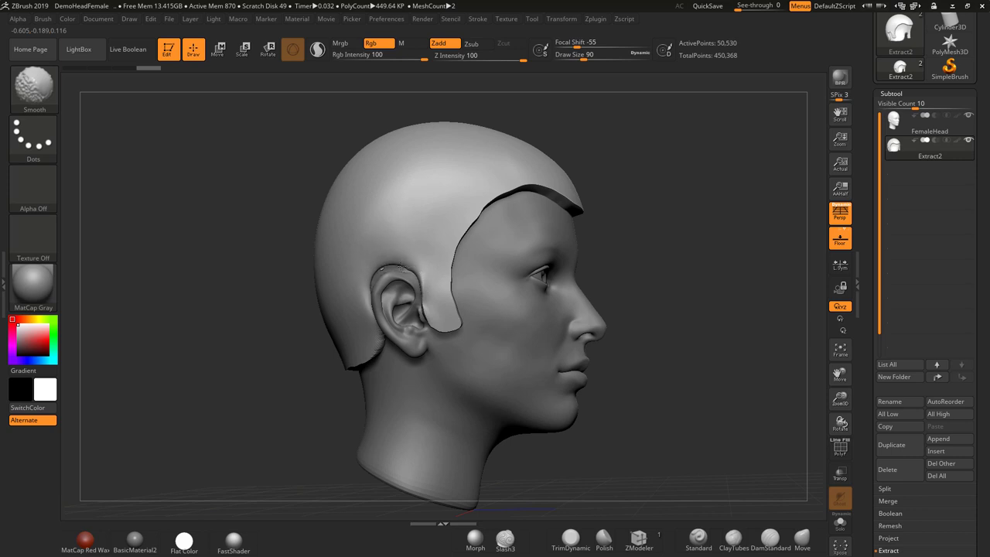
mouse_move(402, 269)
left_mouse_down("shift")
mouse_move(433, 316)
mouse_move(485, 209)
mouse_move(573, 207)
mouse_move(485, 208)
left_mouse_up("shift")
left_click_drag(361, 335, 359, 360, "shift")
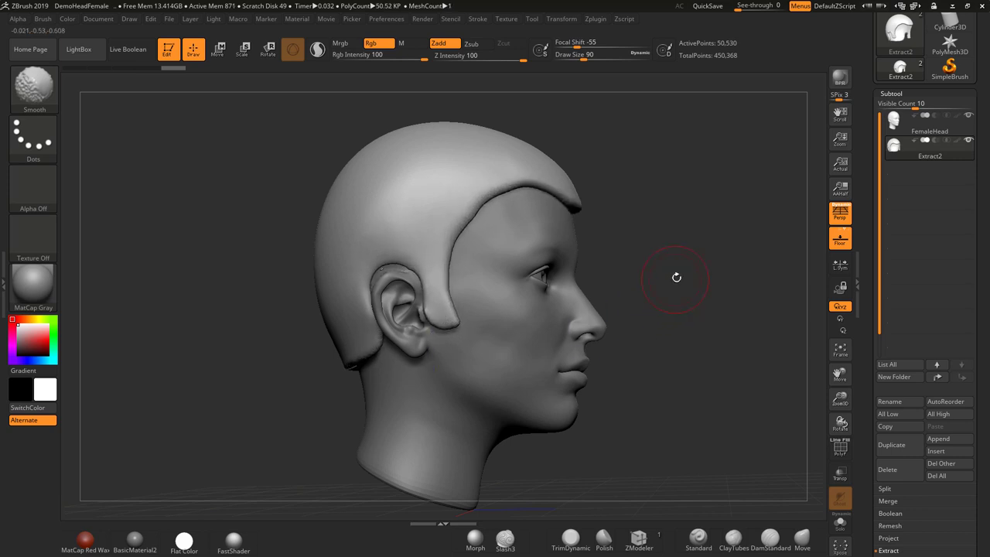
Step: Smooth the hair shell's front hairline and its edges around the sideburn and ear on the other side of the head
left_click_drag(676, 279, 614, 262)
left_click_drag(493, 192, 649, 252, "shift")
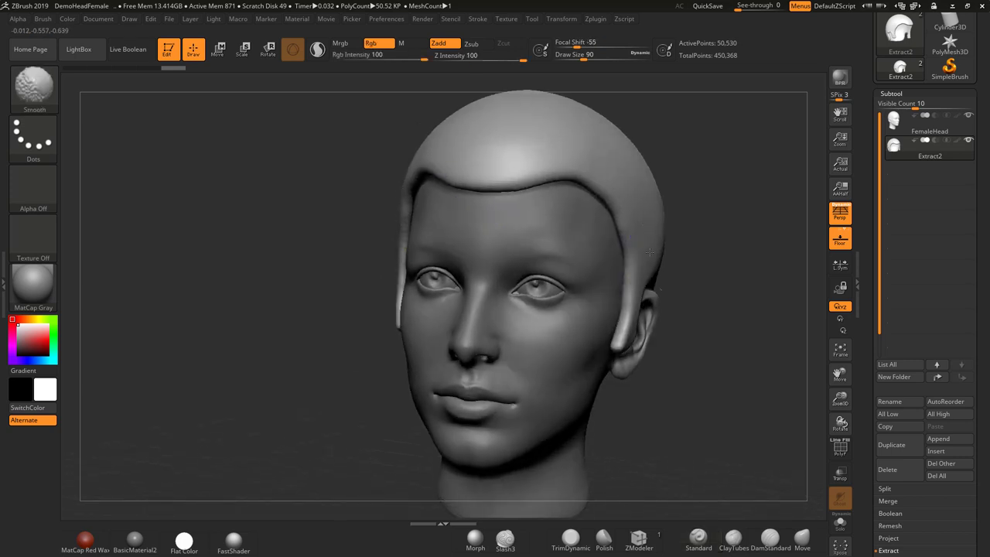
left_click_drag(637, 333, 649, 328, "shift")
left_click_drag(648, 259, 644, 229, "shift")
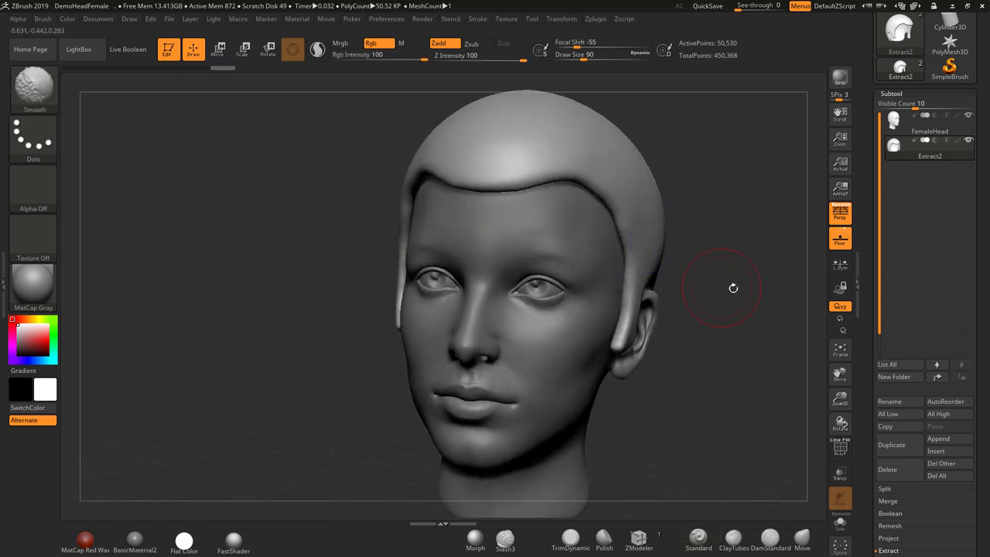
left_click_drag(733, 287, 634, 289)
left_click_drag(445, 310, 308, 305, "alt")
mouse_move(510, 282)
left_mouse_down("shift")
mouse_move(540, 285)
mouse_move(551, 311)
left_mouse_up("shift")
mouse_move(627, 363)
left_mouse_down("shift")
mouse_move(657, 353)
mouse_move(592, 364)
mouse_move(734, 337)
mouse_move(692, 349)
mouse_move(679, 325)
left_mouse_up("shift")
Step: Nudge the hair shell's edge above the temple slightly with the Move brush
left_click(803, 541)
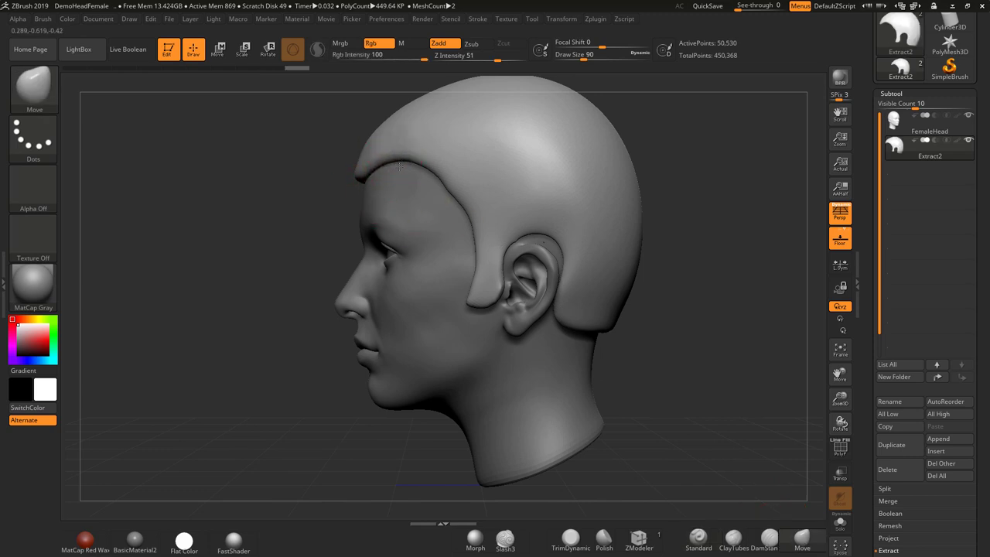
left_click_drag(420, 165, 415, 162)
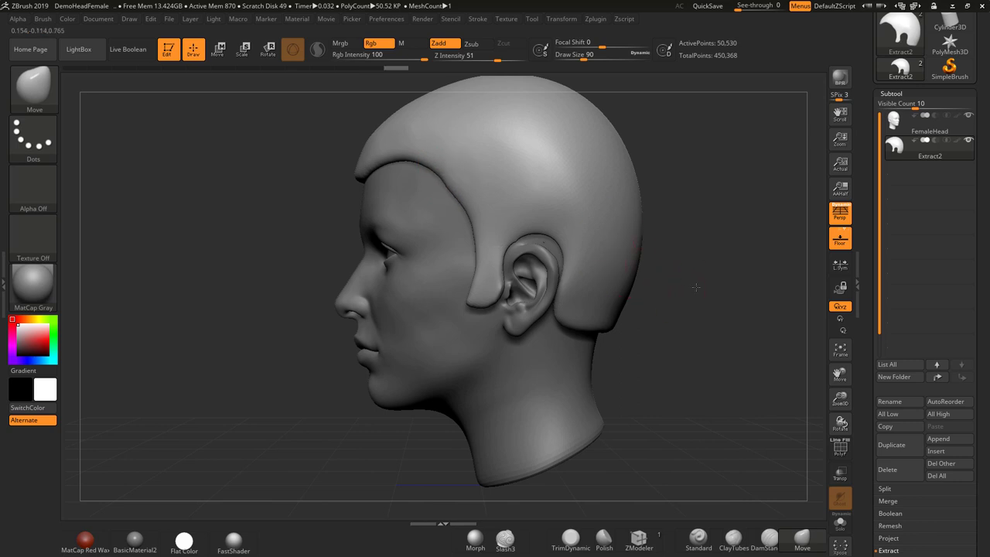
left_click_drag(696, 285, 752, 279)
Step: Convert the hair shell to a DynaMesh at resolution 128
left_click_drag(608, 267, 704, 284, "alt")
scroll(973, 403, "down", 5)
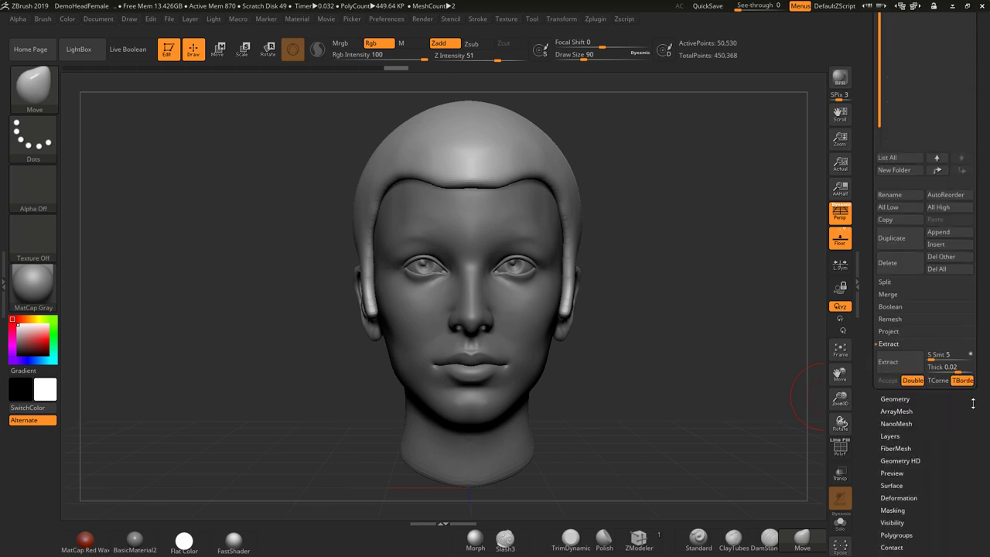
left_click(892, 401)
left_click_drag(944, 374, 946, 434)
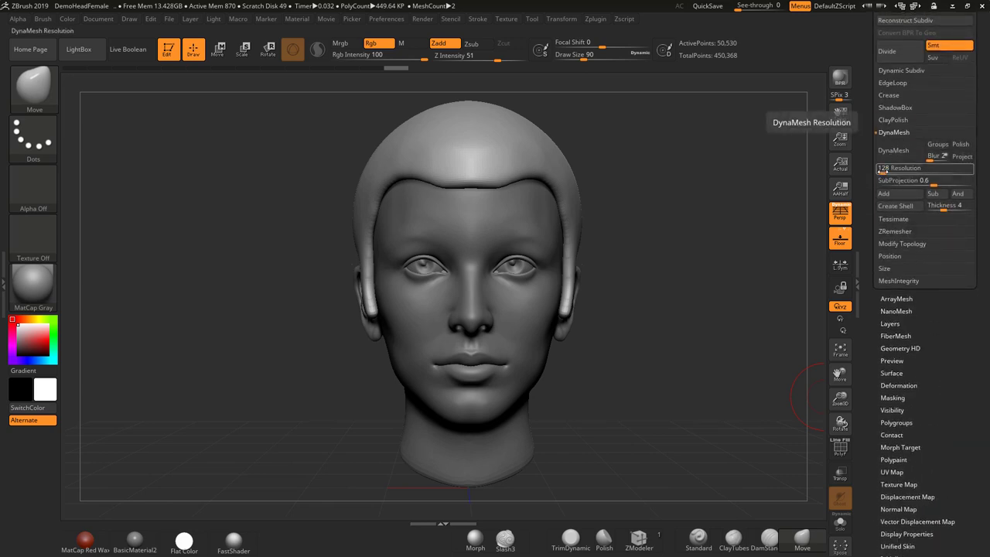
left_click(891, 154)
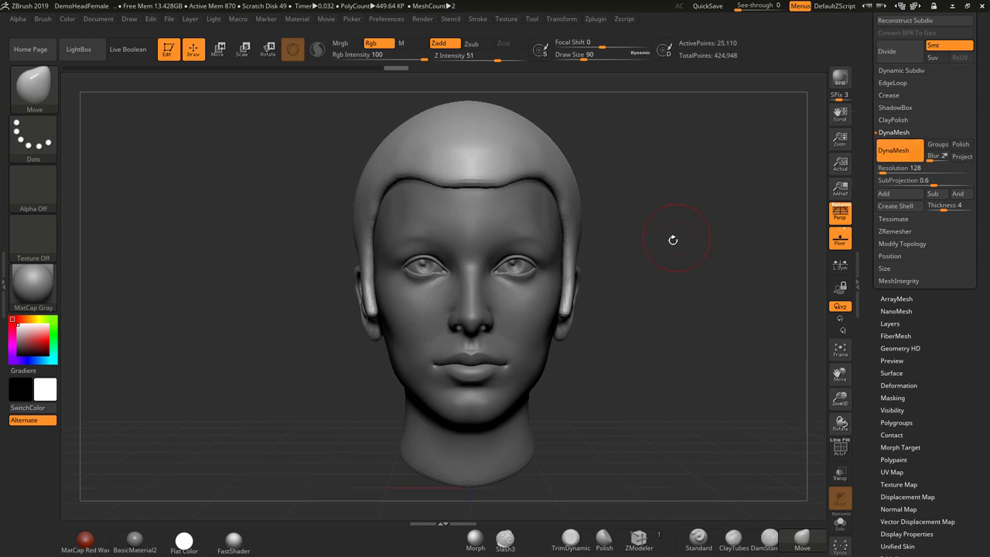
Step: Carve an off-centre hair parting with the DamStandard brush, from the front hairline back over the crown, and deepen its front end
left_click_drag(666, 233, 662, 317, "alt")
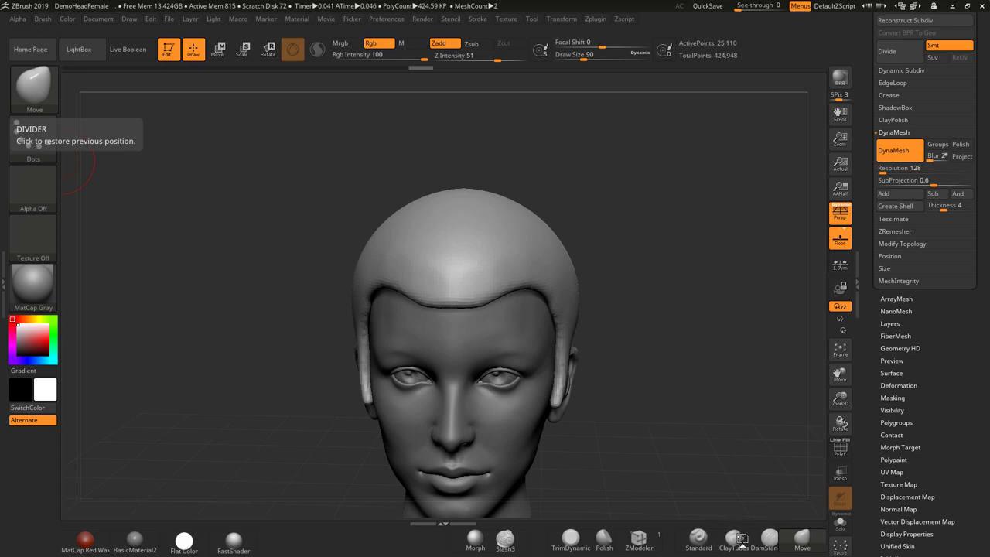
left_click(769, 538)
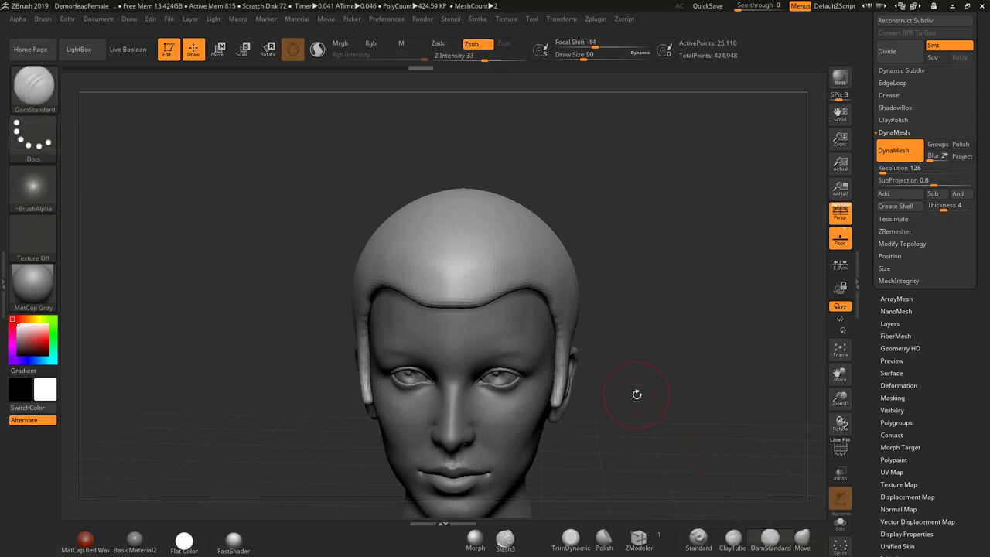
left_click_drag(652, 256, 628, 310)
left_click_drag(658, 281, 632, 270)
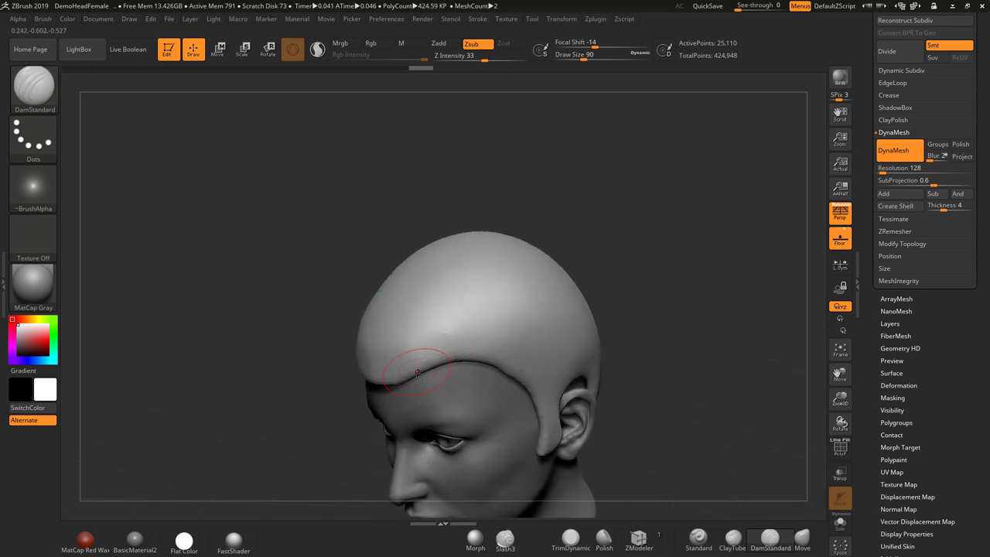
mouse_move(410, 381)
left_mouse_down()
mouse_move(464, 275)
mouse_move(501, 248)
left_mouse_up()
left_click_drag(630, 221, 647, 286)
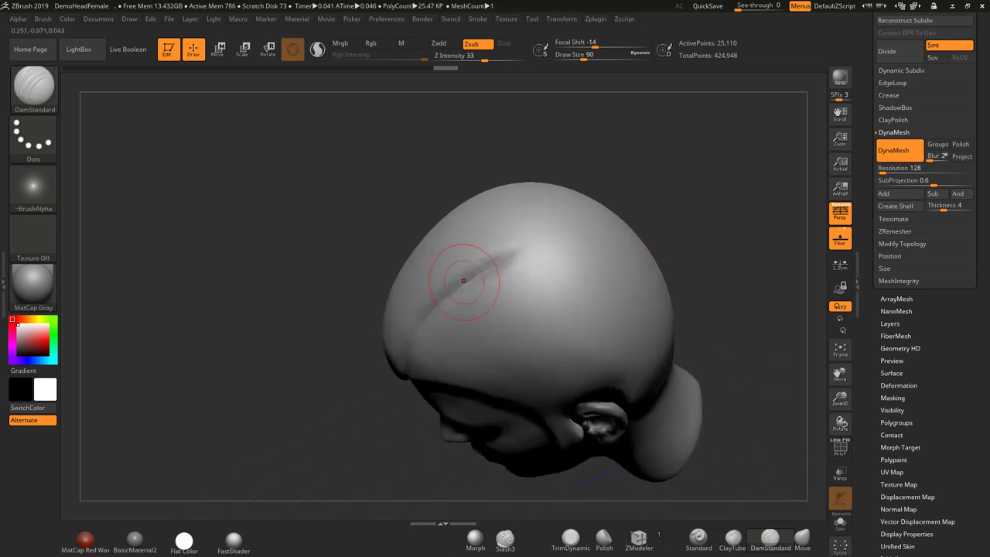
mouse_move(462, 280)
left_mouse_down()
mouse_move(561, 234)
mouse_move(494, 260)
left_mouse_up()
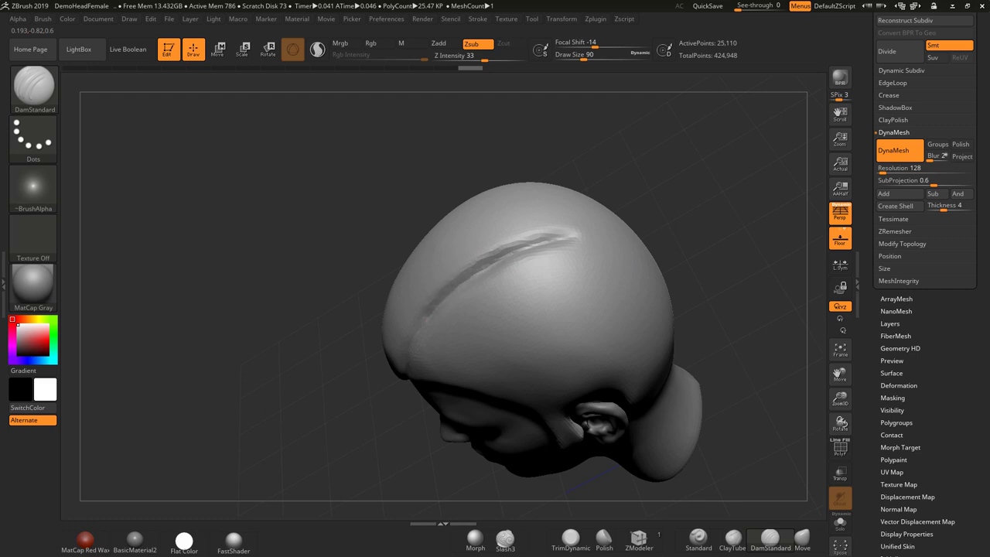
left_click_drag(675, 225, 721, 168)
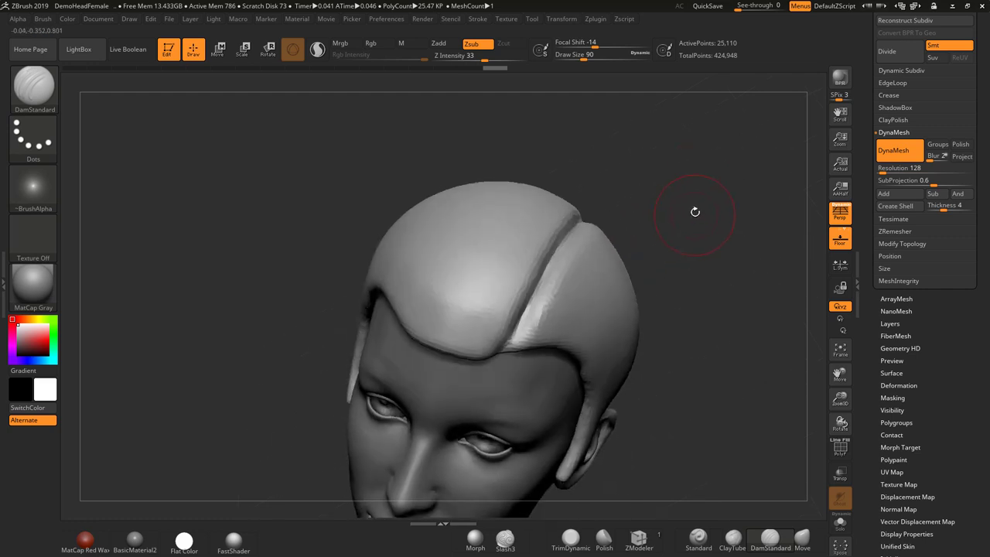
mouse_move(695, 213)
left_mouse_down()
mouse_move(693, 181)
mouse_move(704, 183)
left_mouse_up()
left_click_drag(519, 242, 508, 264)
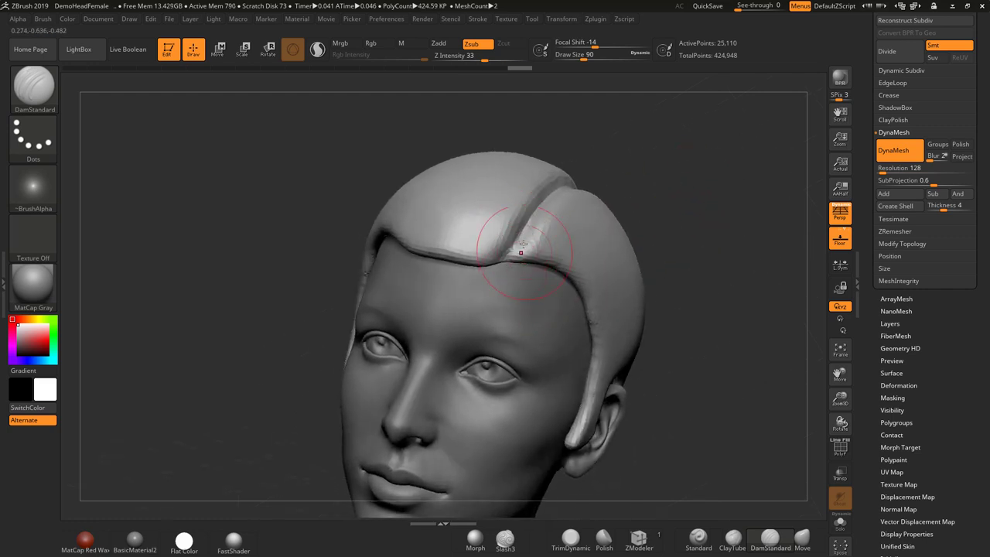
Step: Carve a notch into the front hairline with the DamStandard brush to separate the forelock beside the parting
mouse_move(661, 188)
left_mouse_down()
mouse_move(660, 221)
mouse_move(701, 213)
mouse_move(669, 194)
mouse_move(661, 224)
mouse_move(698, 218)
mouse_move(641, 228)
mouse_move(680, 223)
mouse_move(670, 233)
mouse_move(685, 240)
mouse_move(620, 272)
left_mouse_up()
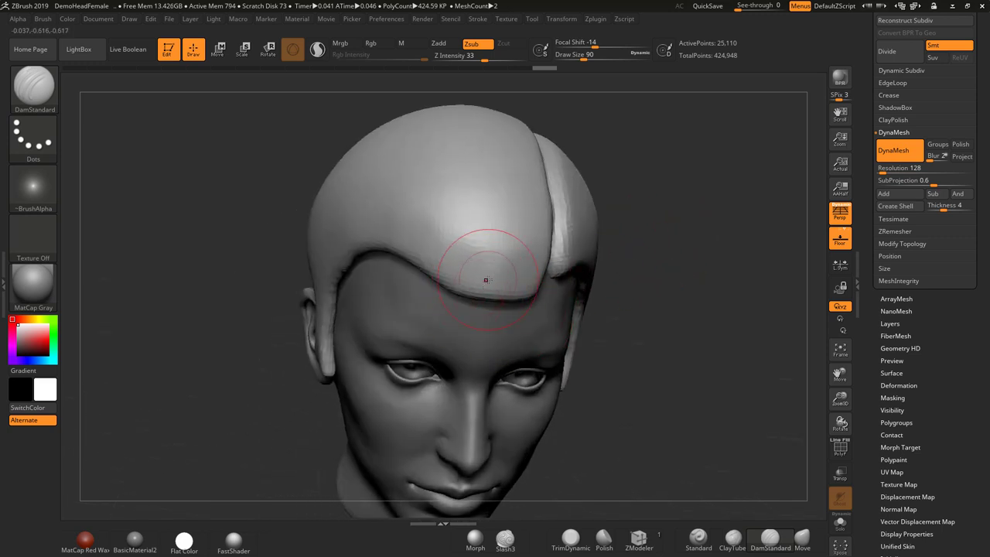
mouse_move(446, 298)
left_mouse_down()
mouse_move(487, 276)
mouse_move(431, 287)
mouse_move(412, 277)
left_mouse_up()
left_click_drag(624, 272, 648, 261)
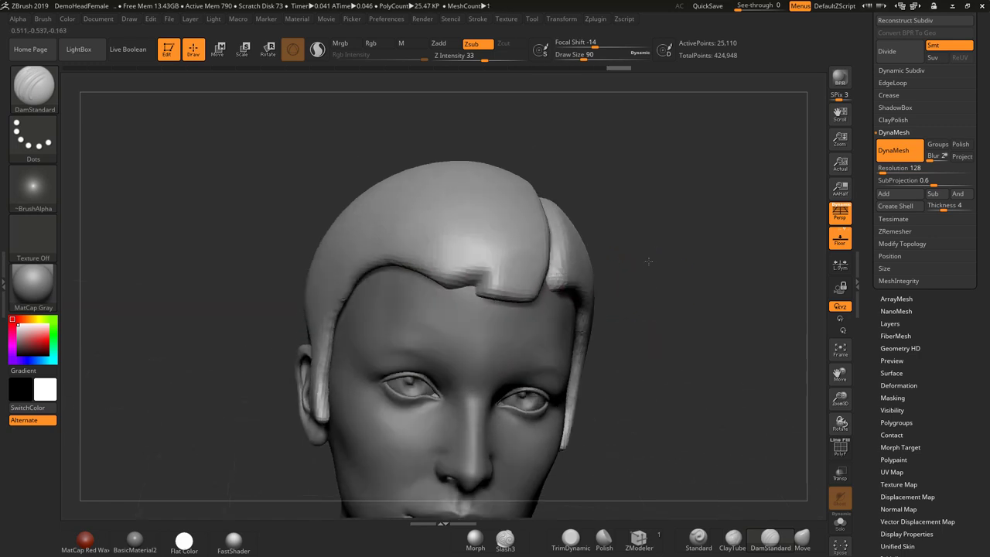
Step: Pull the forelock beside the parting down over the forehead into a rounded shape with the Move brush
left_click(802, 539)
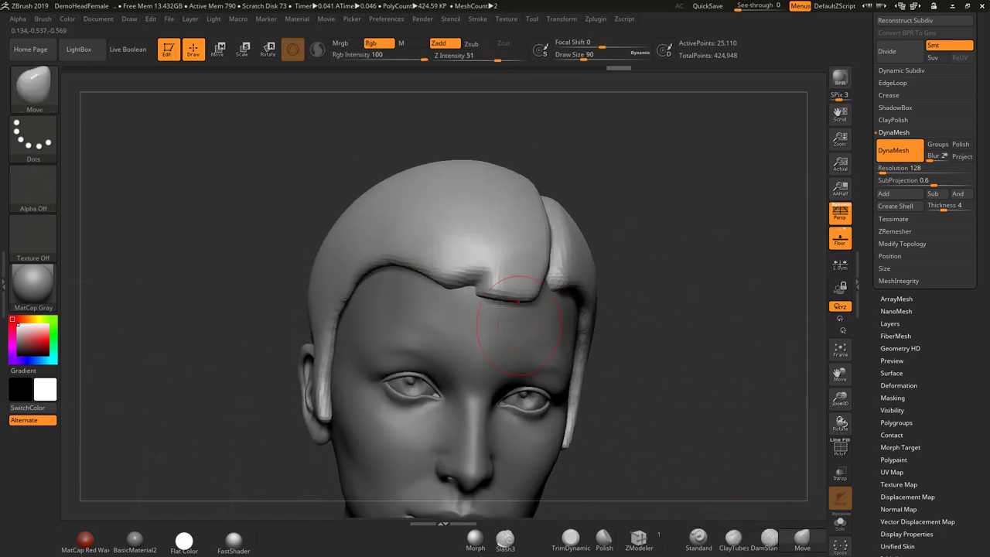
left_click_drag(489, 319, 496, 328)
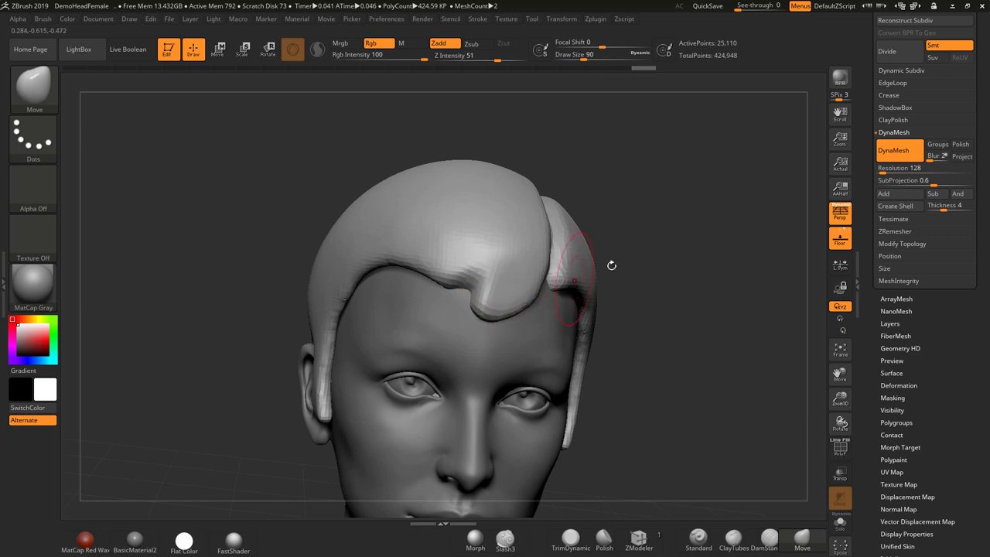
Step: Nudge the forelock's lower edge slightly further down the forehead with the Move brush
mouse_move(613, 265)
left_mouse_down()
mouse_move(670, 269)
mouse_move(690, 251)
left_mouse_up()
left_click_drag(499, 306, 503, 316)
mouse_move(613, 272)
left_mouse_down()
mouse_move(587, 267)
mouse_move(675, 270)
mouse_move(654, 279)
mouse_move(610, 272)
mouse_move(631, 256)
mouse_move(610, 261)
left_mouse_up()
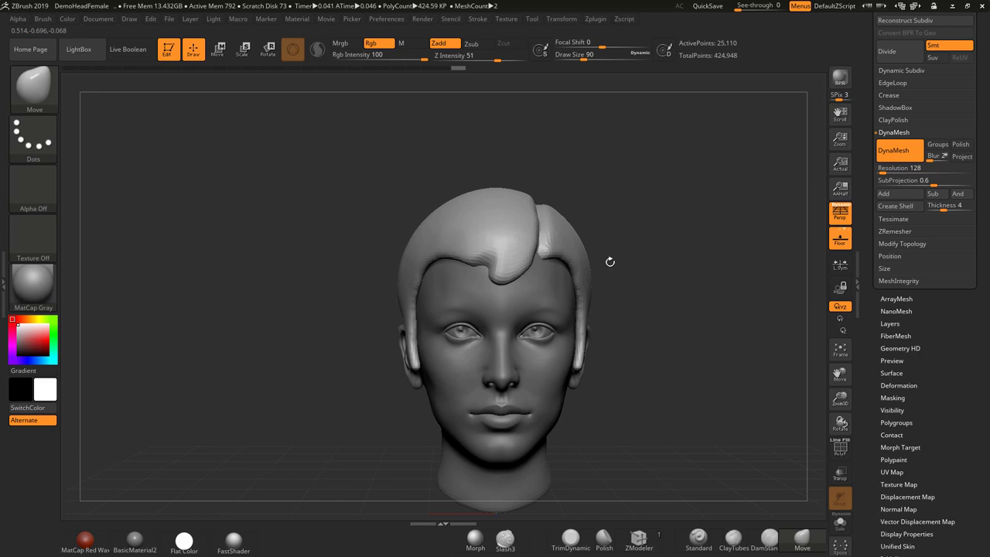
Step: Refit the hair shell with the transform gizmo, shrinking it slightly and extending its depth towards the back of the head
left_click(248, 56)
left_click_drag(496, 354, 495, 357)
left_click_drag(496, 292, 496, 288)
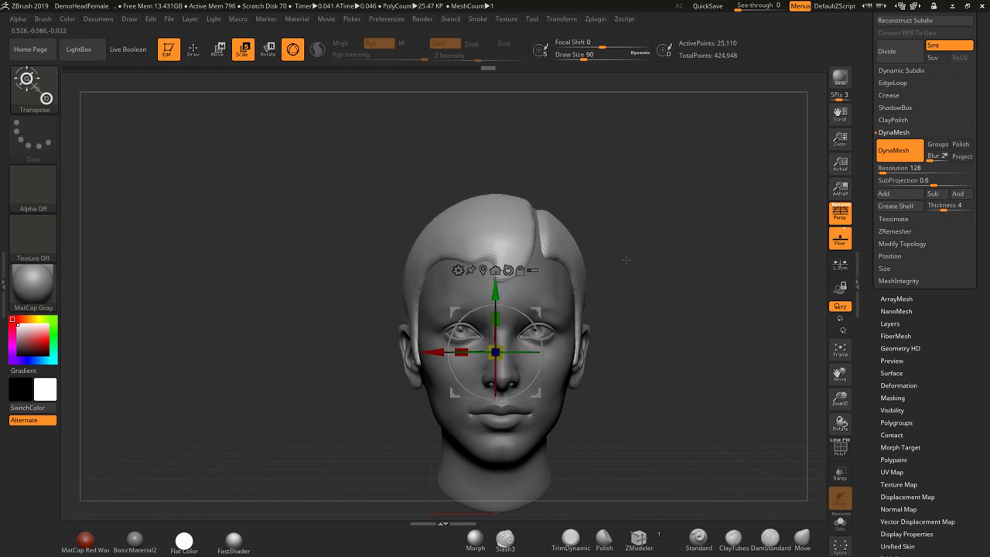
left_click_drag(625, 258, 684, 266)
left_click_drag(554, 353, 557, 354)
left_click_drag(642, 290, 651, 289)
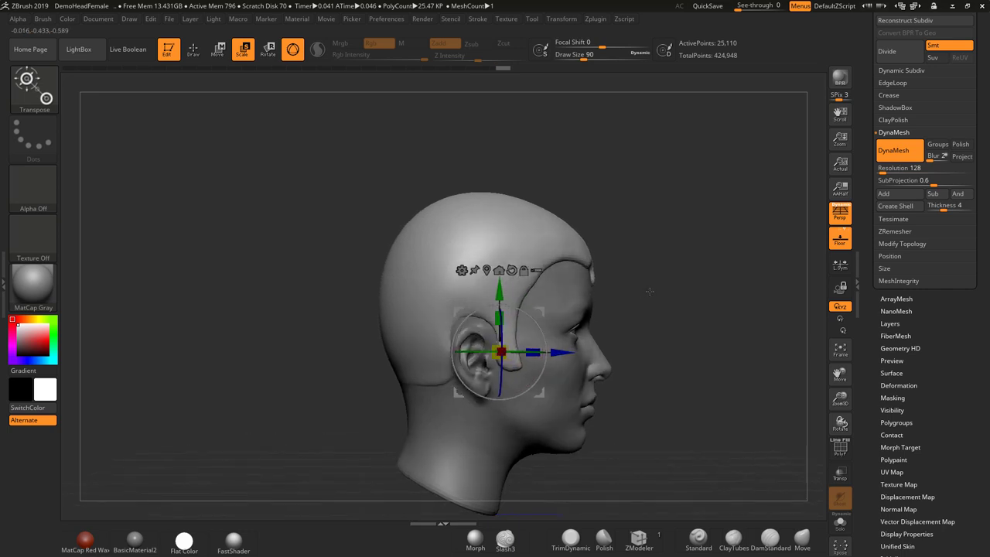
left_click_drag(535, 353, 562, 354)
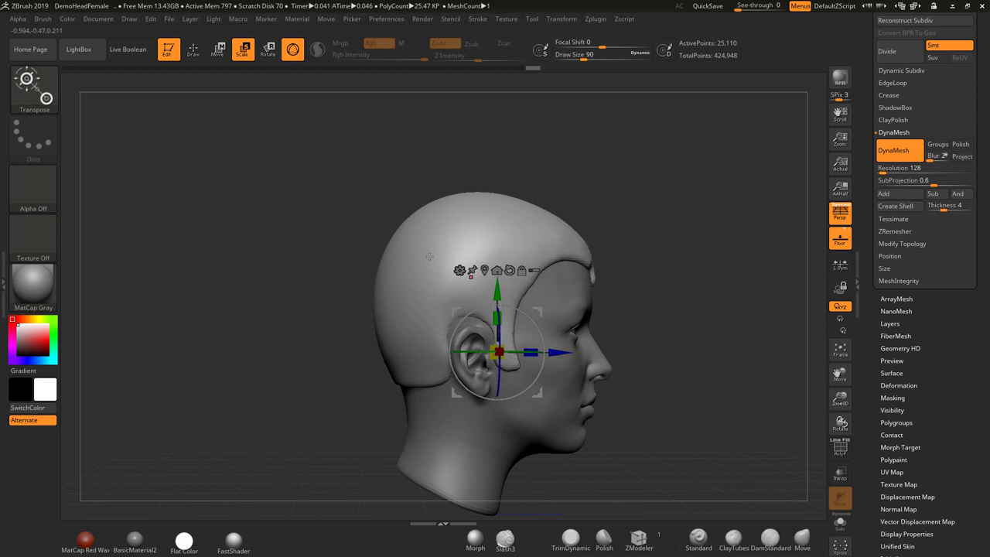
left_click(195, 50)
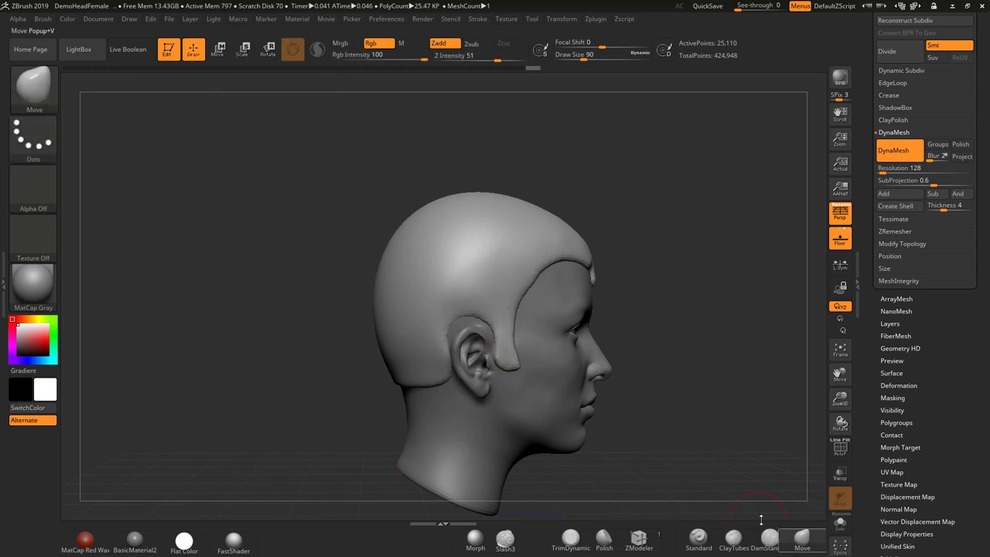
Step: Reshape the hair edge around the ear and sideburn with the Move brush at draw size 136
key("space")
left_click_drag(471, 322, 479, 321)
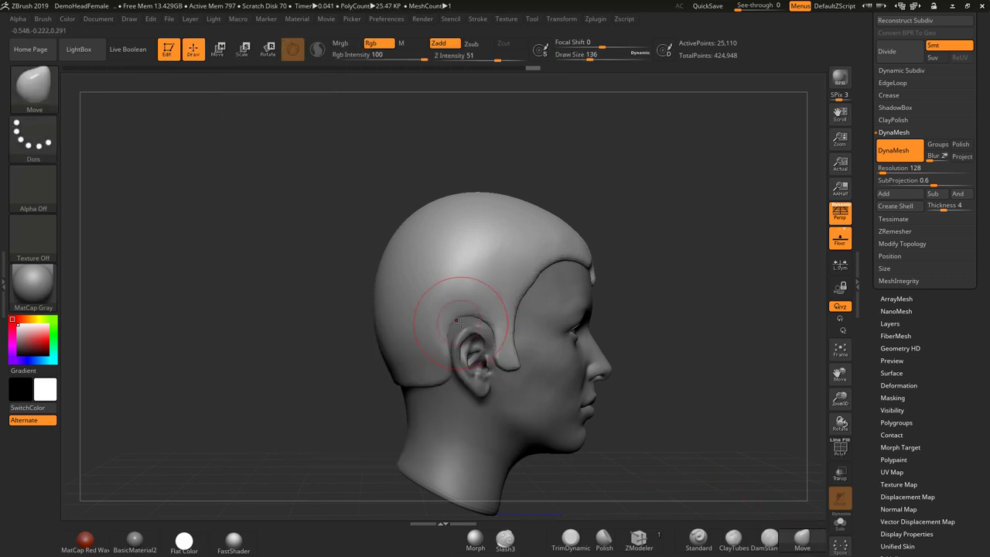
mouse_move(586, 181)
left_mouse_down()
mouse_move(562, 216)
mouse_move(621, 173)
left_mouse_up()
mouse_move(472, 323)
left_mouse_down()
mouse_move(471, 340)
mouse_move(503, 336)
mouse_move(511, 372)
left_mouse_up()
Step: Raise the DynaMesh resolution to 736 and remesh the hair shell
left_click_drag(672, 309, 605, 296)
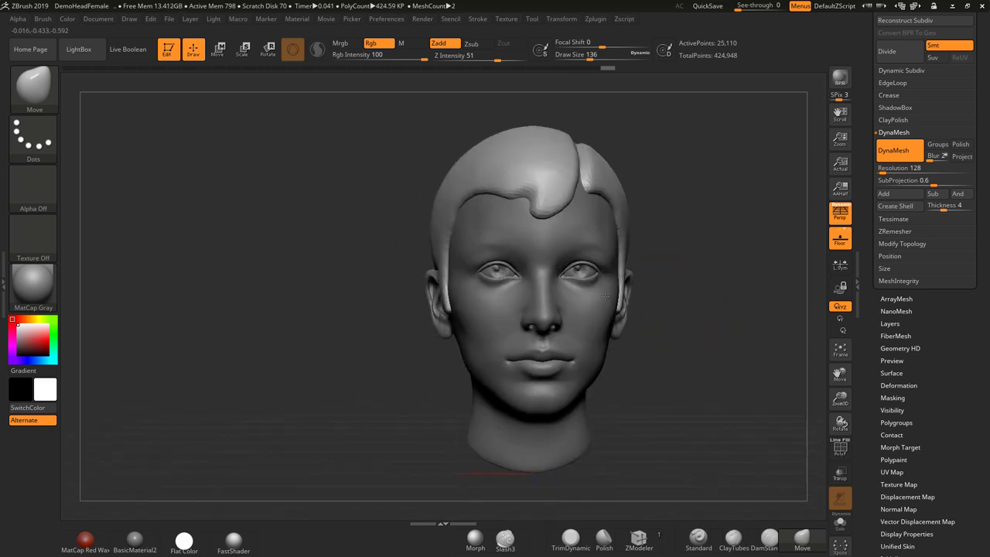
left_click_drag(700, 300, 643, 329, "alt")
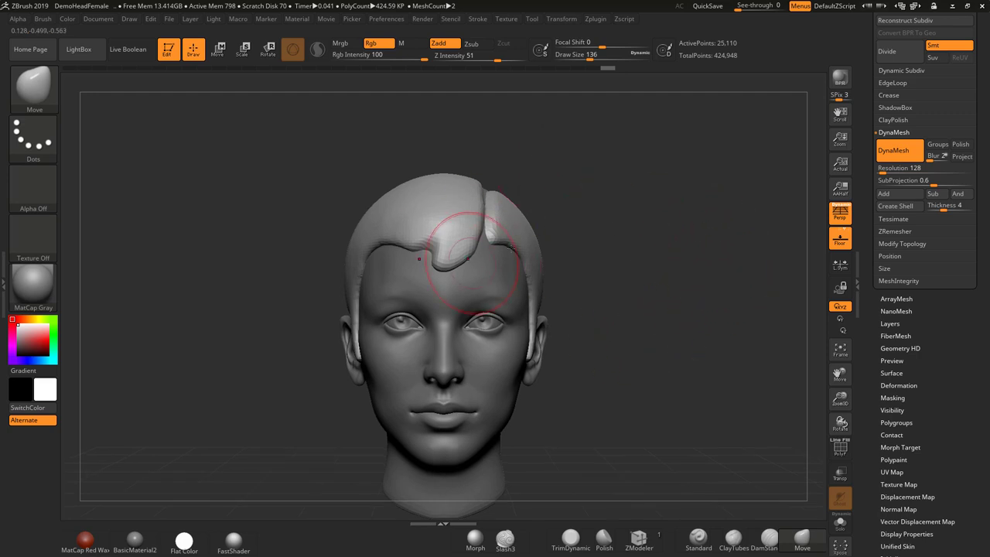
left_click_drag(886, 172, 903, 172)
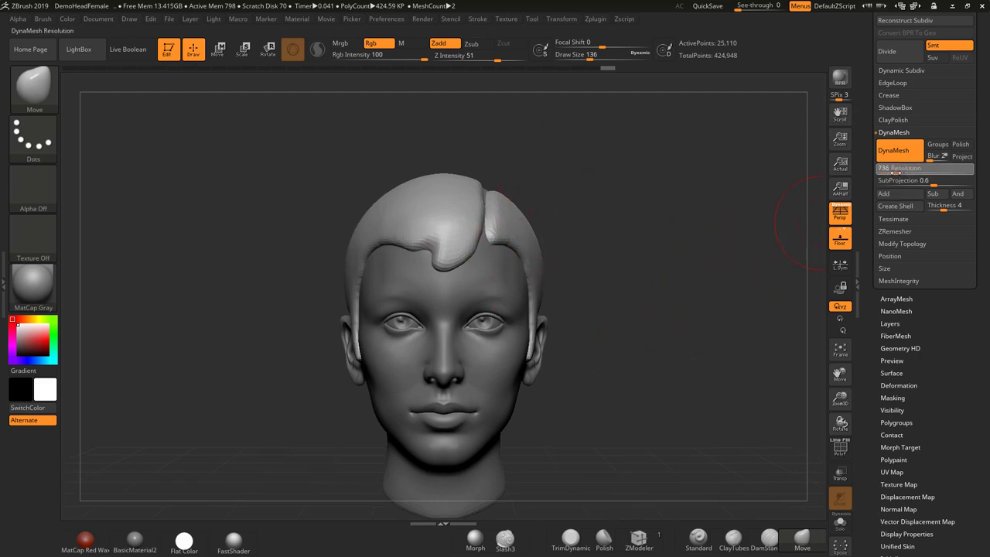
left_click_drag(642, 220, 673, 295, "ctrl")
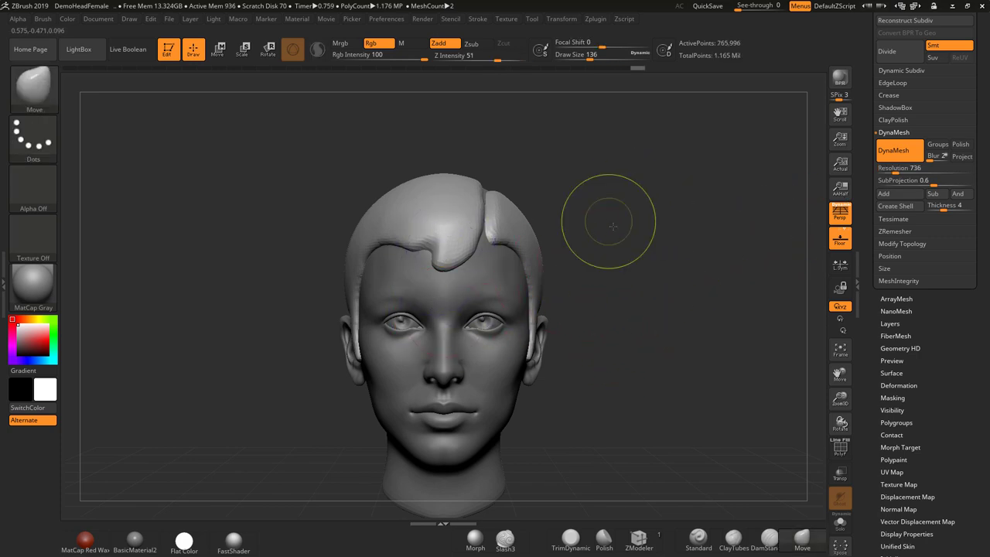
left_click_drag(612, 224, 633, 285, "ctrl")
Step: Smooth the hair shell's surface along the front hairline, the side and the back
left_click_drag(442, 246, 405, 250, "shift")
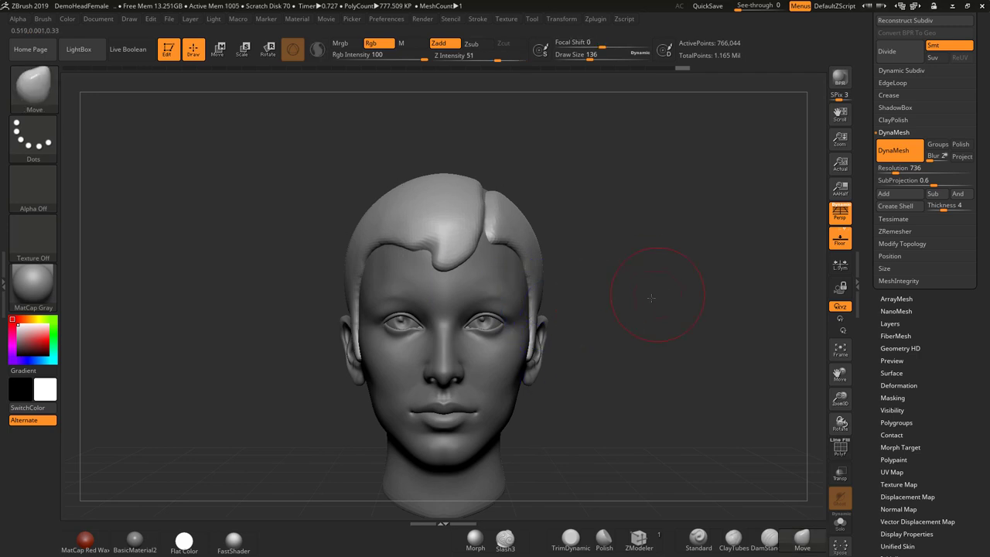
left_click_drag(652, 294, 490, 311)
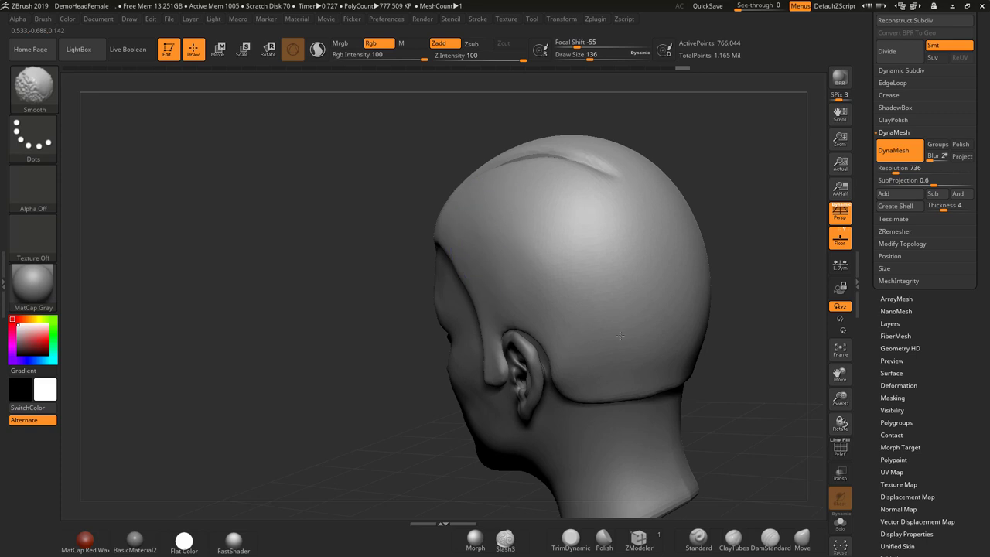
left_click_drag(620, 335, 608, 343, "shift")
mouse_move(739, 317)
left_mouse_down()
mouse_move(632, 272)
mouse_move(596, 271)
left_mouse_up()
left_click_drag(464, 337, 391, 332, "shift")
Step: Carve the rear end of the hair parting deeper down the back of the crown with the DamStandard brush at draw size 49
left_click_drag(634, 303, 650, 386)
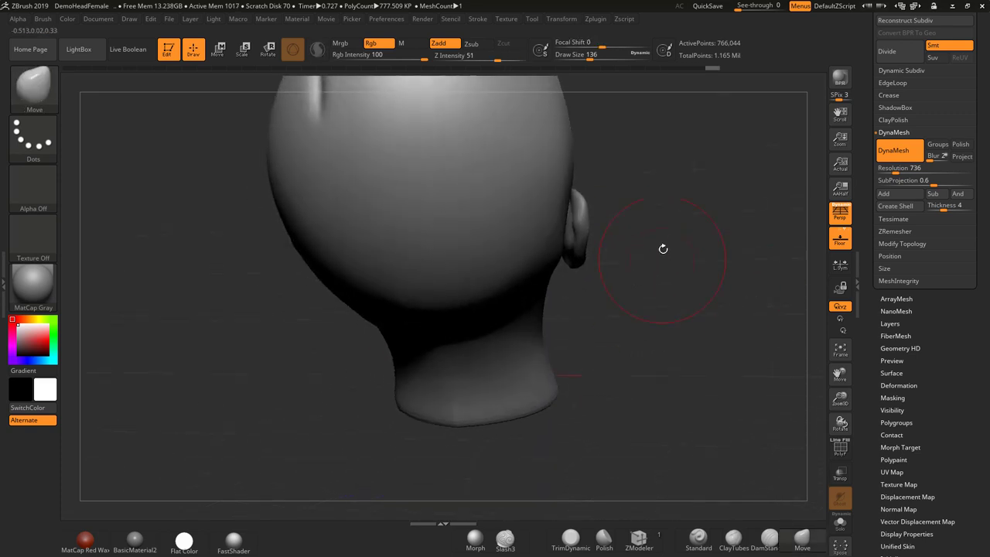
left_click_drag(663, 247, 648, 354, "alt")
left_click_drag(674, 287, 688, 319)
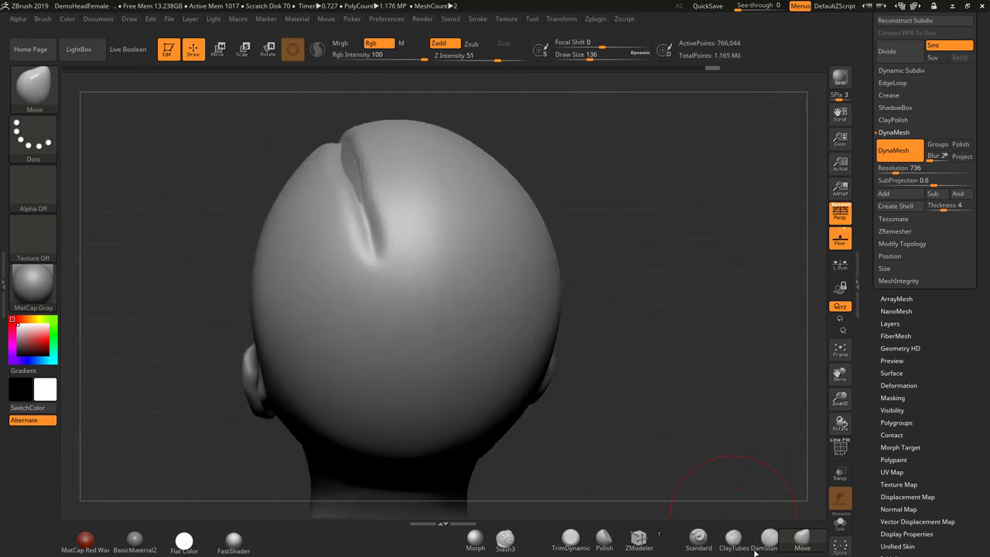
key("space")
left_click_drag(644, 257, 630, 259)
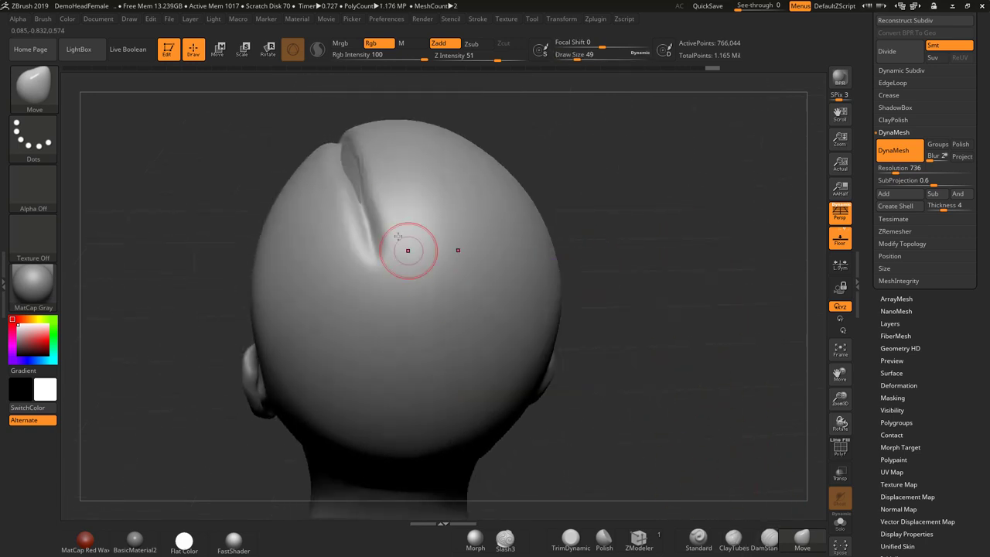
left_click_drag(358, 191, 388, 273)
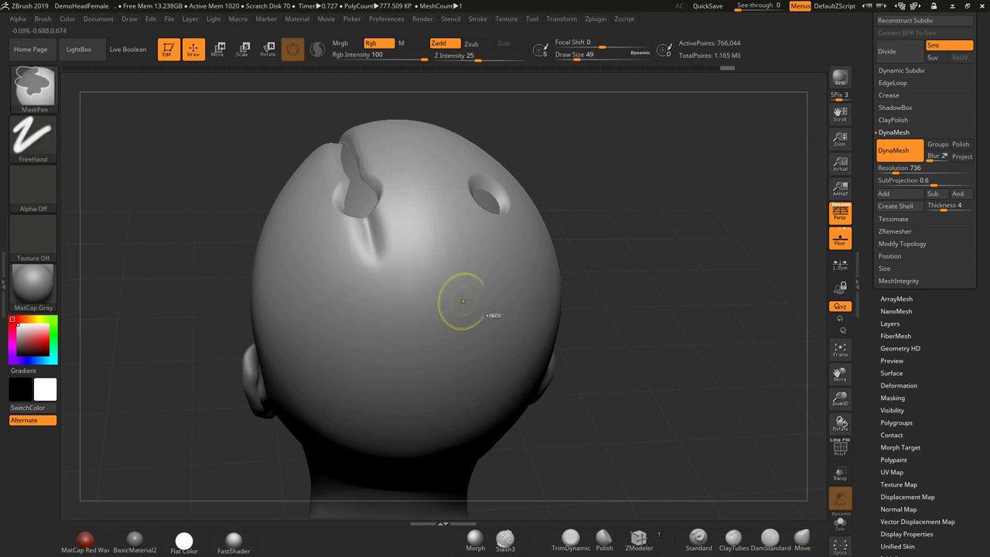
key("ctrl+z")
left_click(764, 536)
left_click_drag(357, 187, 382, 287)
key("ctrl+z")
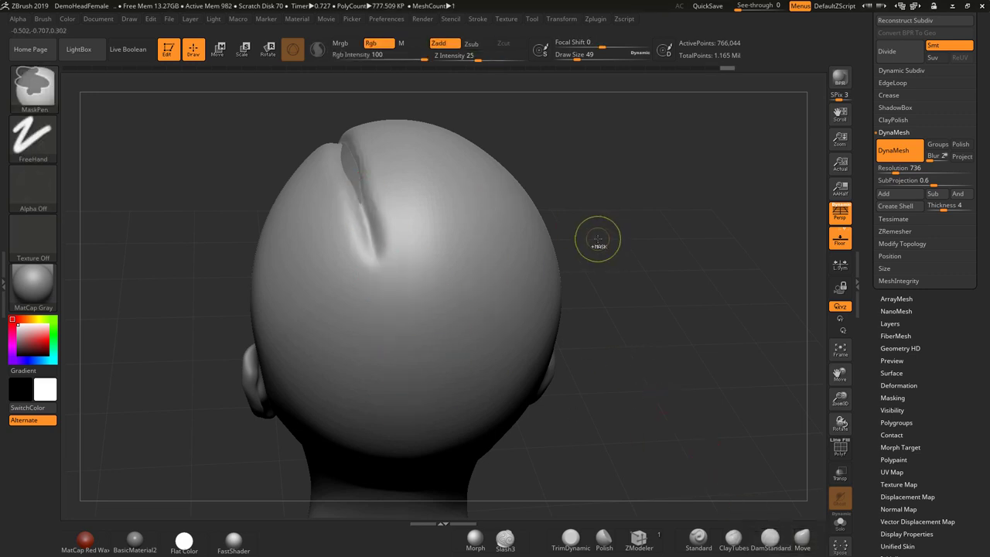
left_click_drag(358, 193, 379, 280)
Step: Load the HAIR_STYLES.ZBP brush preset from the Desktop and choose its Manga-sng1 strand
mouse_move(599, 213)
left_mouse_down()
mouse_move(613, 197)
mouse_move(601, 221)
mouse_move(585, 206)
mouse_move(630, 233)
left_mouse_up()
left_click_drag(536, 259, 665, 192, "alt")
left_click_drag(643, 267, 597, 323, "alt")
left_click_drag(707, 268, 644, 263)
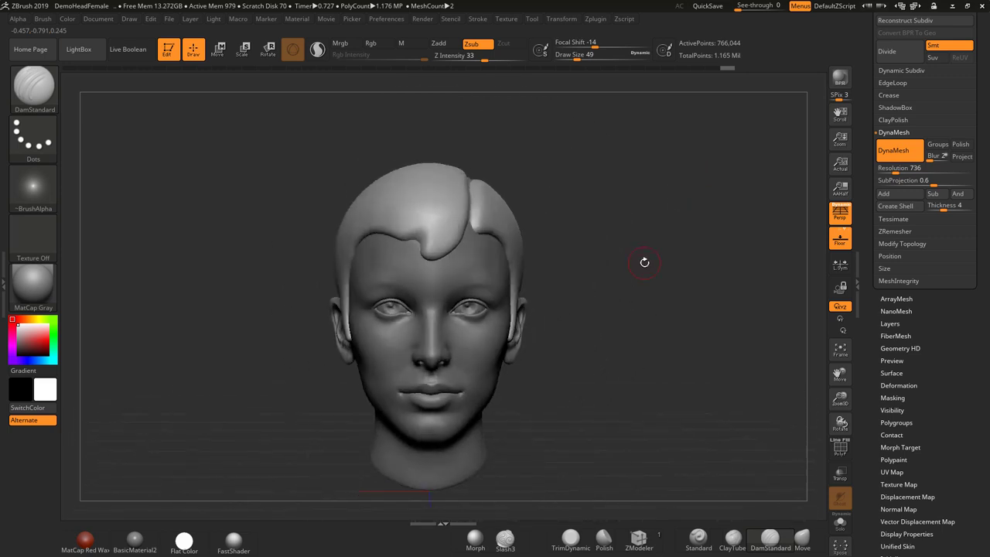
left_click(43, 19)
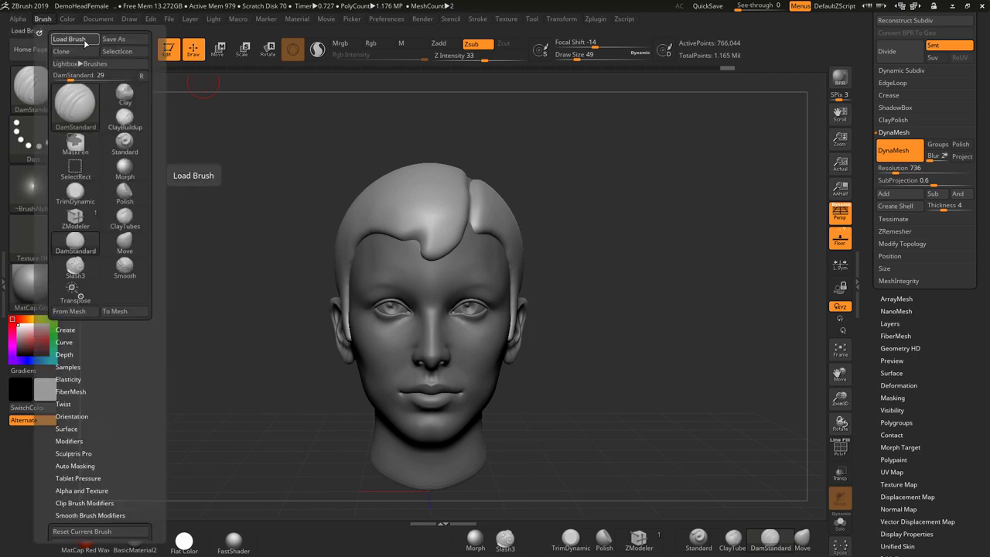
left_click(69, 39)
left_click(222, 226)
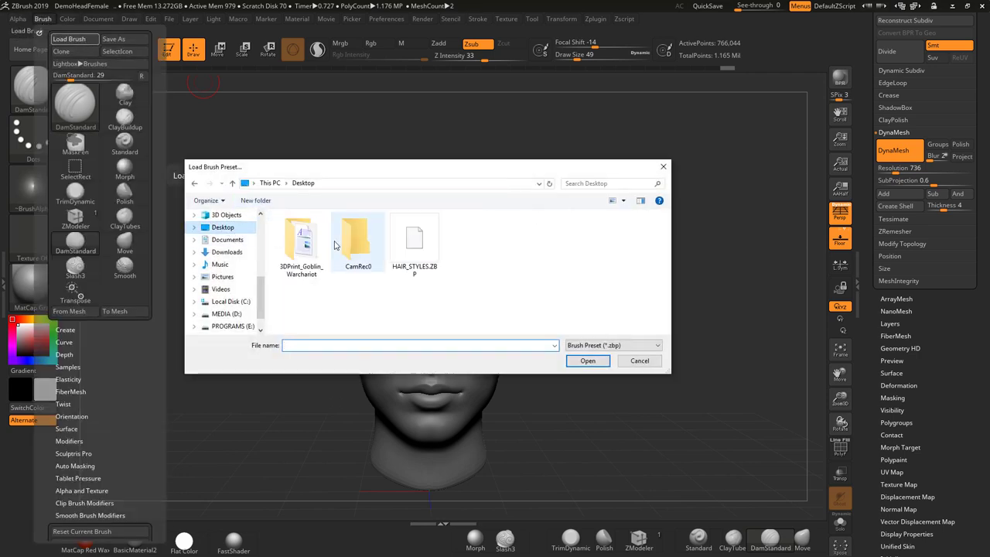
left_click(411, 243)
double_click(411, 242)
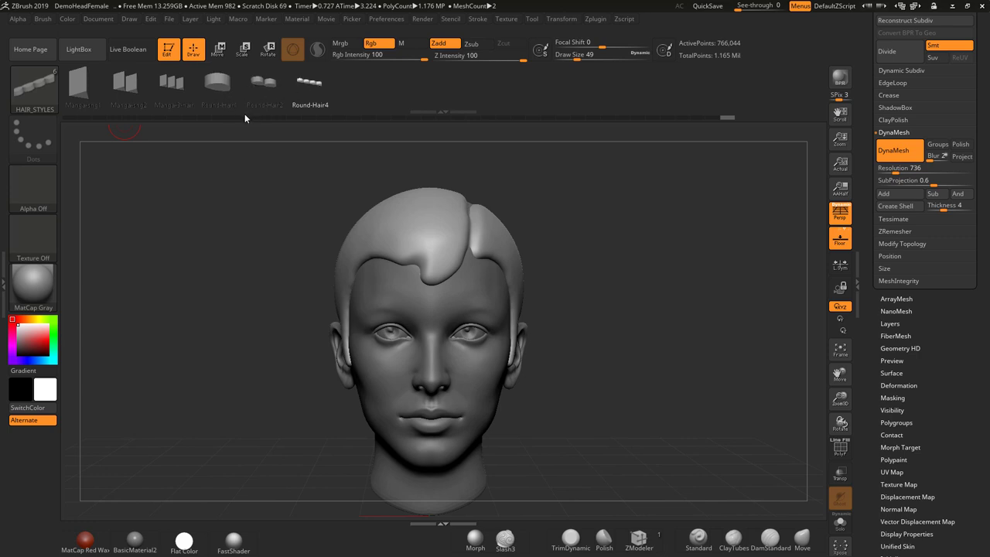
left_click(87, 90)
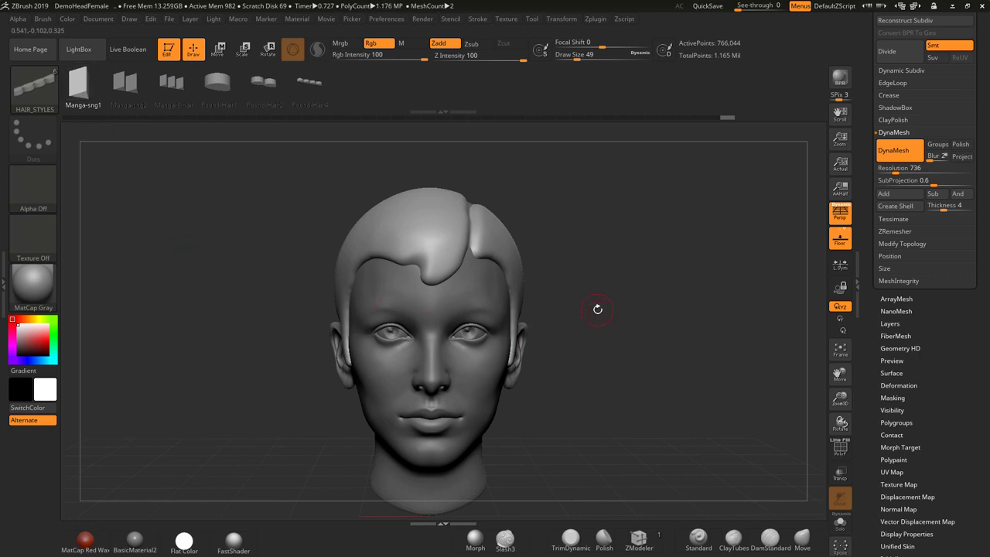
Step: Lay a Manga-sng1 strand along the forelock's edge from the parting to the tip, and set the draw size to 83
left_click_drag(609, 256, 586, 248)
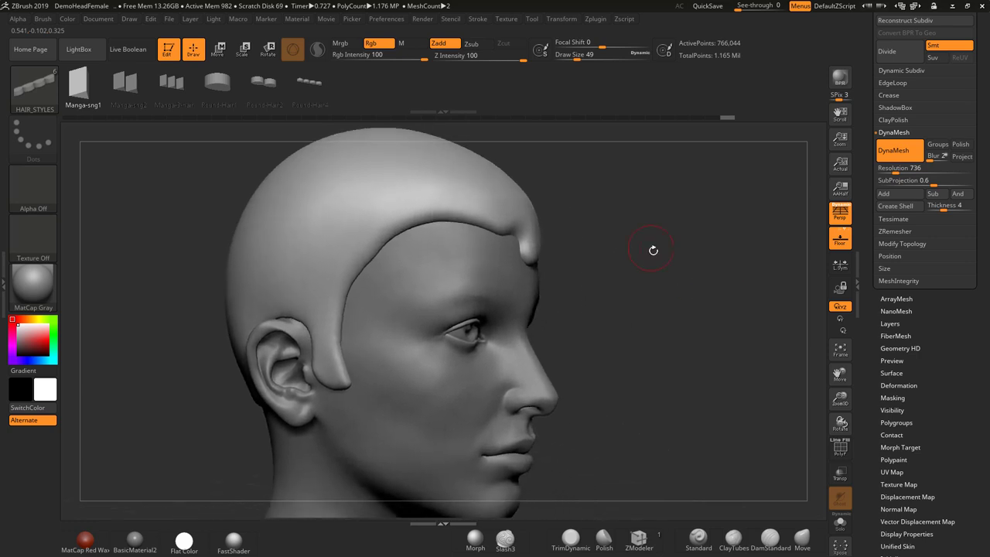
left_click_drag(652, 250, 601, 281)
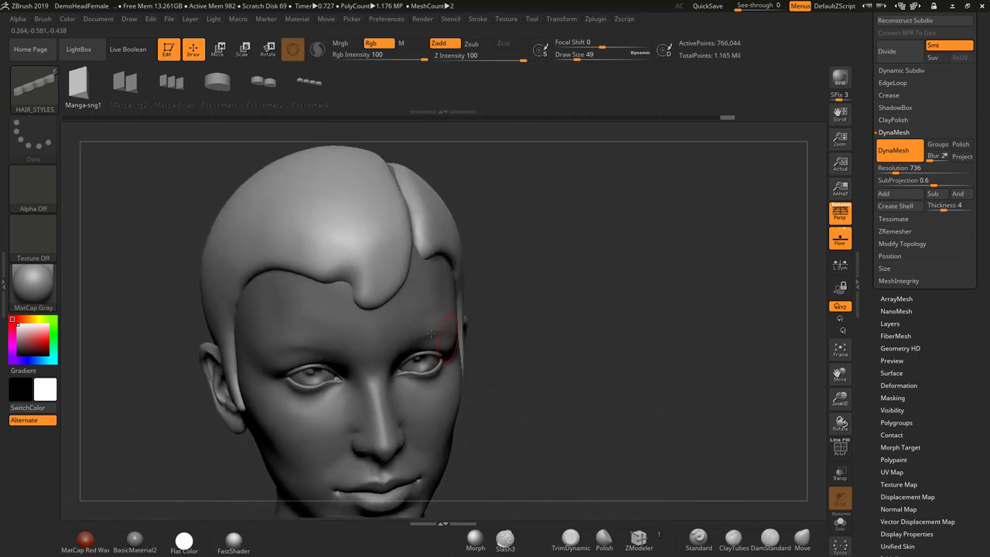
left_click_drag(539, 254, 449, 251)
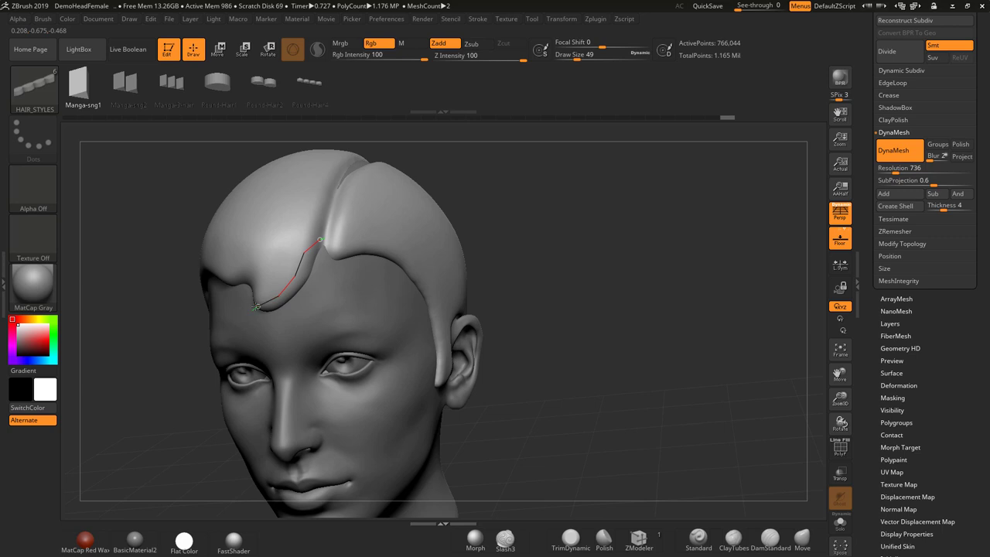
left_click_drag(257, 324, 254, 325)
mouse_move(527, 234)
left_mouse_down()
mouse_move(559, 230)
mouse_move(606, 255)
left_mouse_up()
key("space")
left_click(608, 255)
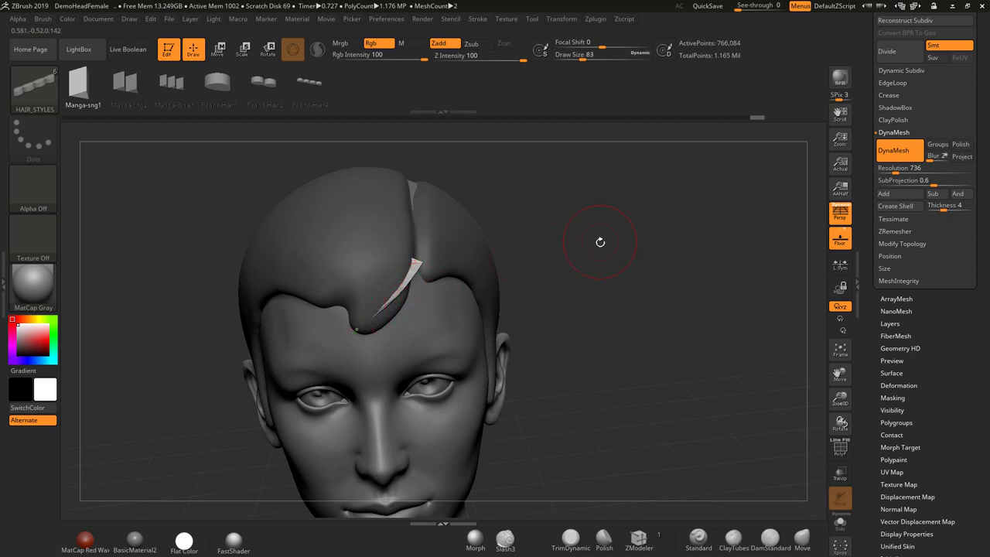
Step: Adjust the strand's curve in its middle and at its upper end so it lies along the forelock's rounded edge
mouse_move(600, 242)
left_mouse_down()
mouse_move(580, 196)
mouse_move(608, 232)
mouse_move(654, 208)
mouse_move(670, 249)
left_mouse_up()
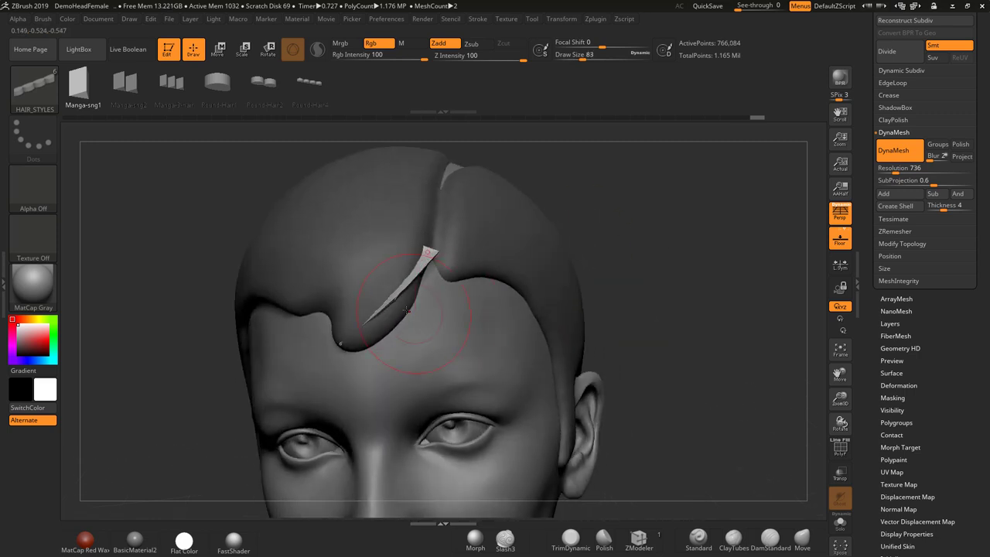
left_click_drag(391, 293, 396, 302)
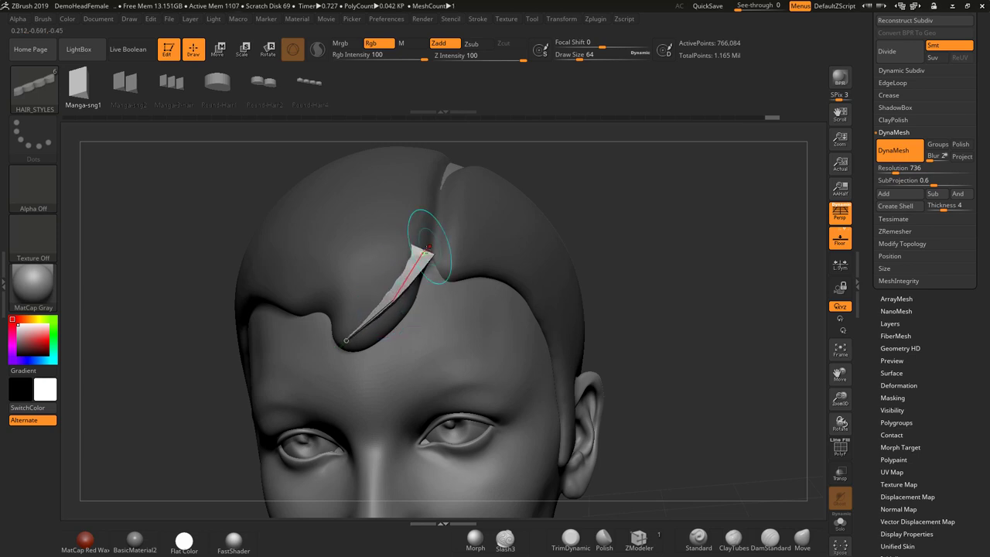
left_click_drag(426, 251, 422, 247)
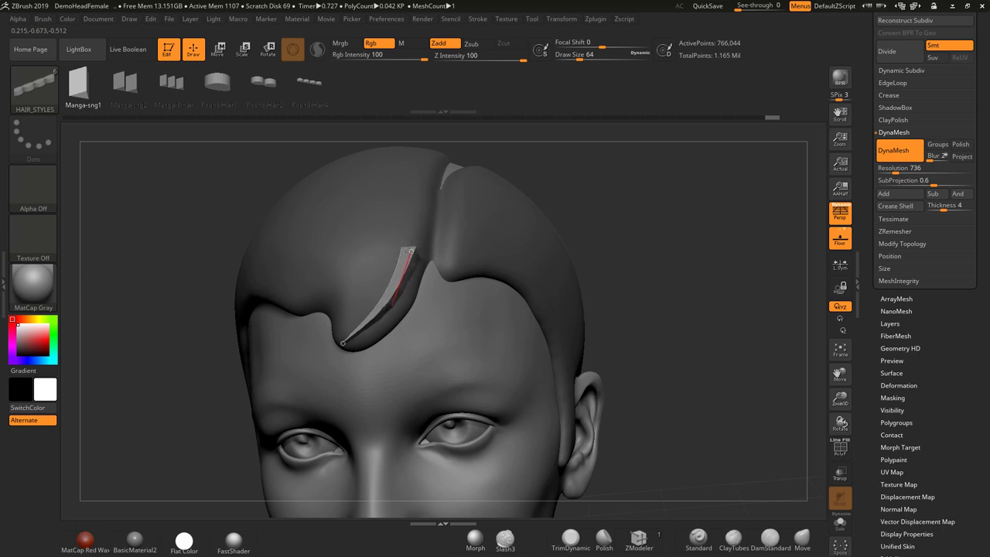
Step: Clear the mask and remesh the hair with DynaMesh to fuse the inserted strand into the shell
left_click_drag(601, 181, 564, 188)
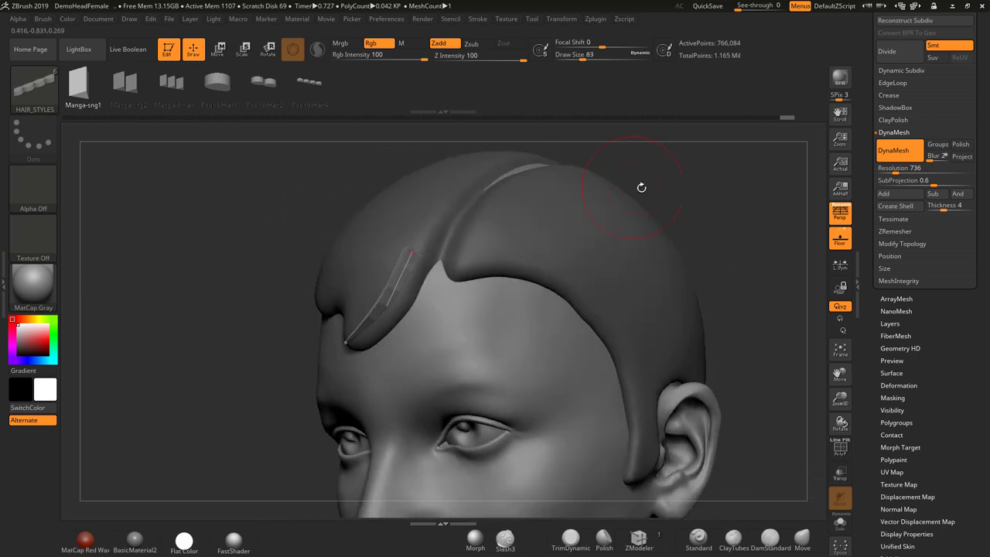
mouse_move(641, 187)
left_mouse_down()
mouse_move(610, 168)
mouse_move(633, 182)
left_mouse_up()
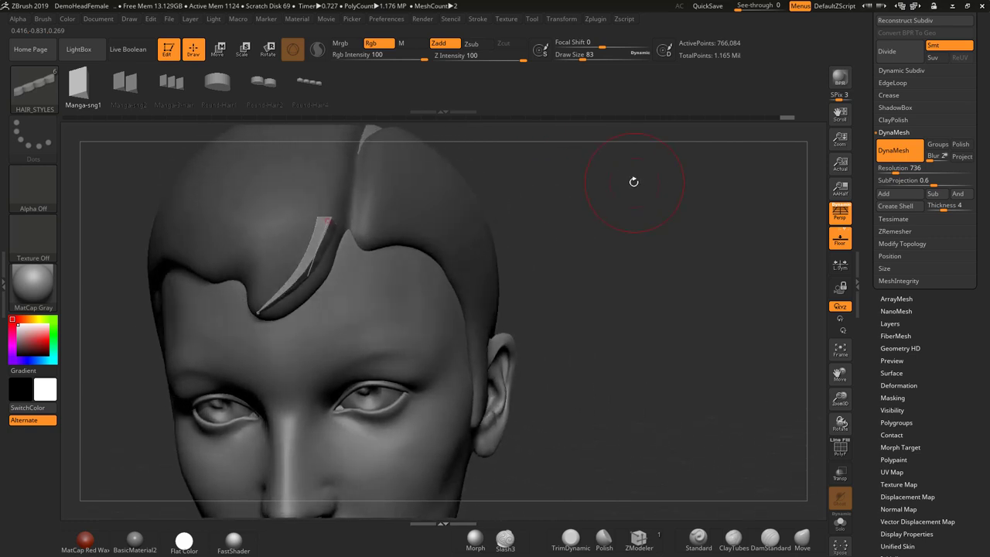
left_click_drag(585, 229, 616, 226)
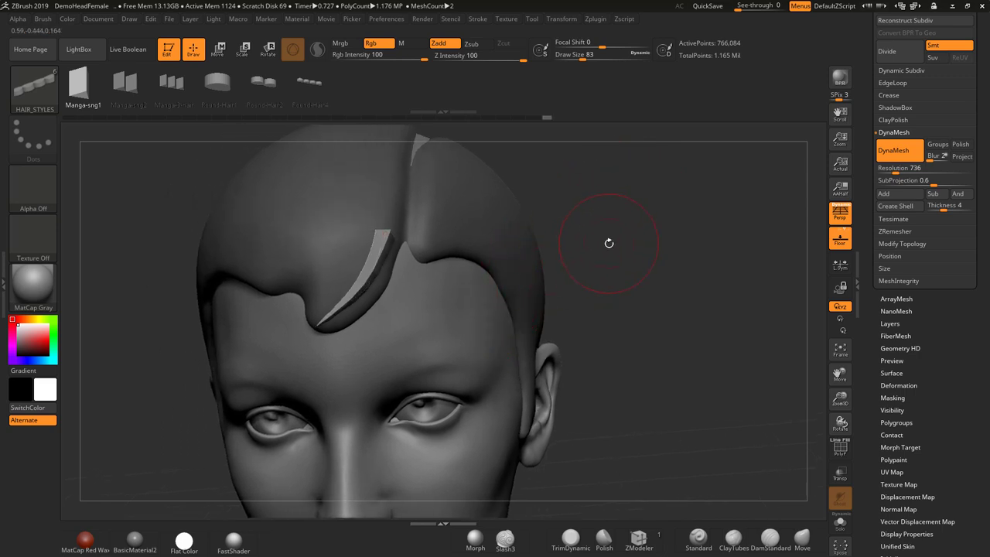
left_click(619, 263, "ctrl")
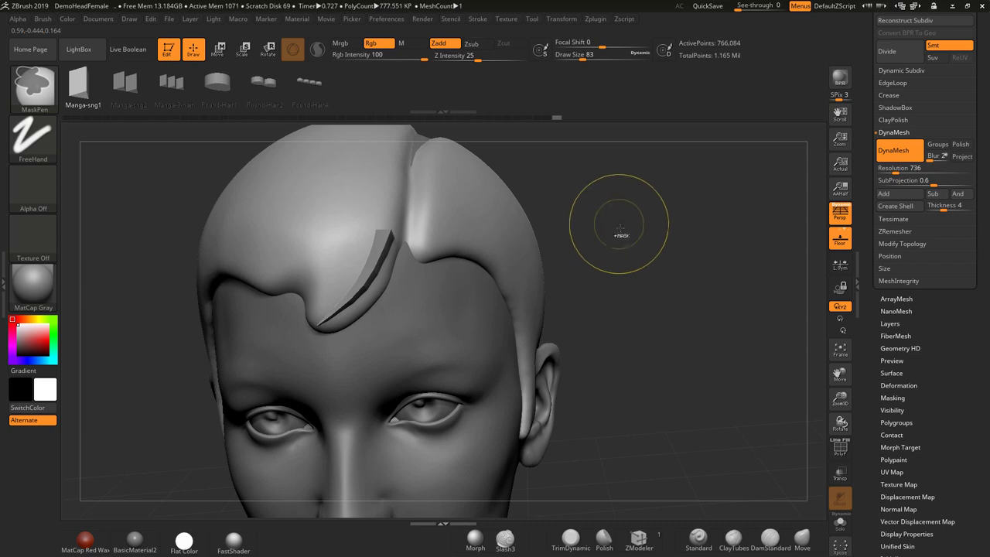
left_click_drag(639, 234, 617, 290, "ctrl")
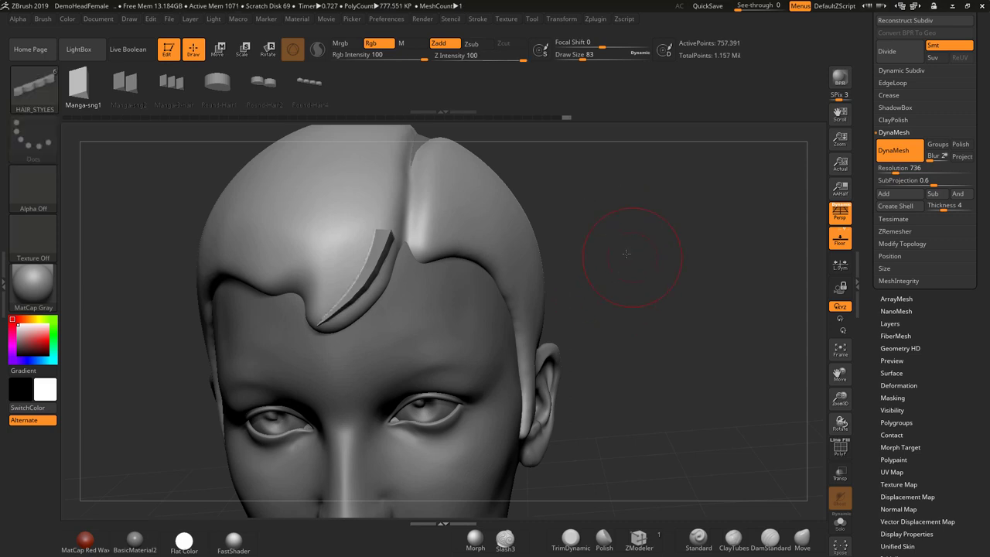
Step: Smooth the upper end of the fused strand into the forelock with the Smooth brush at draw size 23
mouse_move(626, 254)
left_mouse_down()
mouse_move(605, 252)
mouse_move(616, 252)
left_mouse_up()
key("space")
left_click_drag(435, 235, 423, 235)
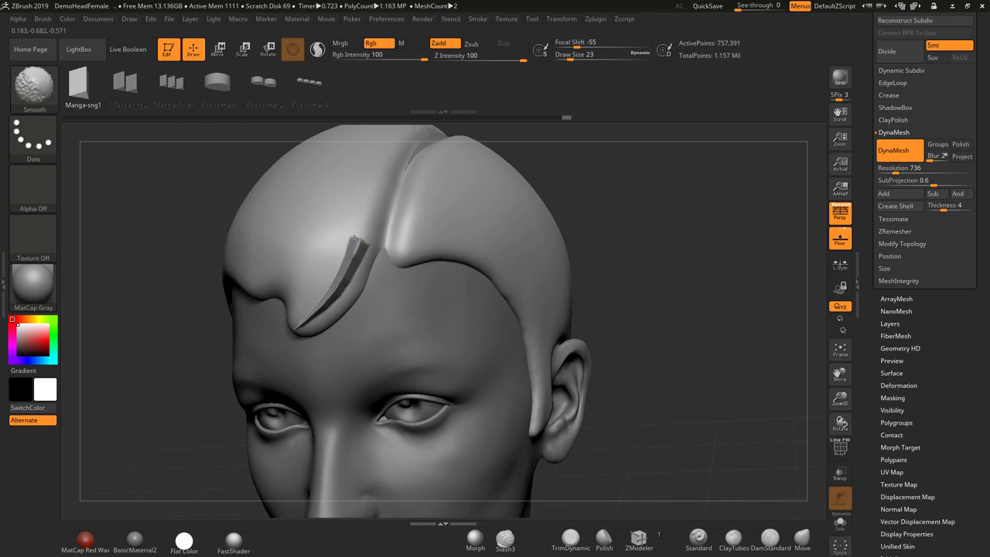
left_click_drag(357, 245, 350, 252, "shift")
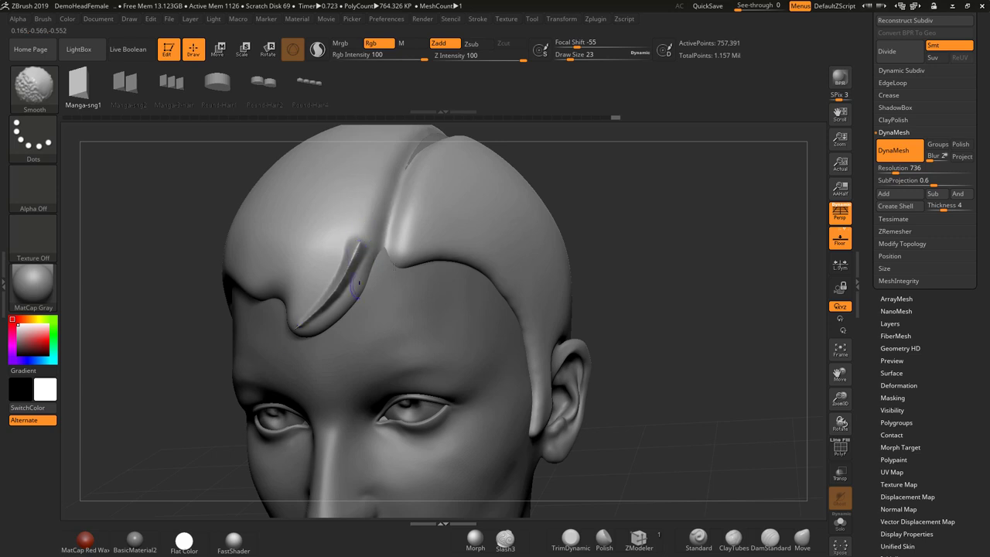
Step: Lay a second Manga-sng1 strand along the forelock's outer edge from the parting to the tip, and widen it to draw size 54
left_click_drag(609, 202, 606, 216)
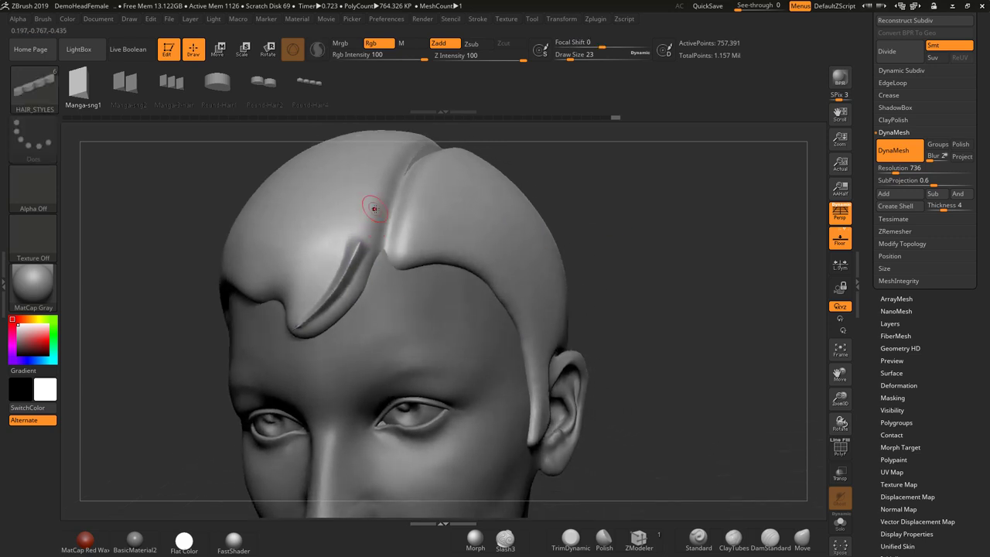
left_click_drag(373, 208, 367, 249)
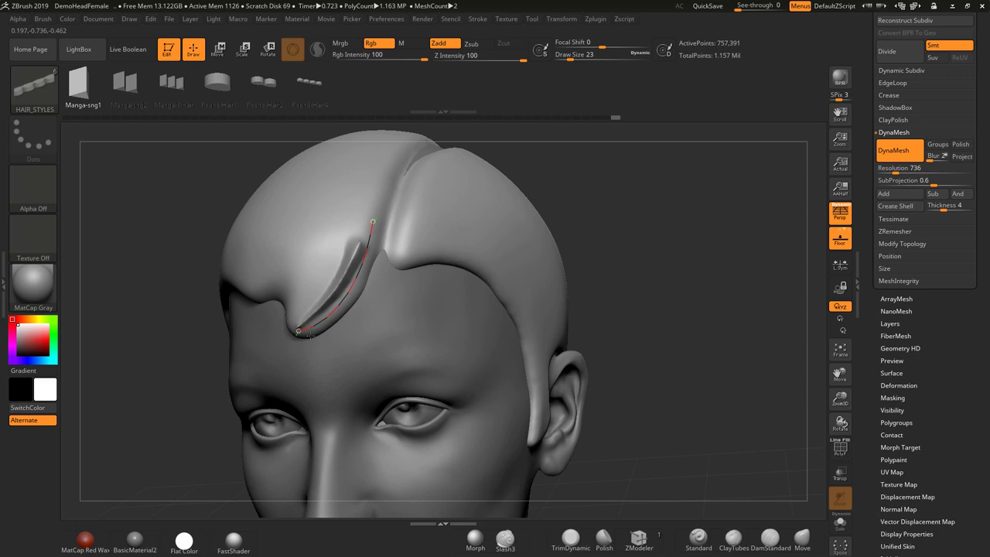
key("space")
left_click_drag(467, 228, 475, 229)
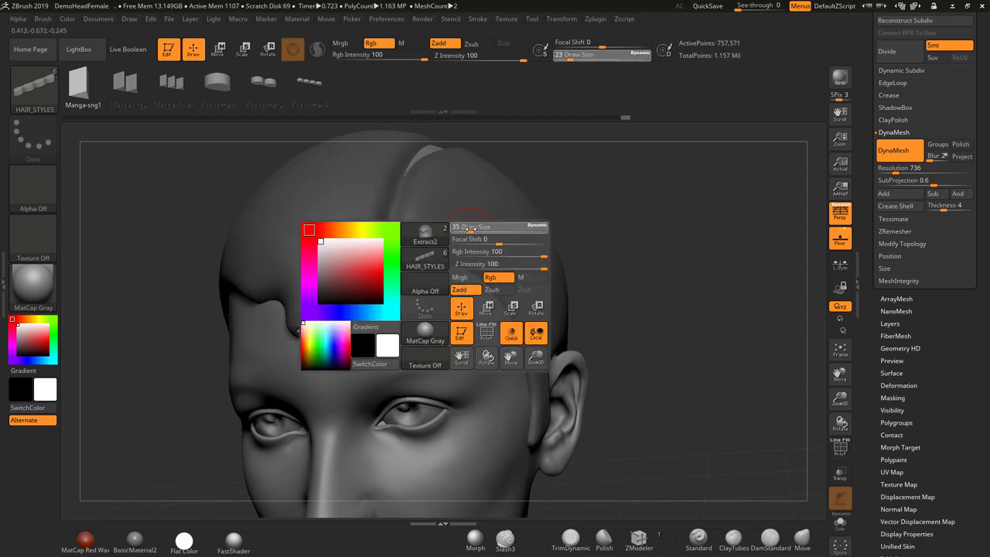
left_click(367, 262)
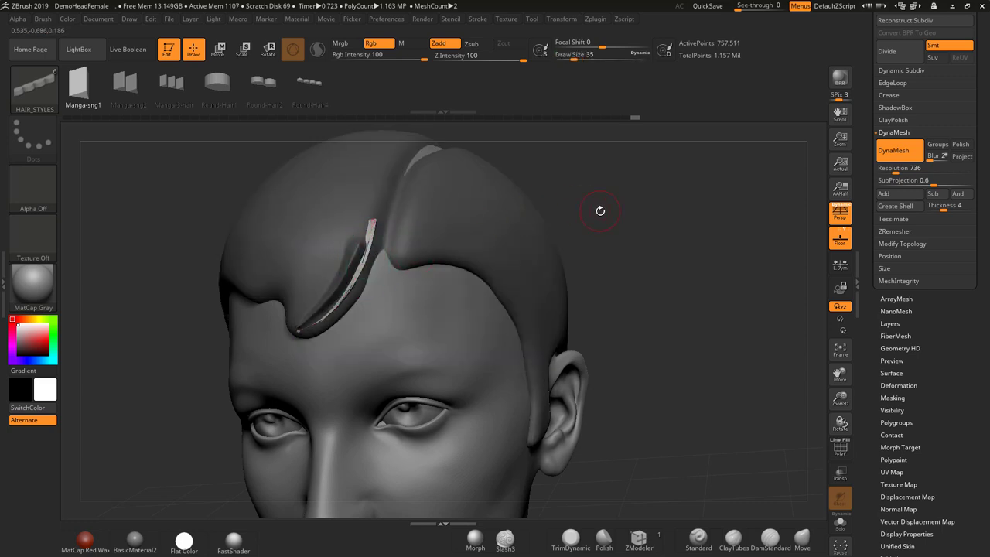
mouse_move(598, 210)
left_mouse_down()
mouse_move(619, 214)
mouse_move(529, 236)
left_mouse_up()
key("space")
left_click_drag(470, 245, 468, 246)
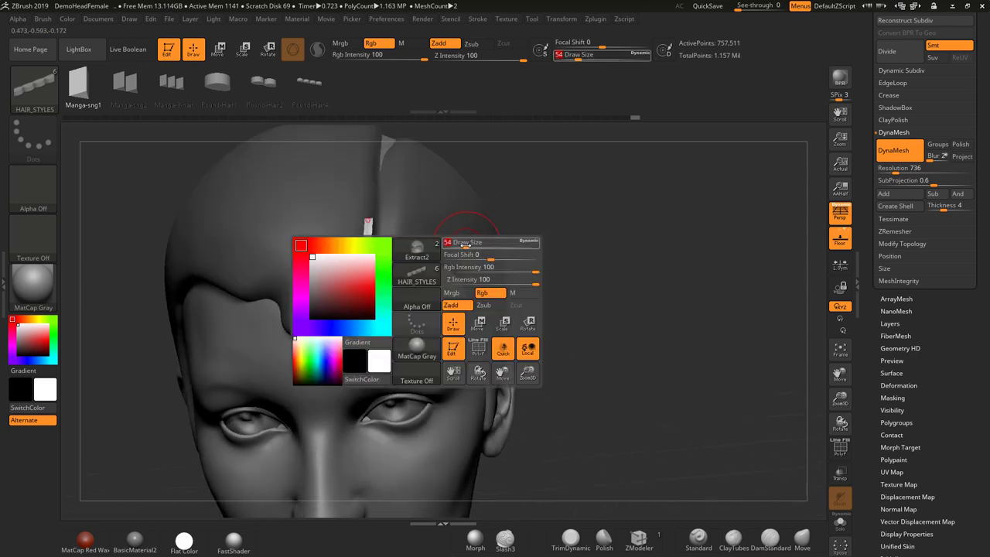
left_click(358, 268)
Step: Adjust the second strand's middle and upper end along the forelock's edge at draw size 64, and fuse it into the hair with DynaMesh
mouse_move(531, 210)
left_mouse_down()
mouse_move(468, 190)
mouse_move(577, 198)
mouse_move(551, 216)
left_mouse_up()
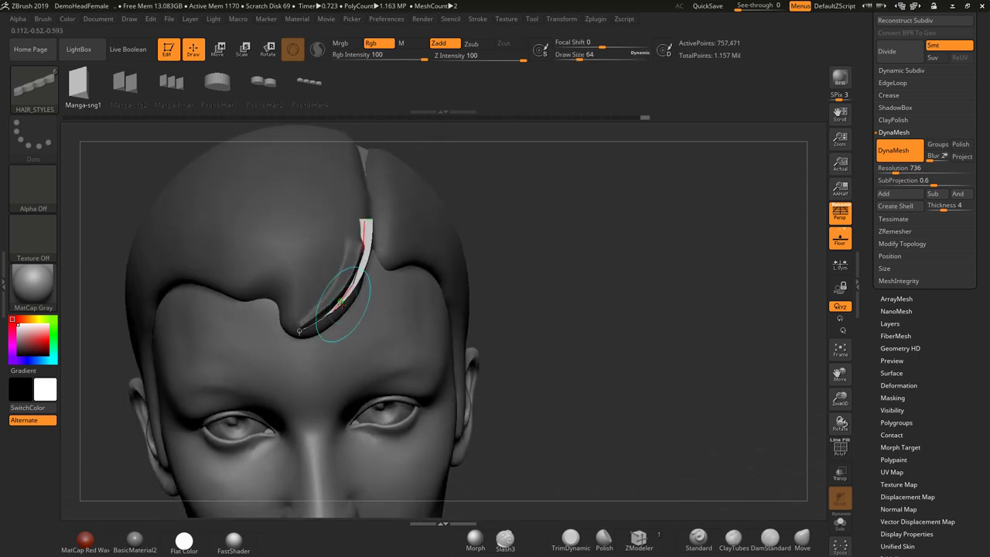
key("bracketright")
left_click(345, 306)
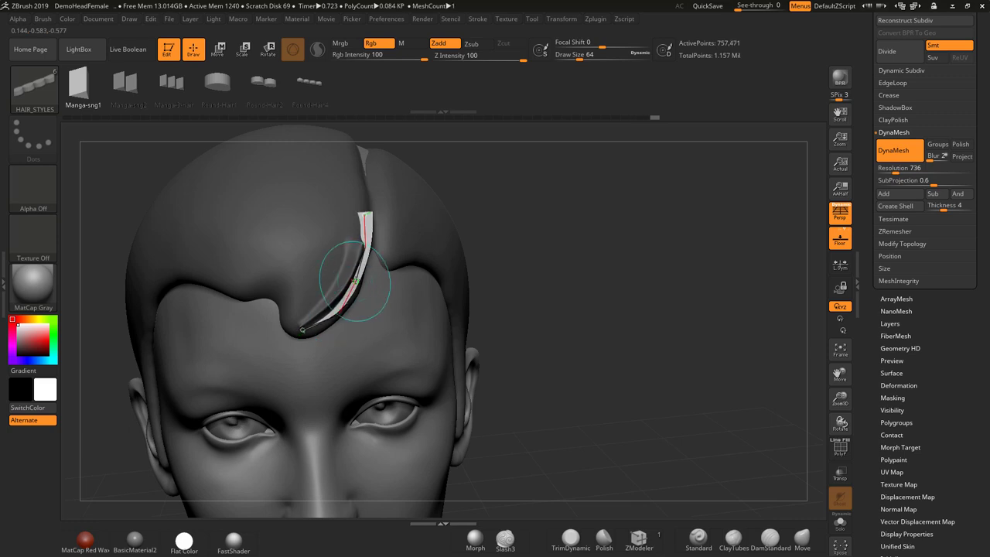
left_click(357, 281)
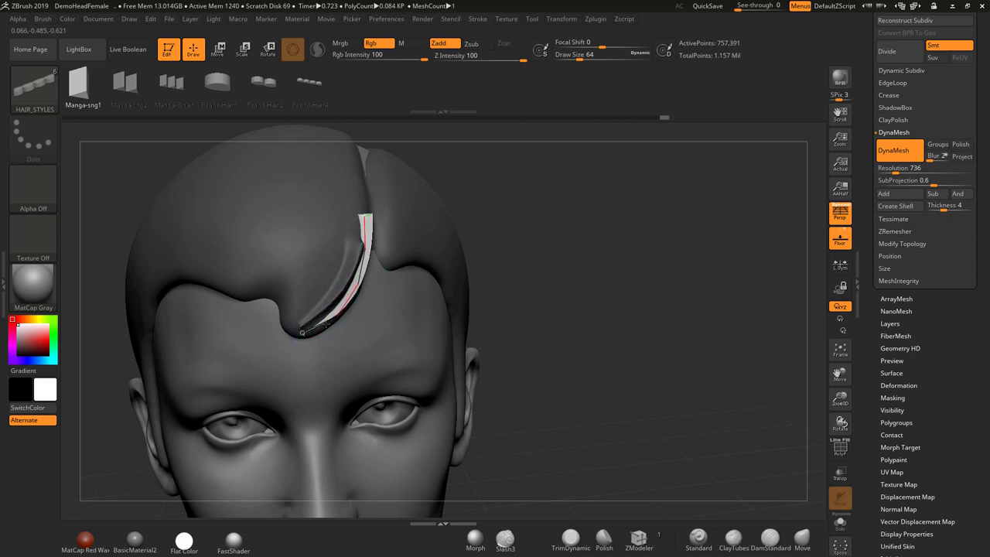
key("bracketleft")
left_click_drag(364, 249, 362, 218)
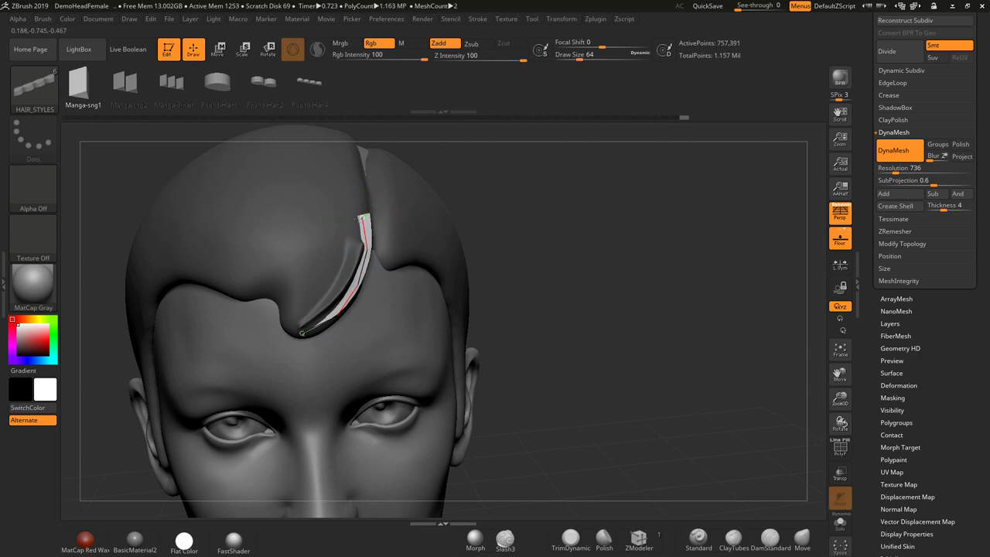
mouse_move(544, 207)
left_mouse_down()
mouse_move(594, 202)
mouse_move(579, 194)
mouse_move(604, 244)
mouse_move(485, 261)
left_mouse_up()
left_click(584, 201, "ctrl")
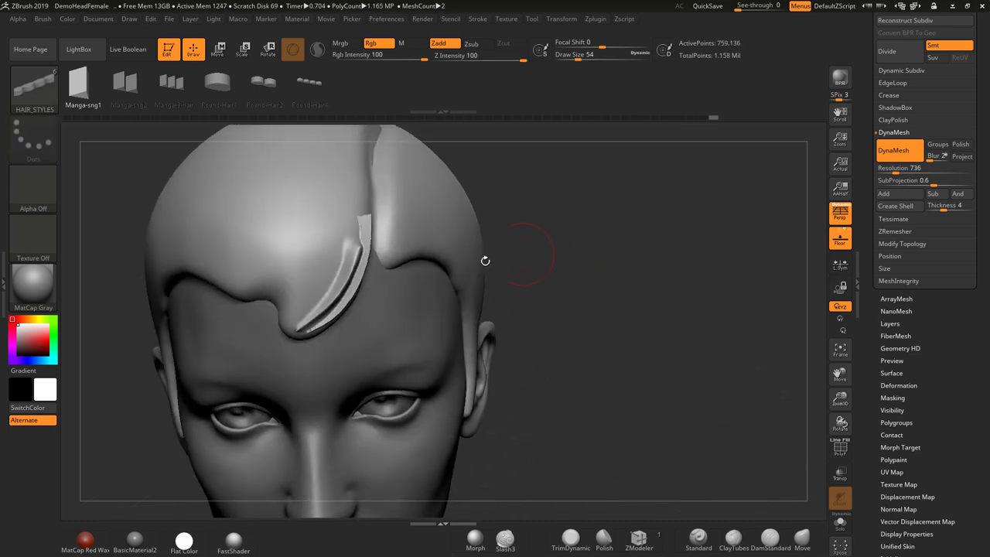
Step: Lay a third Manga-sng1 strand along the inner side of the forelock down to its tip, and set the draw size to 64
left_click_drag(349, 198, 344, 237)
left_click_drag(280, 322, 283, 320)
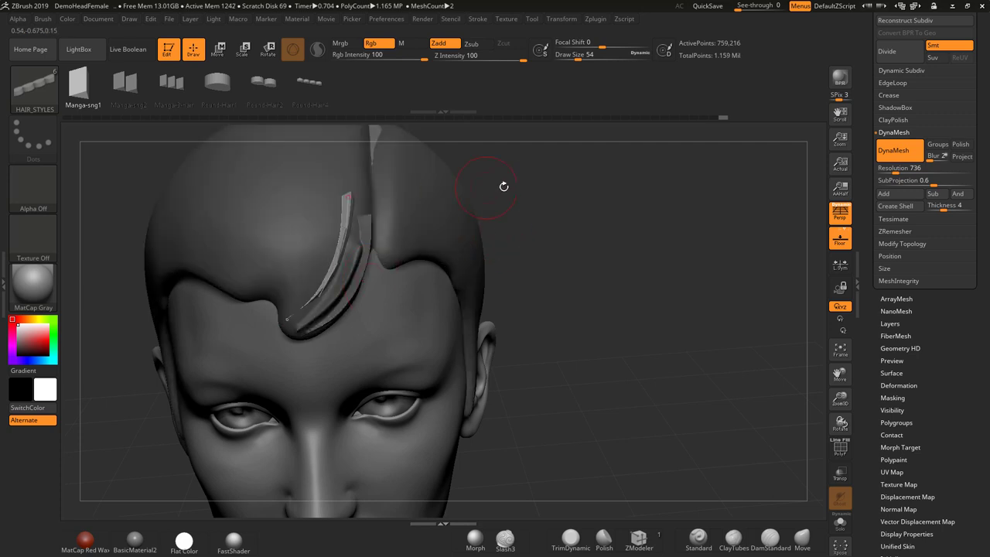
key("s")
mouse_move(481, 200)
left_mouse_down()
mouse_move(548, 212)
mouse_move(446, 251)
left_mouse_up()
mouse_move(345, 255)
left_mouse_down()
mouse_move(348, 263)
mouse_move(343, 253)
left_mouse_up()
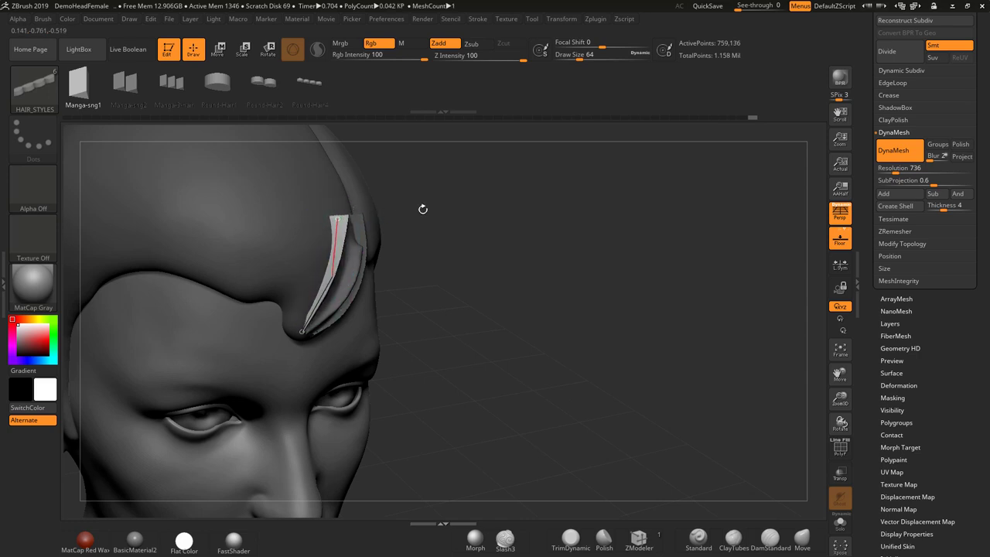
Step: Fit the third strand's curve beside the fused strands, widen it to draw size 87, and fuse it into the hair with DynaMesh
mouse_move(423, 208)
left_mouse_down()
mouse_move(506, 222)
mouse_move(575, 216)
mouse_move(586, 235)
left_mouse_up()
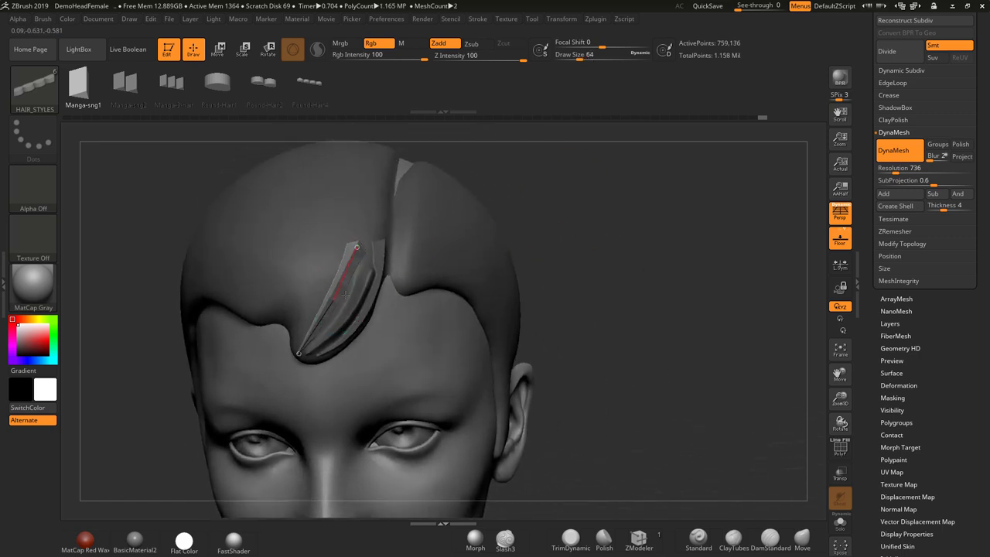
left_click_drag(345, 294, 343, 296)
left_click_drag(352, 258, 360, 254)
left_click_drag(333, 307, 336, 308)
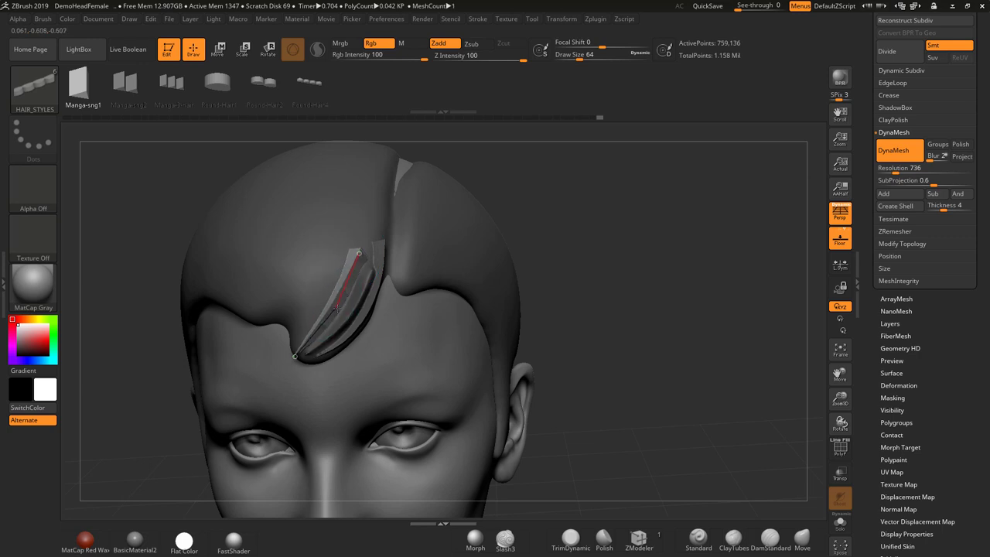
left_click_drag(359, 254, 356, 251)
left_click(367, 241)
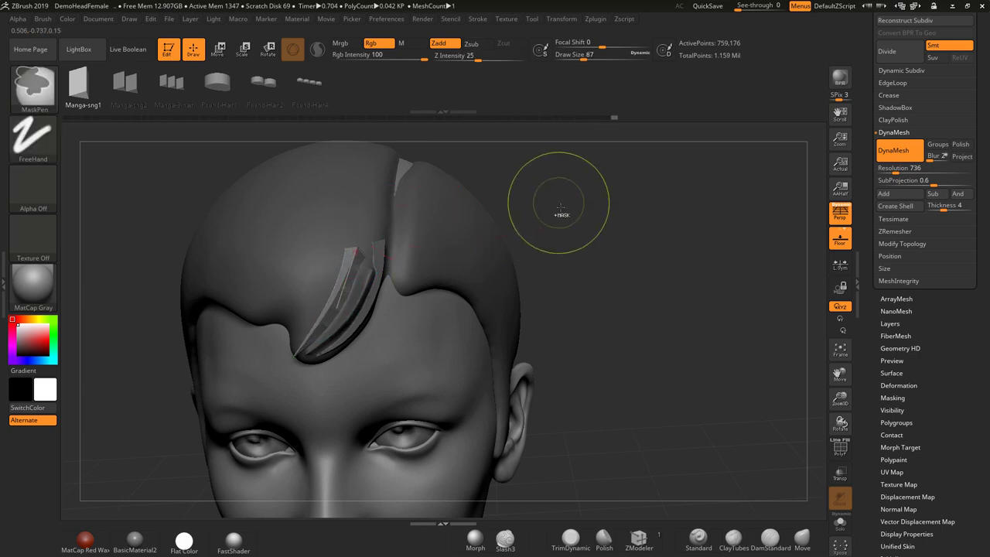
left_click_drag(560, 207, 601, 270, "ctrl")
mouse_move(626, 240)
left_mouse_down("ctrl")
mouse_move(608, 290)
mouse_move(621, 255)
mouse_move(624, 270)
mouse_move(601, 286)
left_mouse_up("ctrl")
Step: Smooth the upper ends and ridges of the forelock strands with the Smooth brush at draw size 29
key("space")
left_click_drag(426, 238, 417, 239)
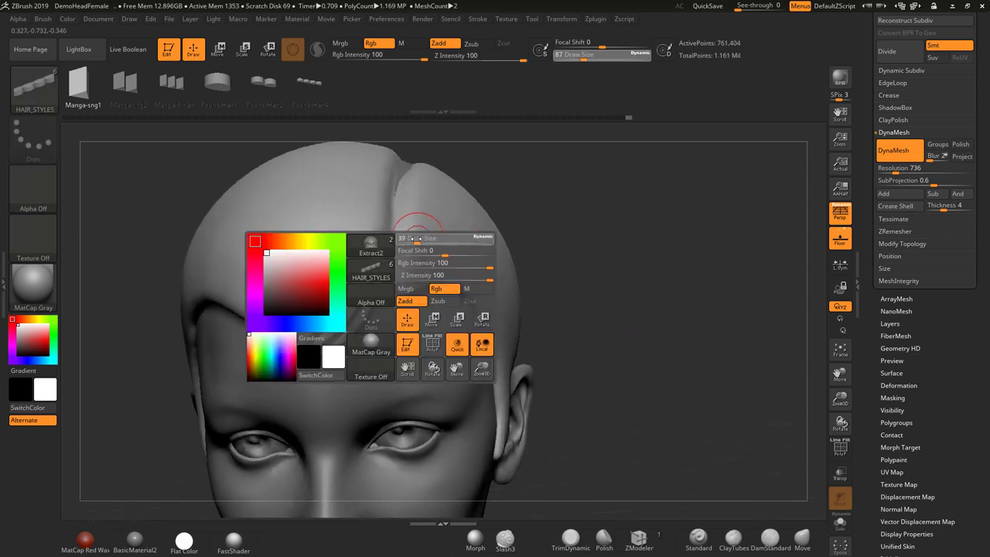
left_click_drag(352, 256, 357, 251, "shift")
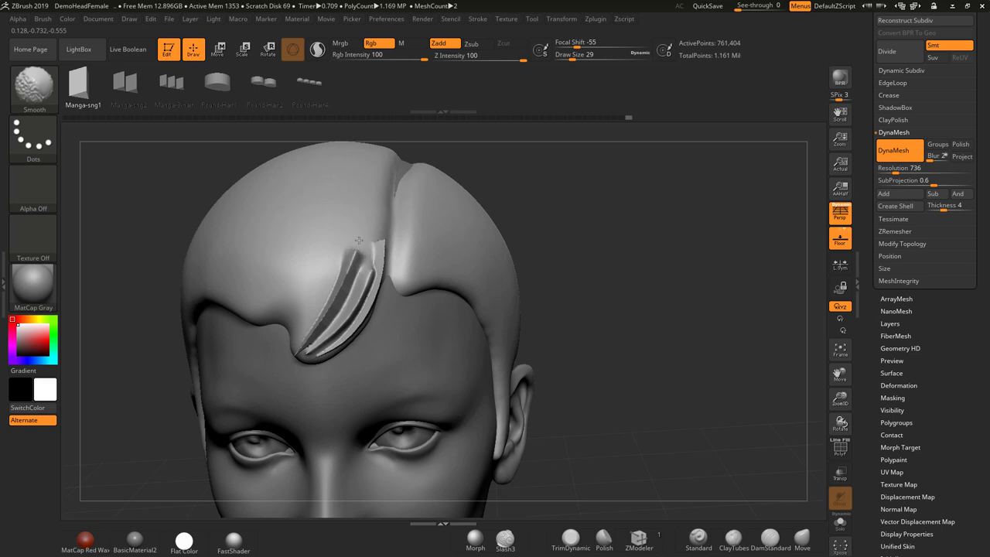
mouse_move(383, 227)
left_mouse_down("shift")
mouse_move(341, 345)
mouse_move(311, 357)
left_mouse_up("shift")
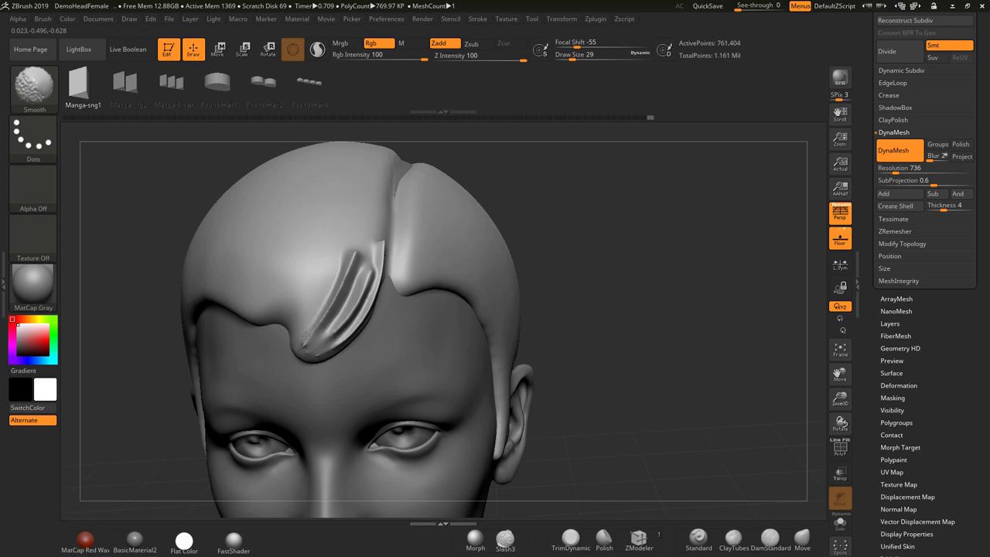
Step: Remesh the hair with DynaMesh and smooth away the bump at the forelock's tip
left_click_drag(579, 250, 653, 229)
mouse_move(664, 229)
left_mouse_down()
mouse_move(670, 223)
mouse_move(598, 246)
mouse_move(600, 310)
left_mouse_up()
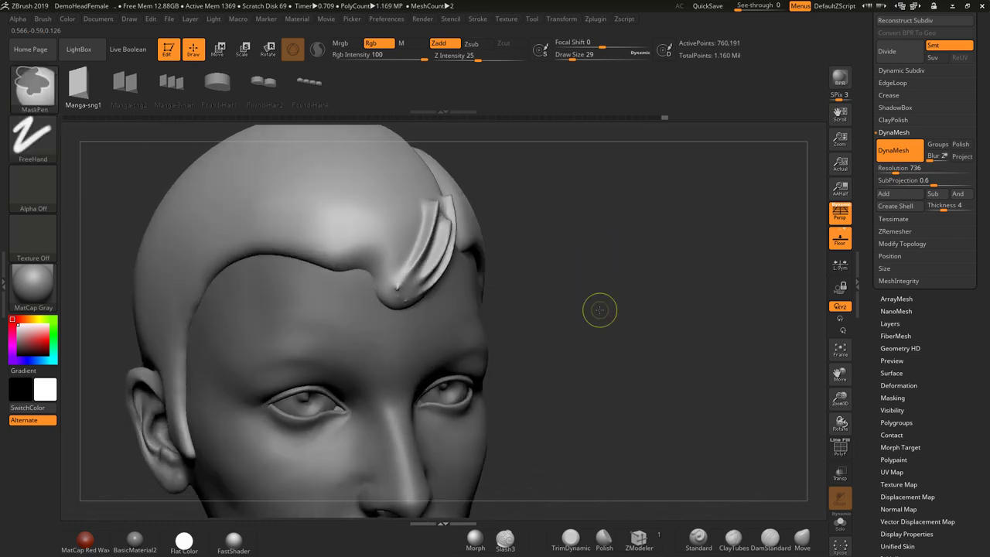
left_click_drag(405, 300, 397, 293, "shift")
left_click_drag(551, 244, 560, 316, "ctrl")
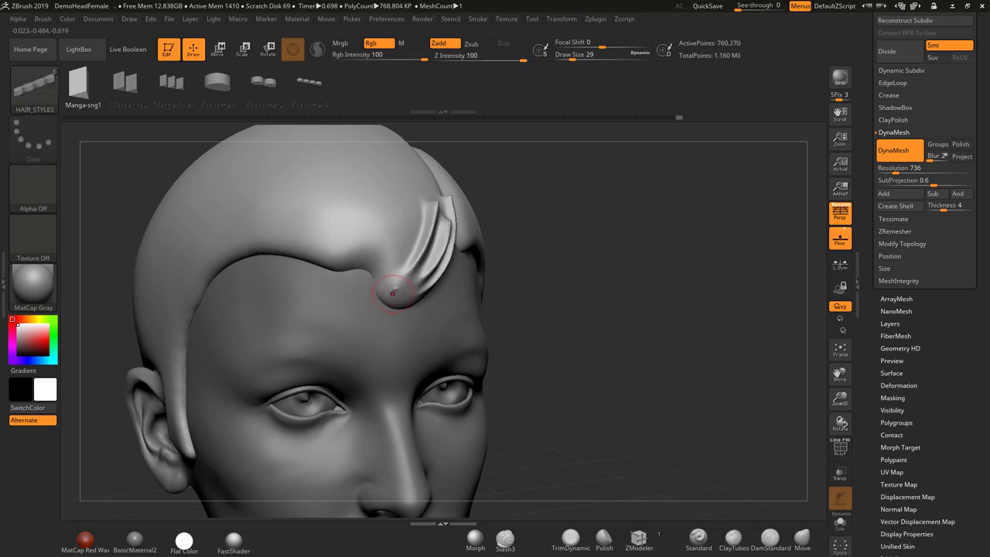
key("shift")
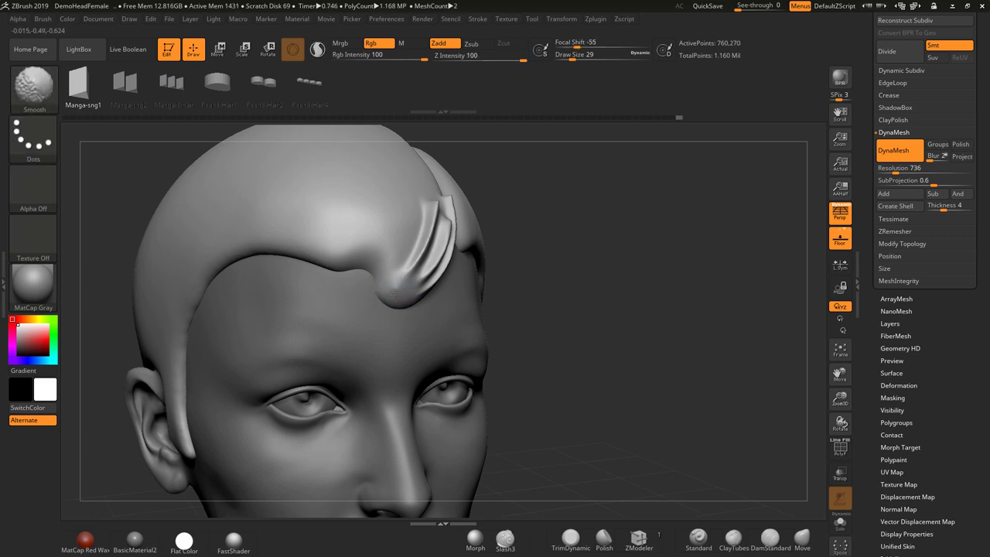
left_click_drag(394, 293, 398, 297, "shift")
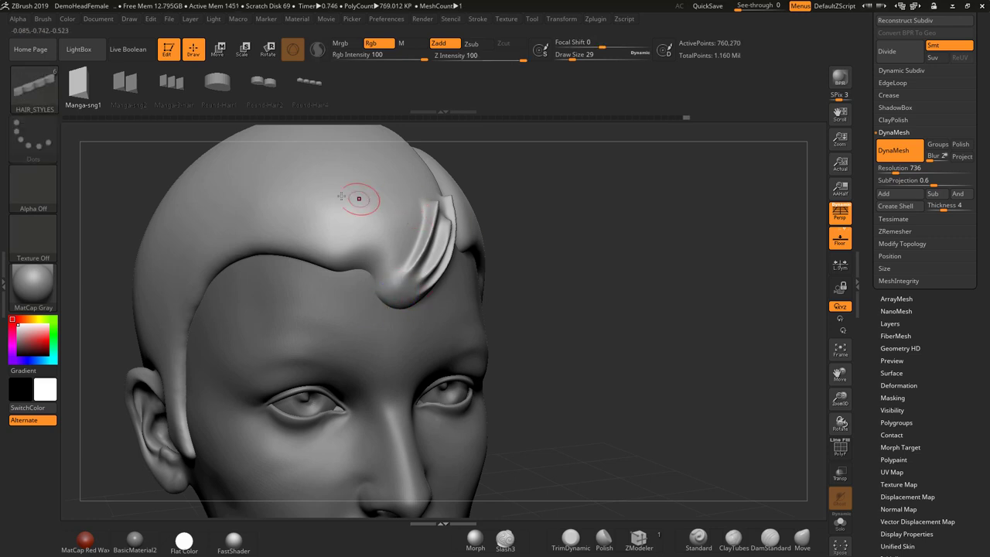
Step: Choose the Manga-sng2 strand and lay two of them side by side on the forelock's inner side, converging toward the tip
left_click(133, 85)
left_click_drag(408, 181, 412, 197)
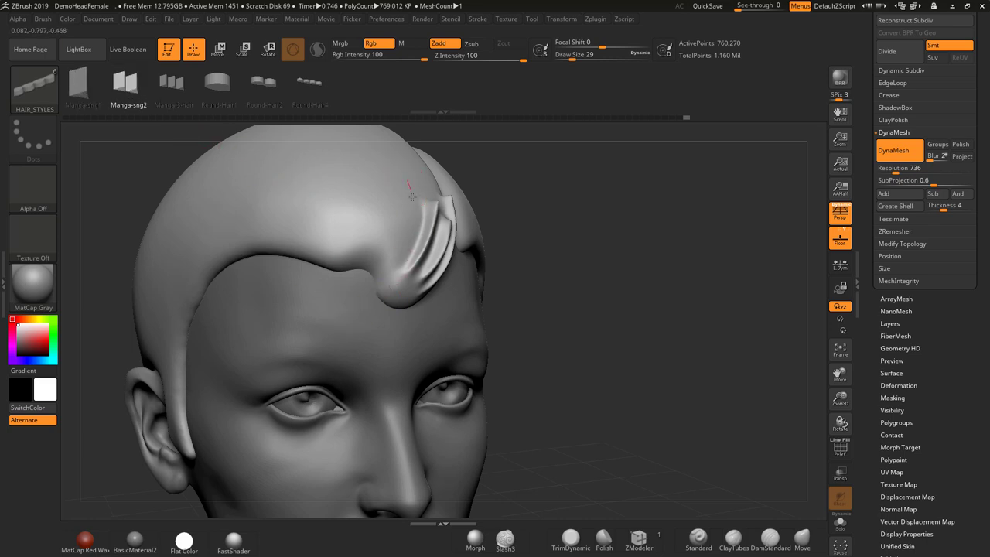
left_click_drag(387, 286, 387, 287)
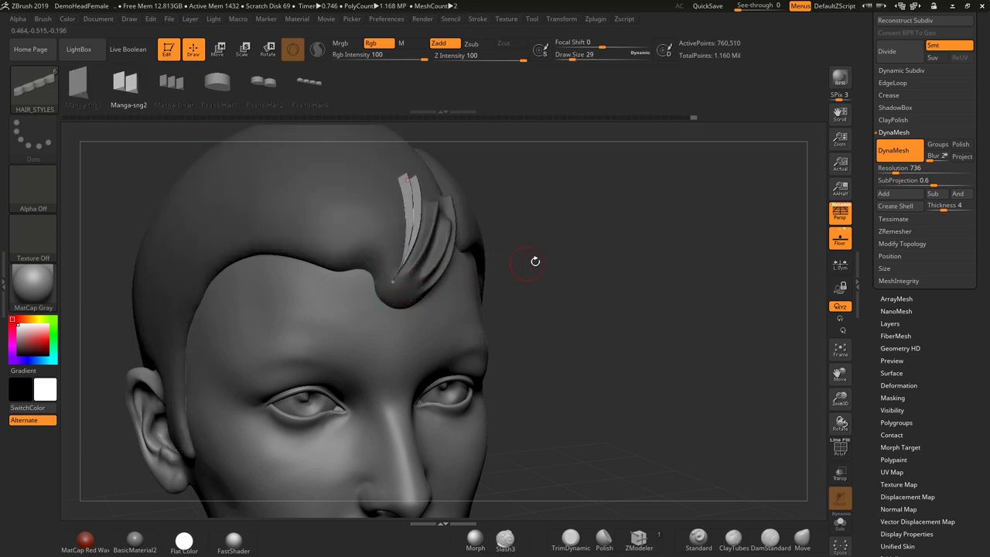
left_click_drag(573, 253, 530, 247)
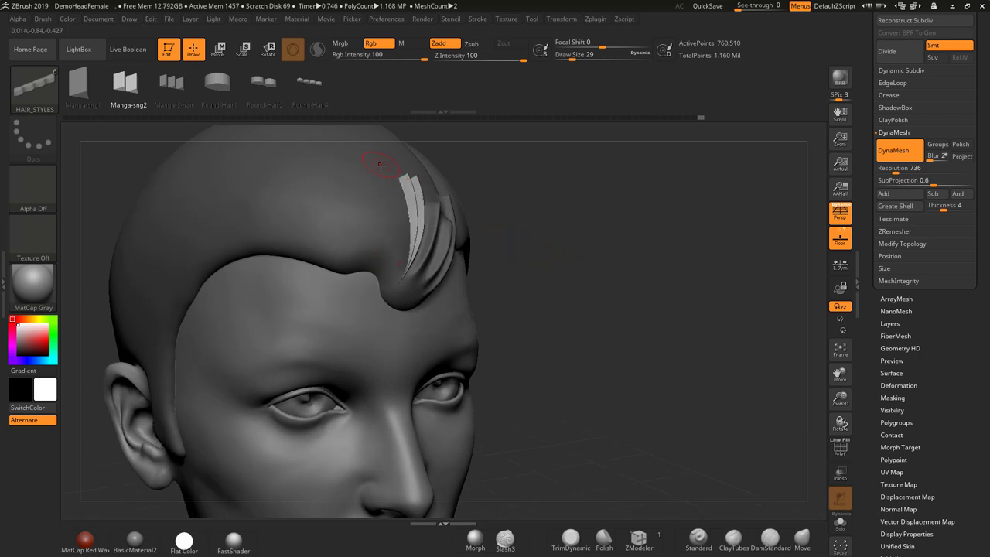
left_click_drag(387, 292, 388, 294)
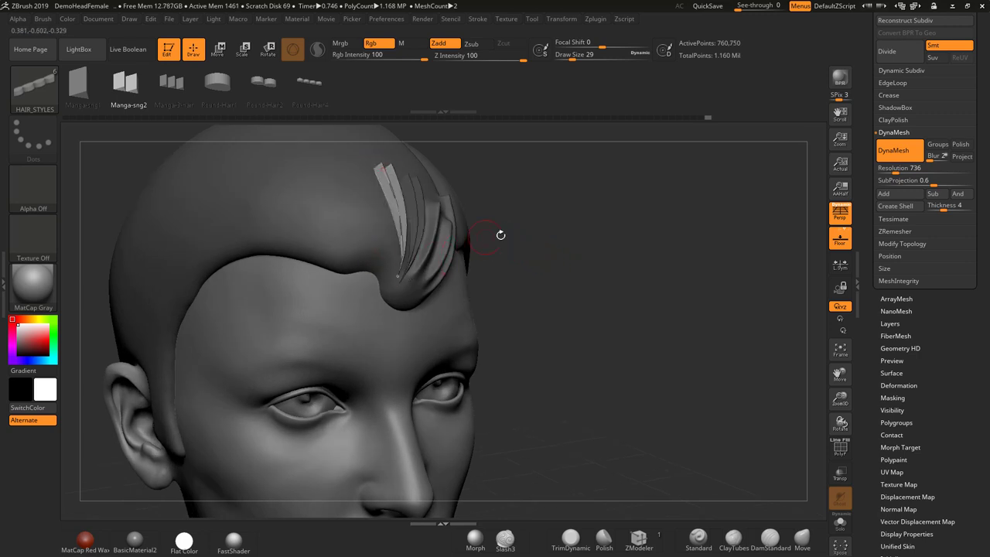
Step: Lay three Manga-sng2 strands one above another along the hairline across the parting, sweeping from the parting toward the temple
left_click_drag(537, 254, 497, 275)
left_click_drag(630, 227, 540, 303)
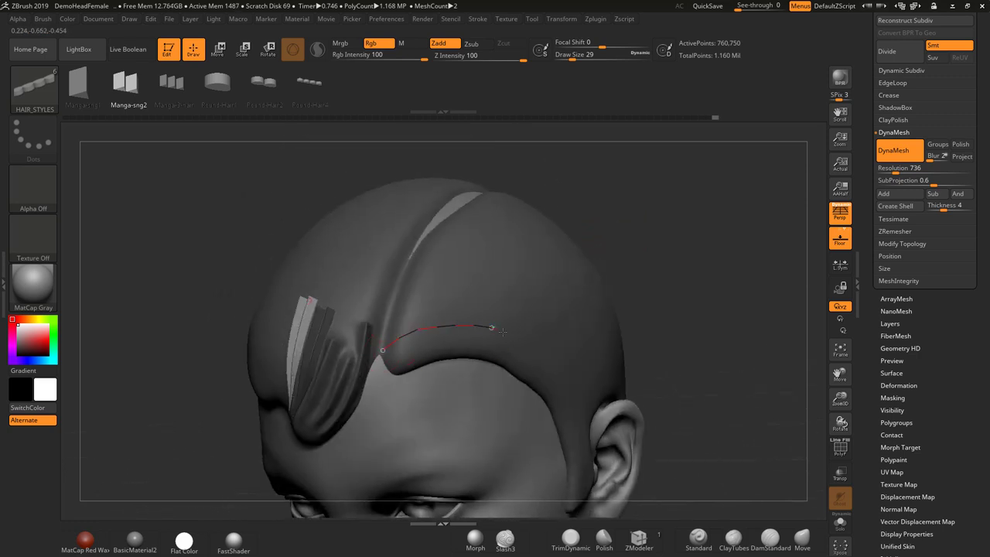
left_click_drag(549, 385, 549, 383)
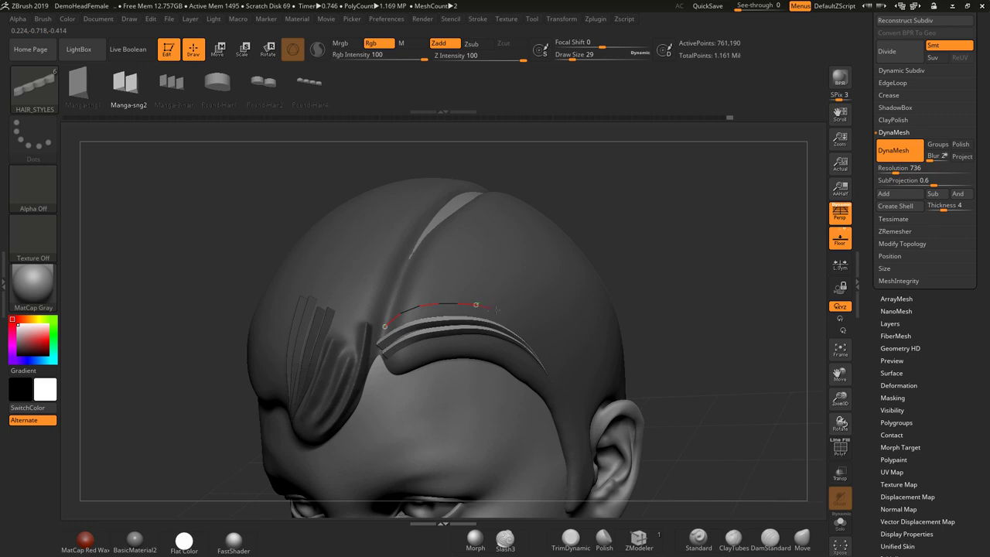
left_click_drag(557, 361, 557, 361)
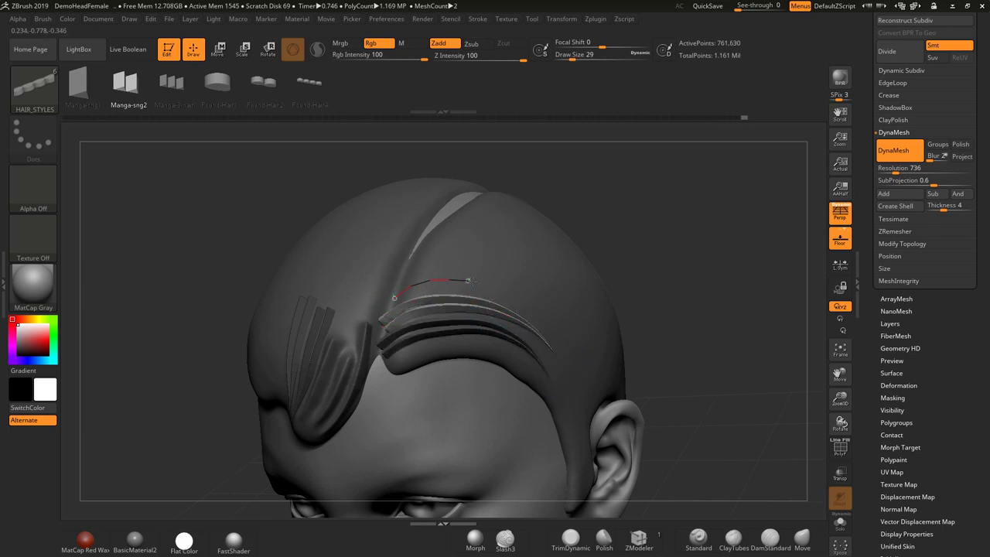
left_click(557, 340)
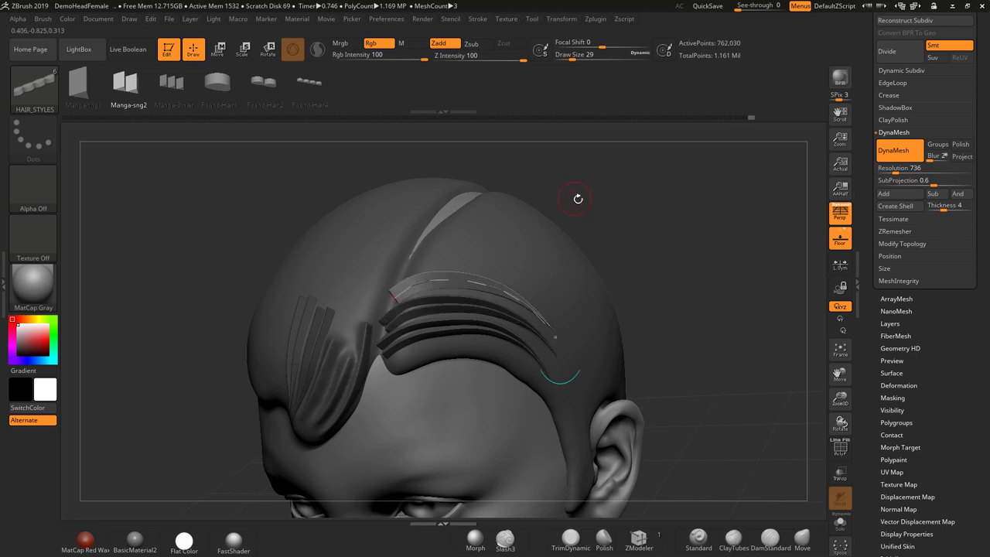
Step: Replace the topmost strand across the parting with the Manga-3-hair strand
mouse_move(627, 203)
left_mouse_down()
mouse_move(640, 234)
mouse_move(613, 271)
mouse_move(625, 268)
mouse_move(611, 257)
mouse_move(620, 266)
mouse_move(603, 276)
mouse_move(567, 247)
mouse_move(541, 265)
left_mouse_up()
left_click(178, 89)
left_click(450, 316)
key("space")
left_click(452, 315)
key("space")
Step: Widen the Manga-3-hair strand to draw size 64 and shift its tapered end slightly down toward the temple
left_click(616, 268)
key("space")
left_click(588, 266)
key("bracketright")
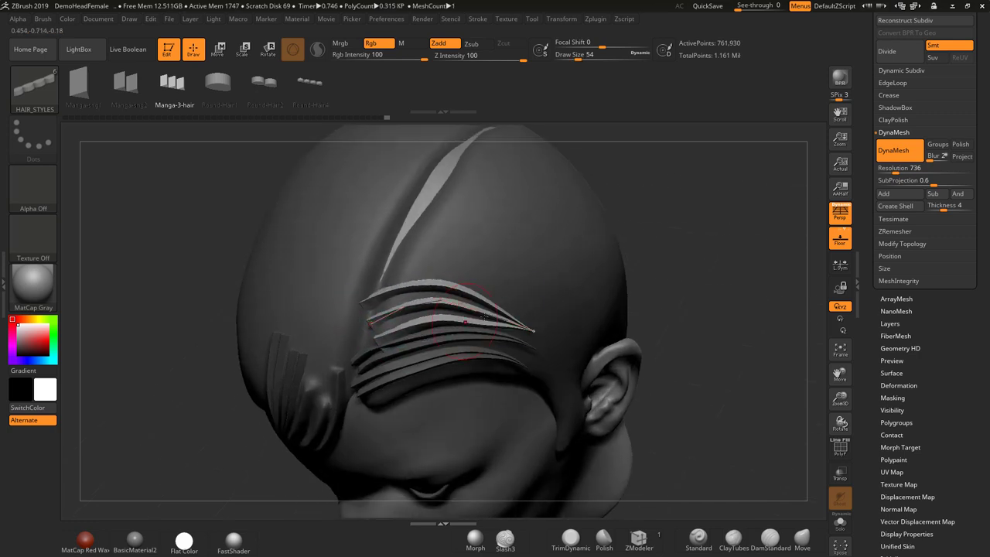
left_click(535, 341)
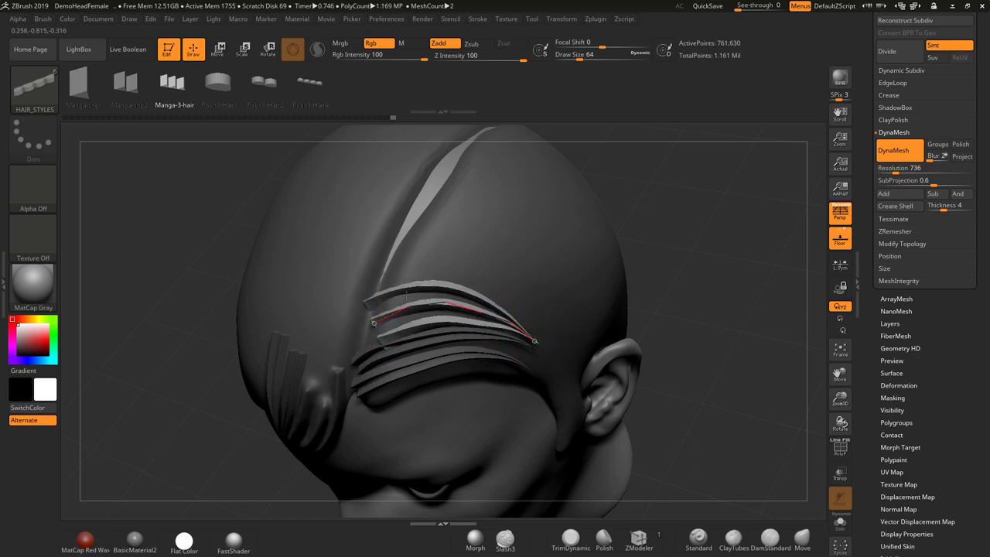
left_click_drag(660, 226, 591, 252)
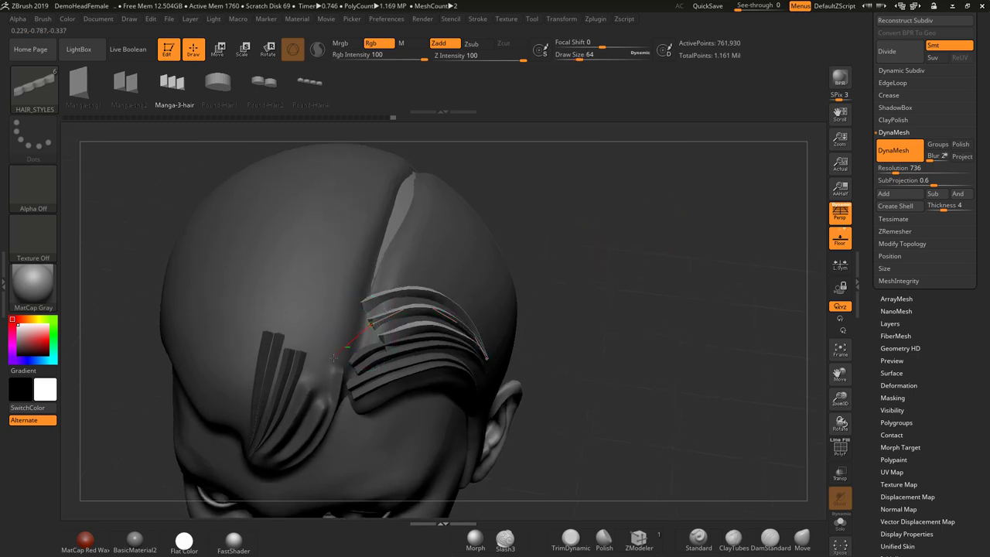
Step: Fuse the strands across the parting into the hair with DynaMesh and smooth their roots and surface
mouse_move(623, 250)
left_mouse_down()
mouse_move(612, 225)
mouse_move(617, 232)
mouse_move(628, 212)
mouse_move(637, 277)
mouse_move(584, 295)
left_mouse_up()
mouse_move(355, 263)
left_mouse_down("shift")
mouse_move(341, 273)
mouse_move(333, 248)
left_mouse_up("shift")
mouse_move(312, 303)
left_mouse_down("shift")
mouse_move(319, 326)
mouse_move(343, 249)
mouse_move(330, 286)
left_mouse_up("shift")
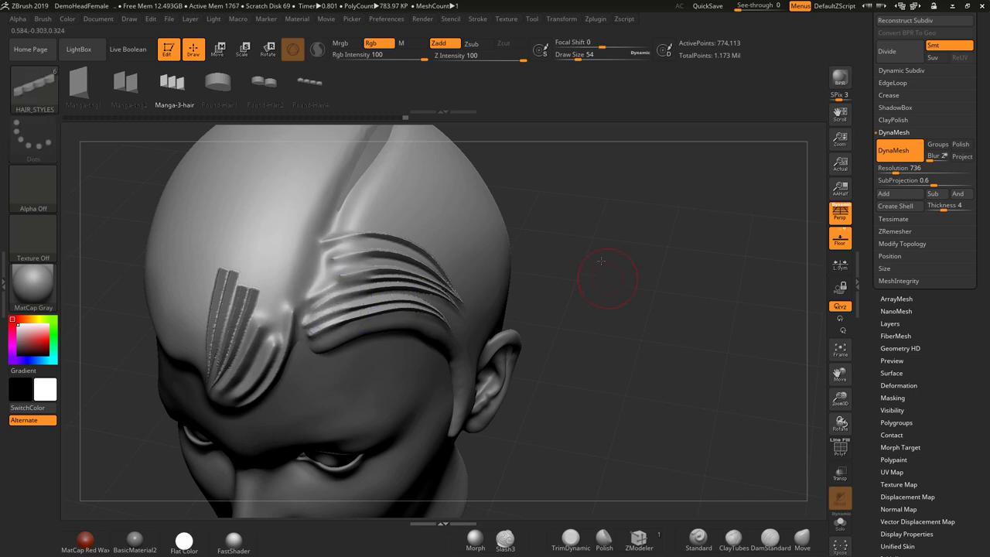
mouse_move(604, 263)
left_mouse_down()
mouse_move(609, 237)
mouse_move(600, 253)
mouse_move(628, 263)
mouse_move(635, 238)
left_mouse_up()
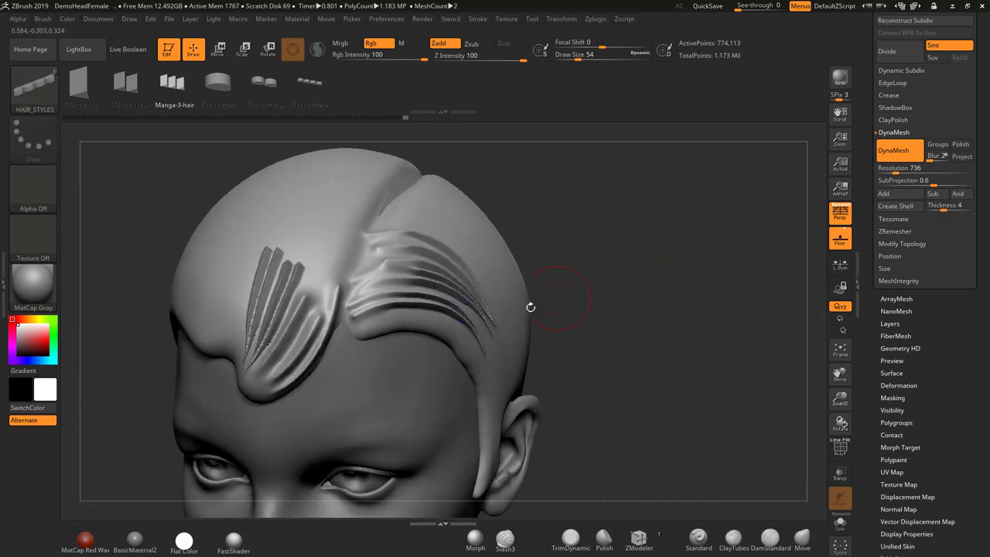
mouse_move(406, 300)
left_mouse_down("shift")
mouse_move(433, 306)
mouse_move(415, 288)
mouse_move(486, 328)
mouse_move(433, 264)
left_mouse_up("shift")
left_click_drag(614, 279, 639, 226, "alt")
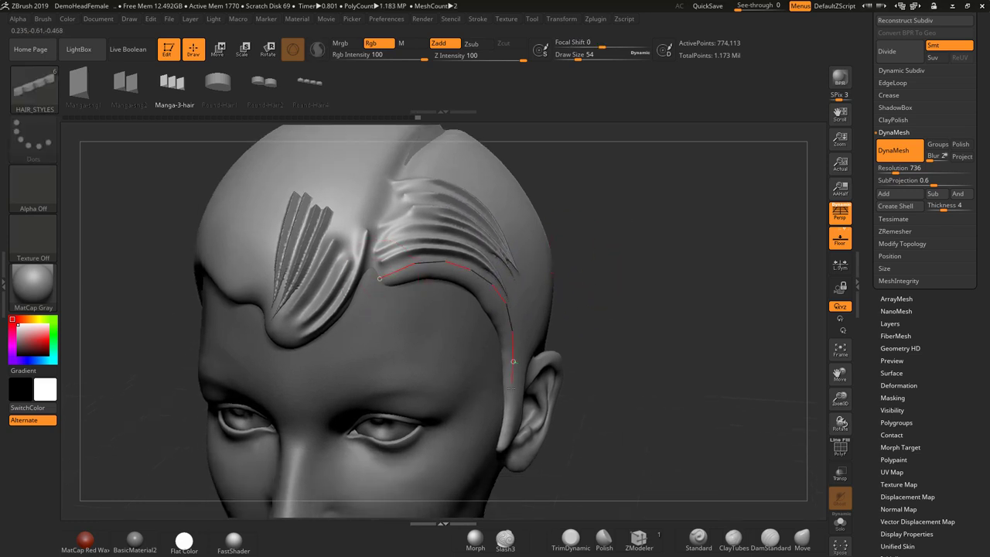
Step: Lay a Manga-3-hair strand along the hairline from the parting down to the temple at draw size 54
left_click_drag(511, 387, 512, 388)
key("bracketright")
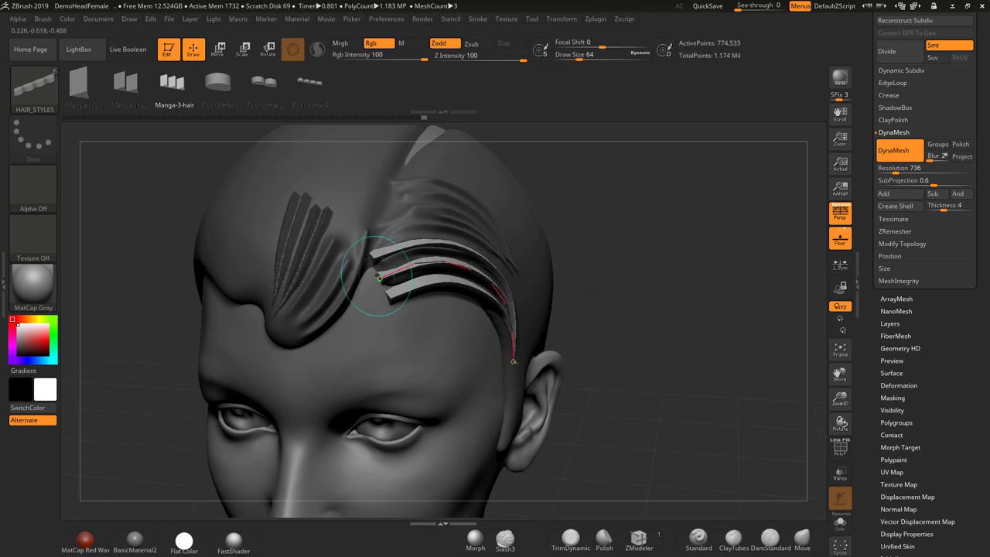
left_click_drag(380, 278, 381, 274)
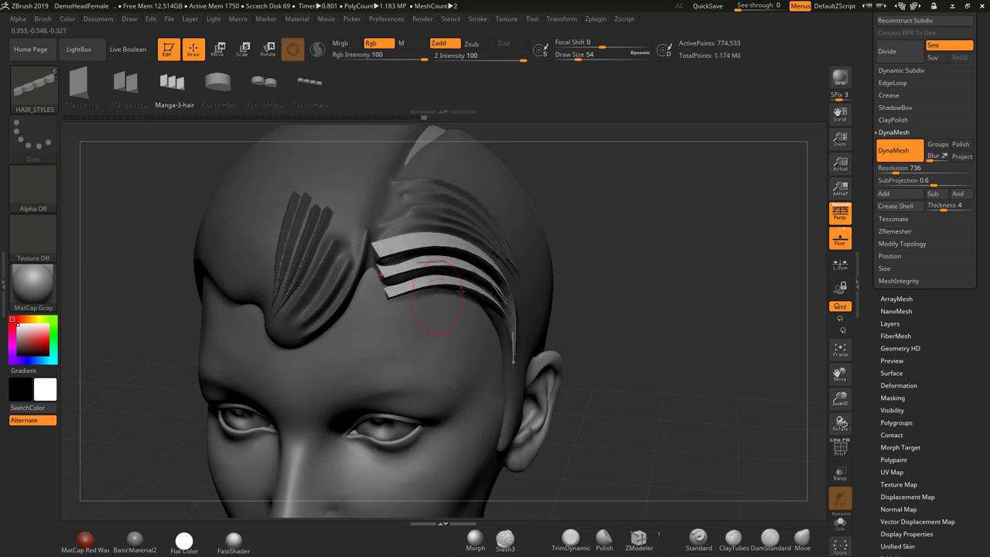
Step: Narrow the hairline Manga-3-hair strand to draw size 33
left_click_drag(619, 262, 604, 270)
key("space")
left_click_drag(508, 275, 499, 275)
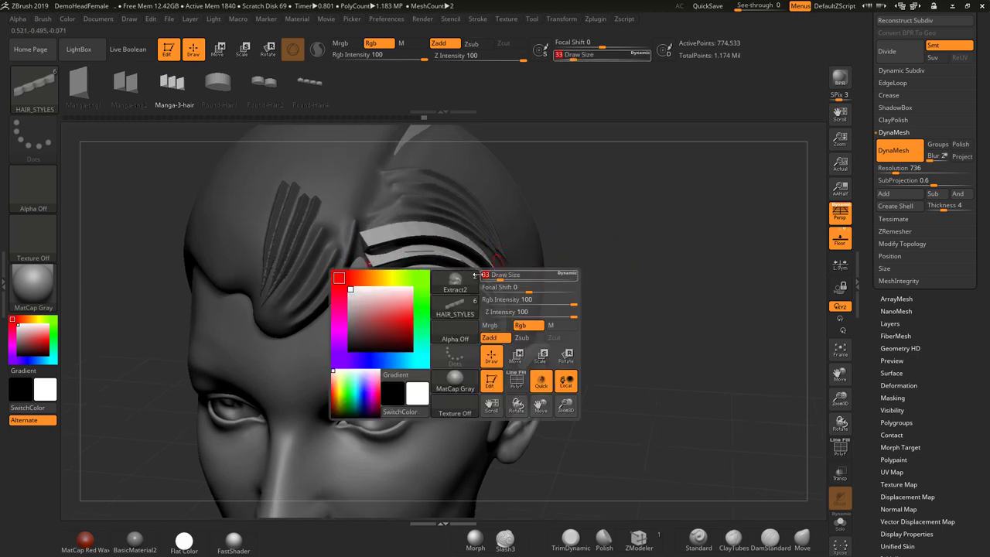
left_click(414, 261)
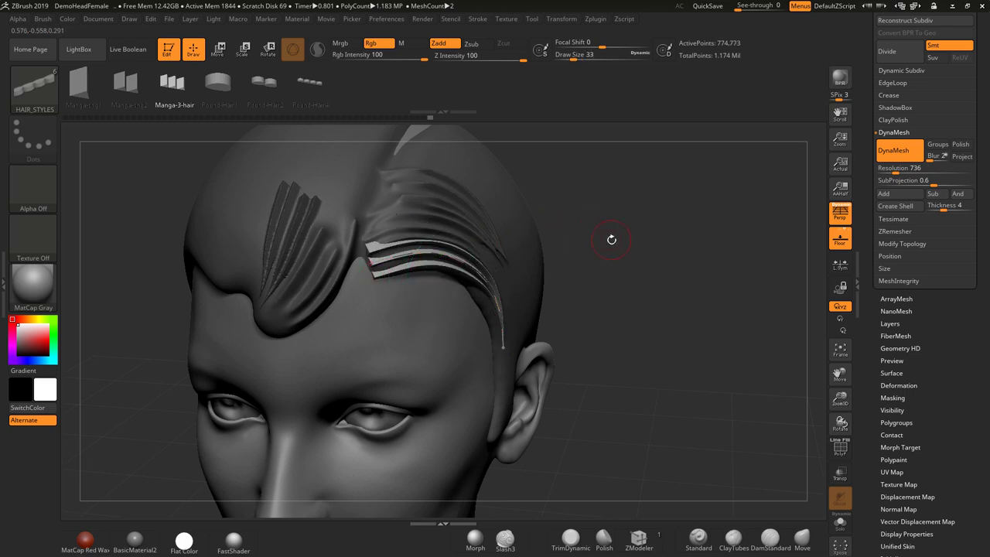
Step: Nudge the hairline strand's root at the parting and fuse the strand into the hair with DynaMesh
left_click_drag(612, 240, 577, 316)
key("bracketright")
key("bracketright")
key("bracketright")
left_click(368, 261)
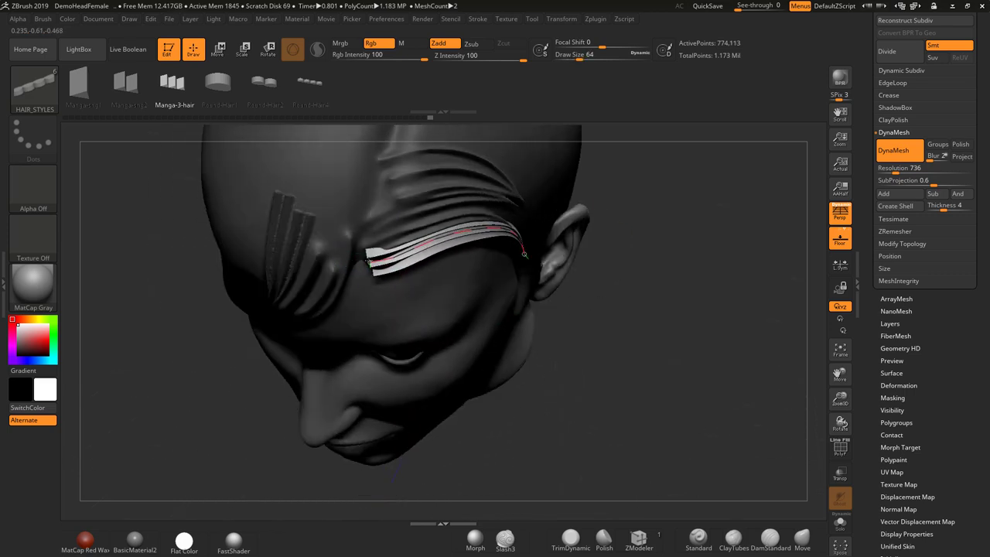
left_click_drag(368, 261, 371, 260)
mouse_move(622, 265)
left_mouse_down()
mouse_move(654, 199)
mouse_move(656, 172)
mouse_move(625, 226)
mouse_move(647, 280)
left_mouse_up()
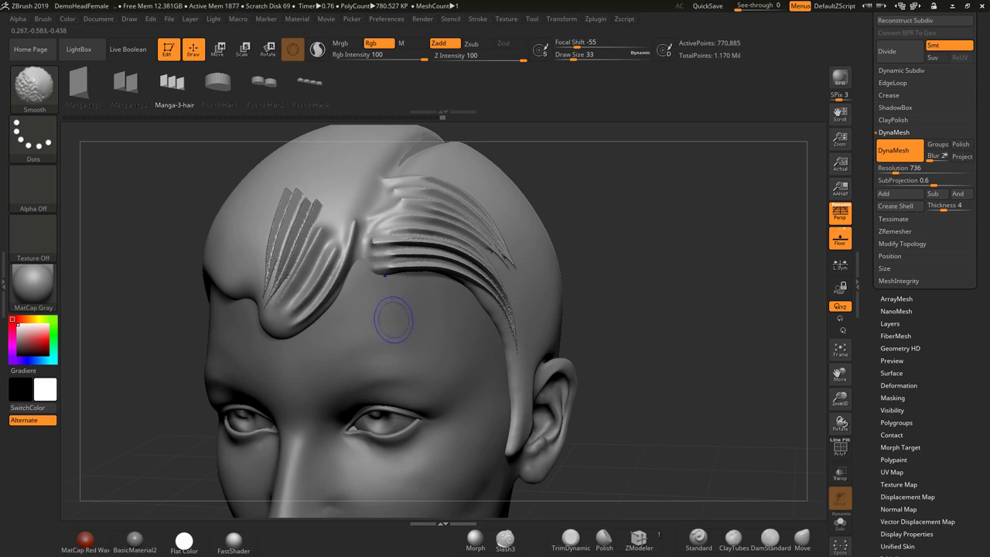
Step: Smooth the fused strands along the hairline and on the forelock with a draw size of 112
mouse_move(621, 297)
left_mouse_down()
mouse_move(608, 274)
mouse_move(560, 332)
left_mouse_up()
key("space")
left_click_drag(606, 276, 619, 277)
mouse_move(436, 259)
left_mouse_down("shift")
mouse_move(482, 271)
mouse_move(423, 260)
mouse_move(478, 269)
left_mouse_up("shift")
mouse_move(688, 286)
left_mouse_down()
mouse_move(609, 266)
mouse_move(598, 233)
mouse_move(615, 234)
mouse_move(613, 277)
mouse_move(652, 290)
mouse_move(654, 239)
mouse_move(669, 255)
mouse_move(616, 254)
left_mouse_up()
key("ctrl")
key("shift")
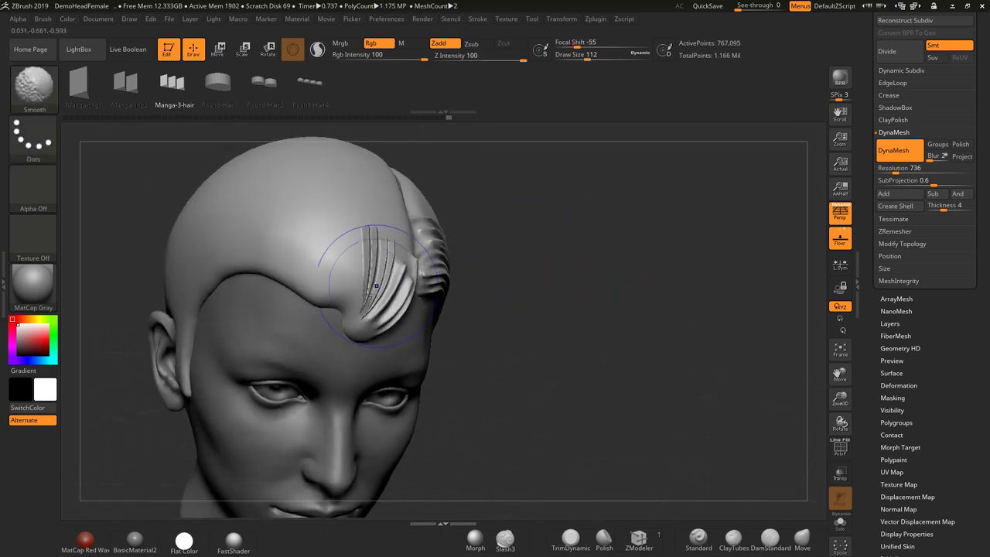
left_click_drag(361, 296, 368, 246, "shift")
Step: Lay a Manga-3-hair strand at draw size 74 on the head's other side, sweeping from beside the forelock down toward the ear
mouse_move(636, 272)
left_mouse_down()
mouse_move(588, 252)
mouse_move(612, 270)
mouse_move(588, 291)
mouse_move(594, 266)
mouse_move(608, 287)
mouse_move(645, 287)
mouse_move(643, 276)
left_mouse_up()
left_click_drag(541, 293, 629, 295, "alt")
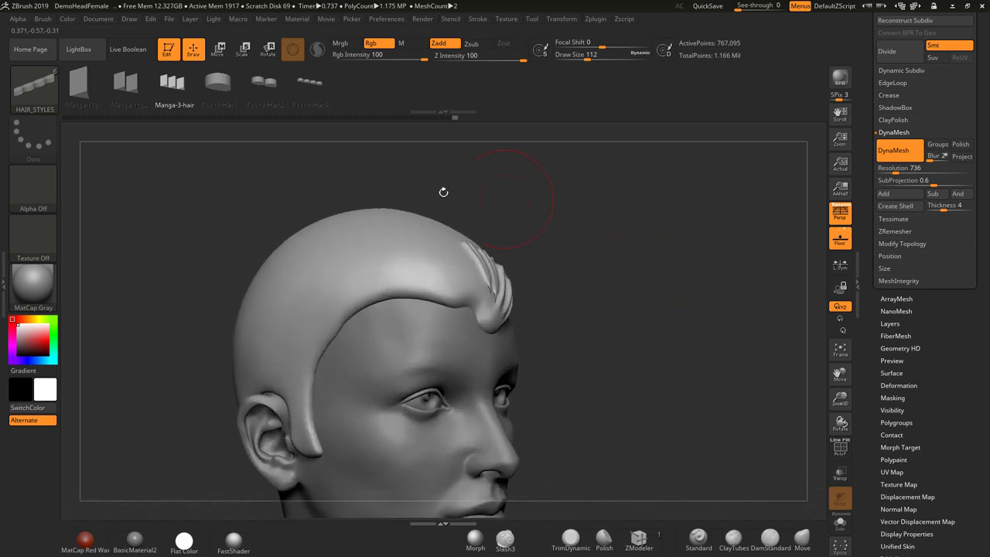
left_click(174, 83)
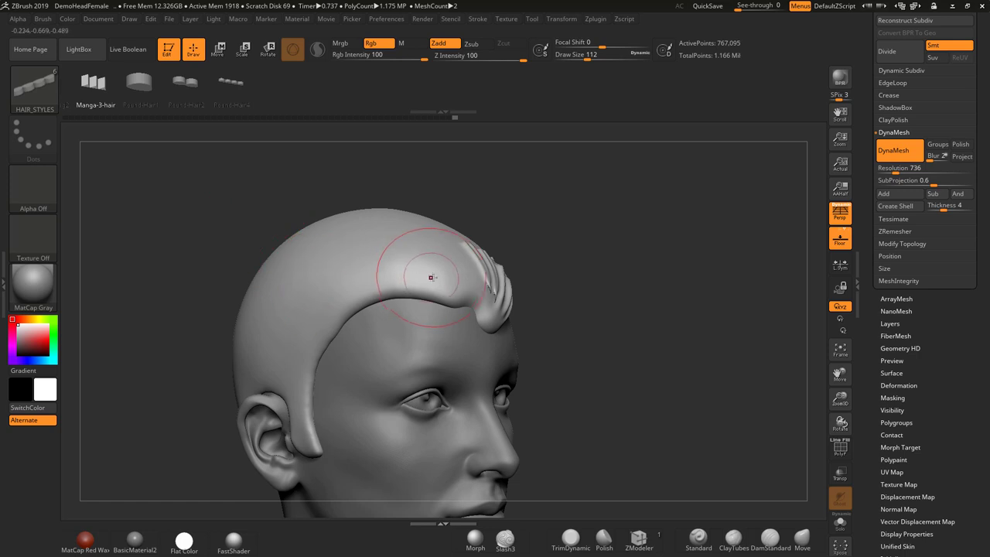
key("space")
left_click_drag(433, 275, 427, 276)
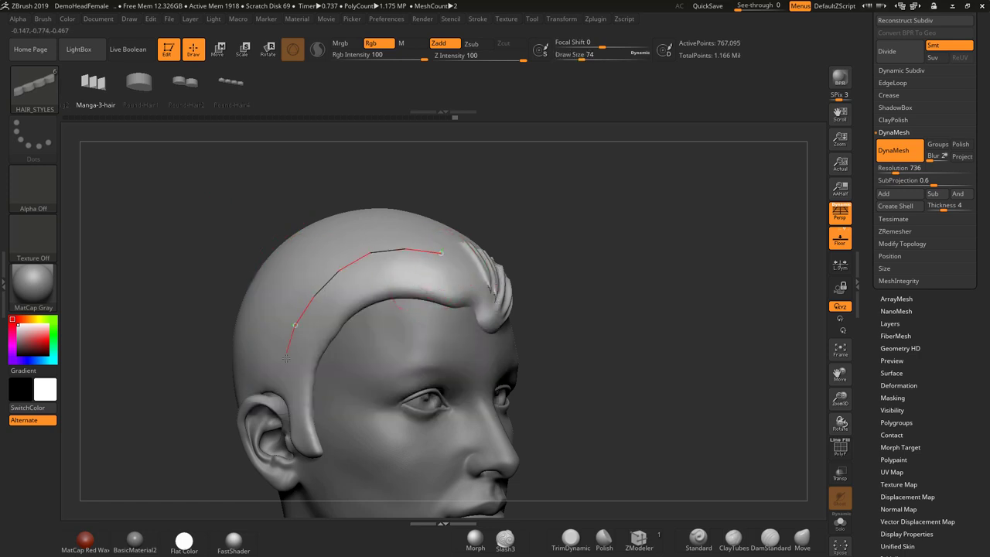
left_click_drag(287, 394, 287, 395)
Step: Narrow the strand above the ear to draw size 44
mouse_move(559, 252)
left_mouse_down()
mouse_move(566, 270)
mouse_move(596, 286)
mouse_move(582, 281)
left_mouse_up()
key("space")
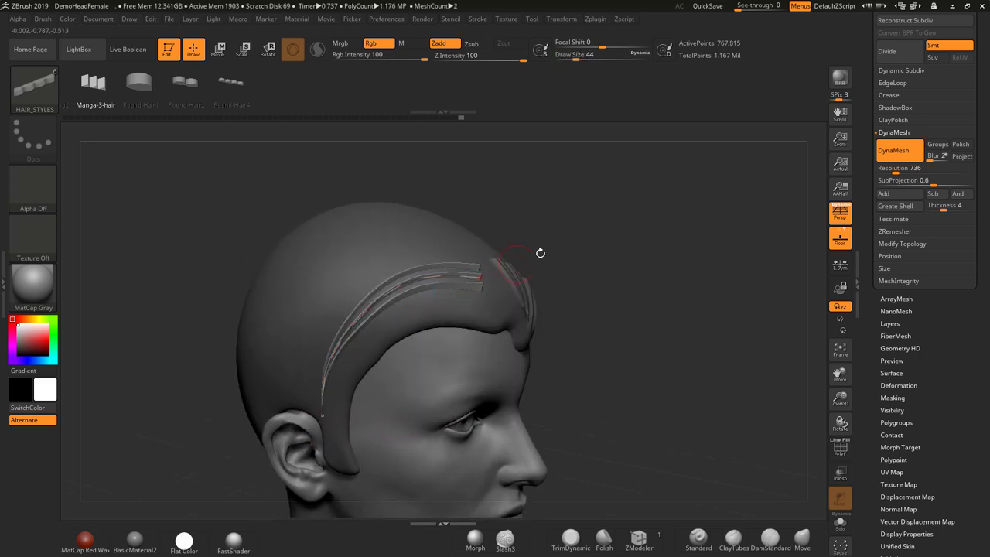
left_click_drag(595, 247, 646, 233, "alt")
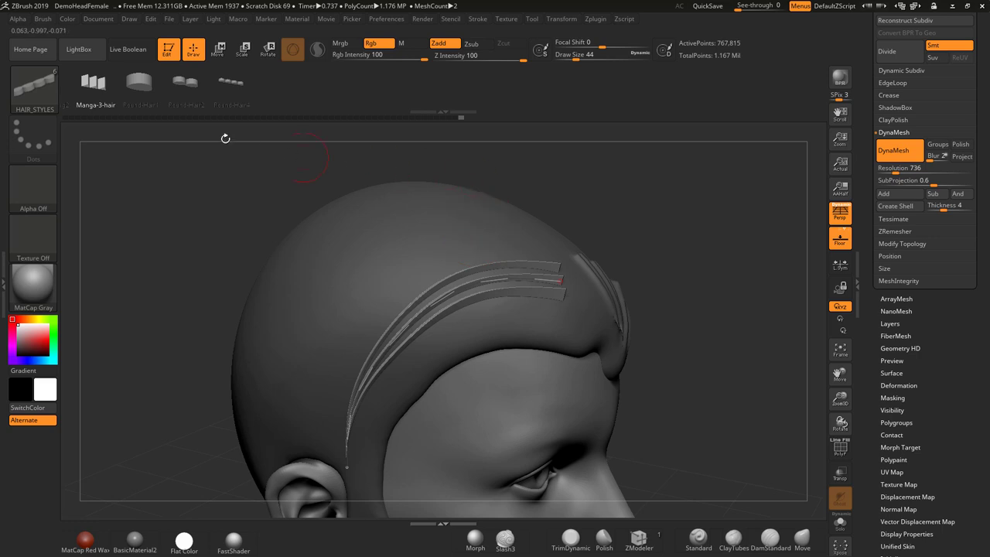
Step: Set the HAIR_STYLES brush's Imbed depth to 0 and update the side strand with it
left_click(41, 20)
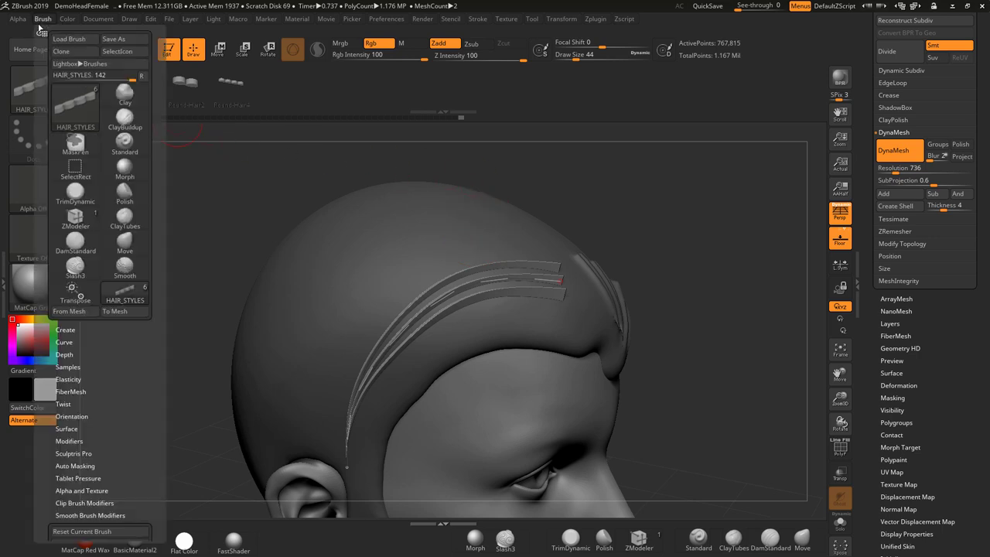
left_click(65, 354)
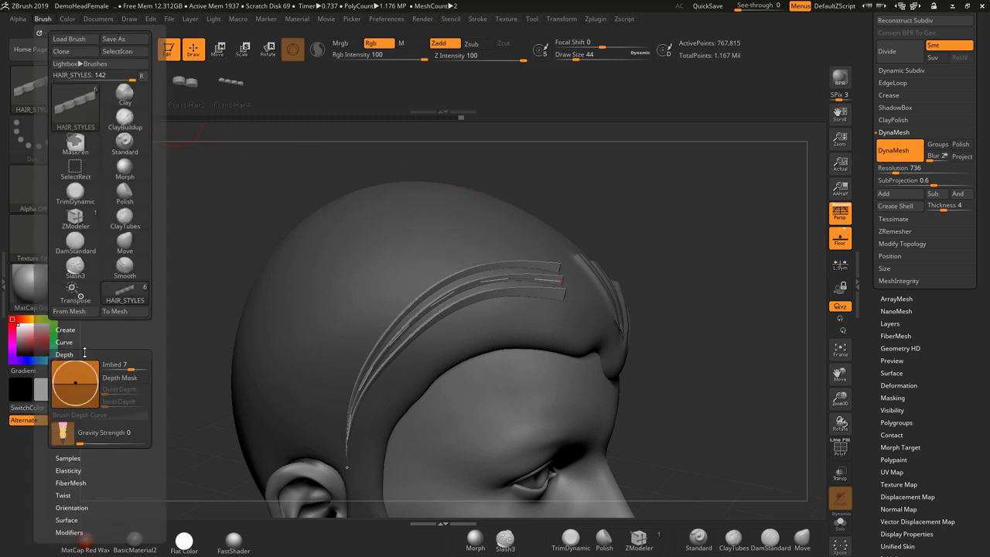
left_click_drag(132, 368, 128, 367)
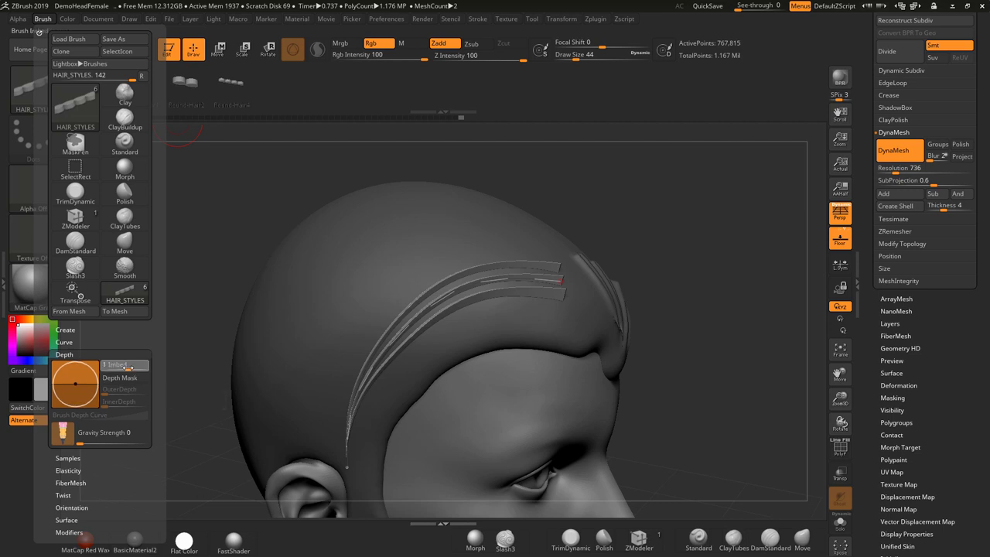
key("bracketright")
key("bracketright")
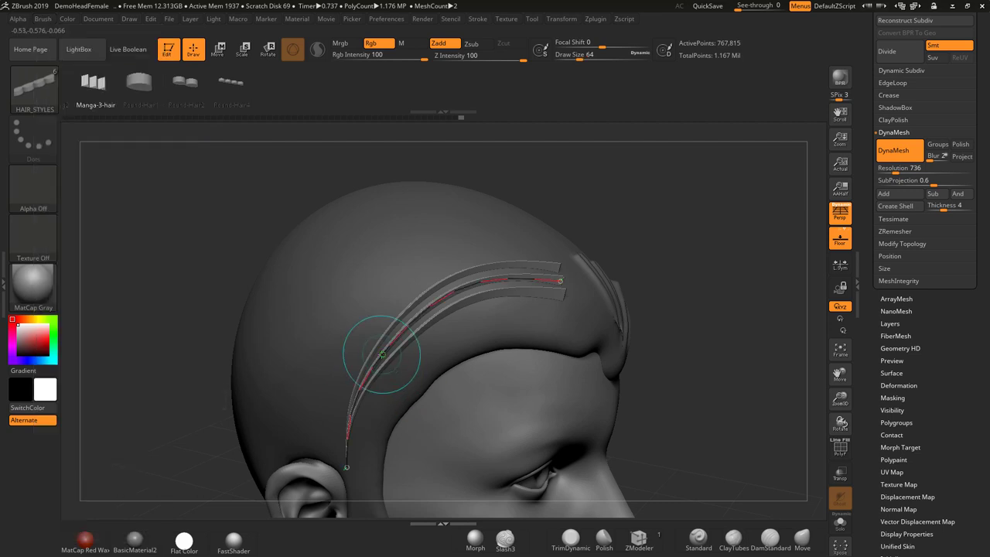
left_click(382, 355)
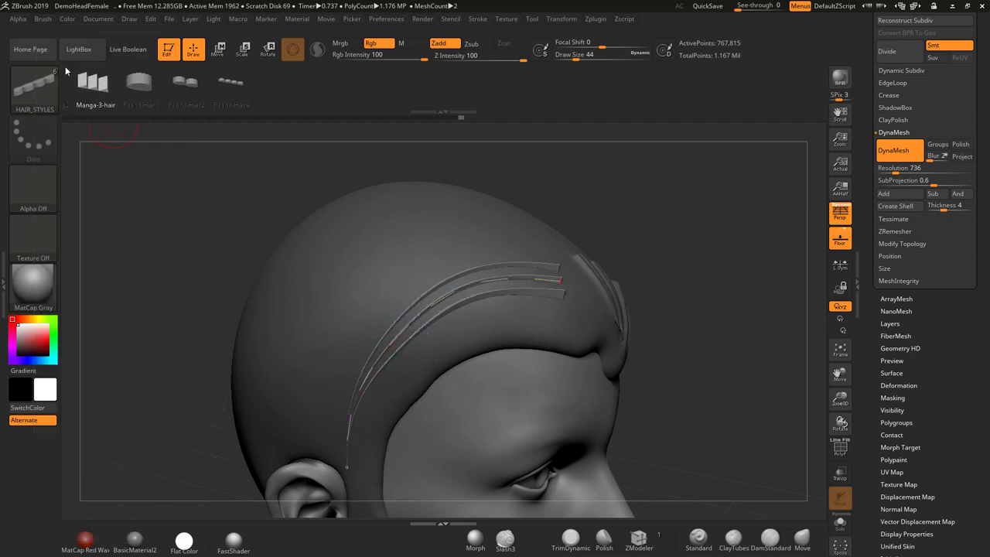
Step: Raise the brush's Imbed depth strongly and update the side strand to compare its height on the hair
left_click(42, 19)
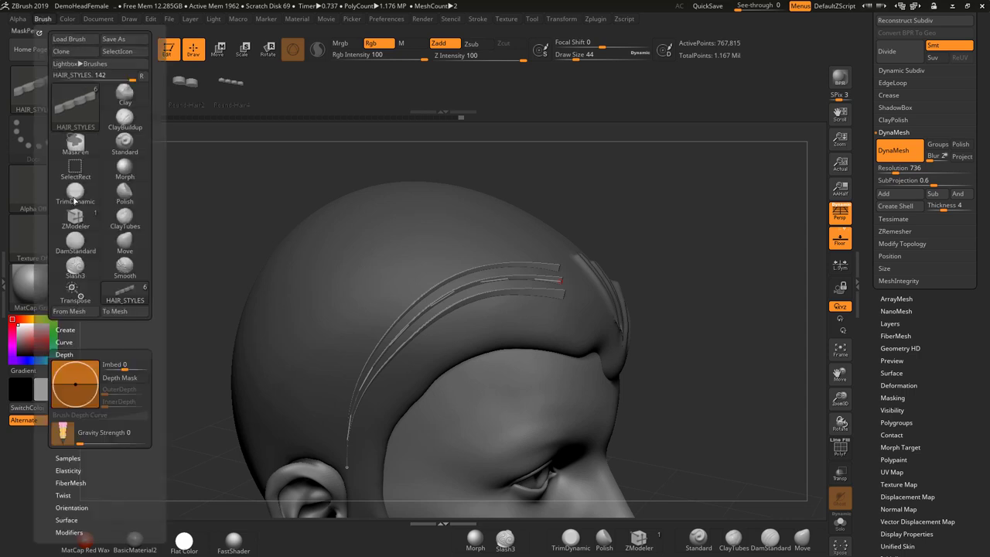
left_click_drag(126, 371, 142, 371)
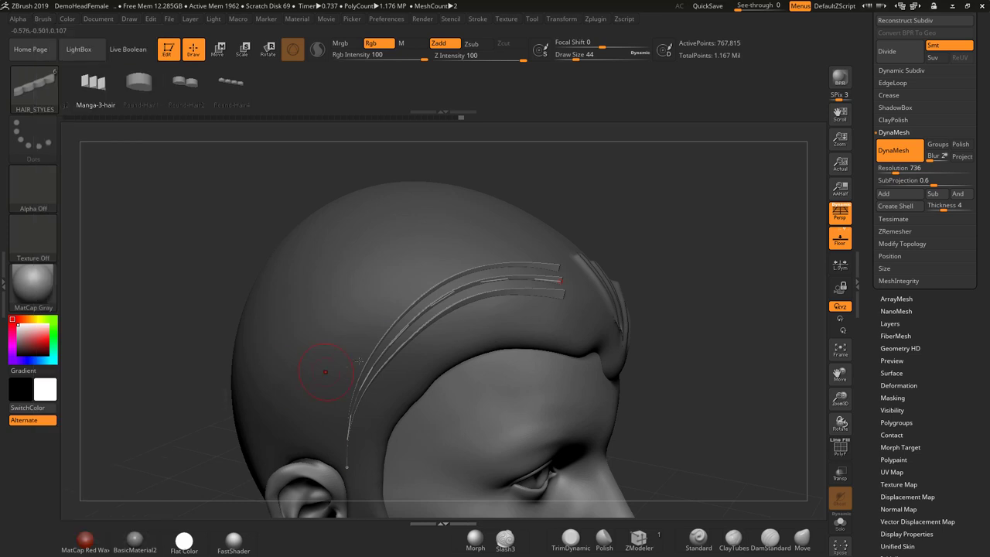
key("bracketright")
key("bracketright")
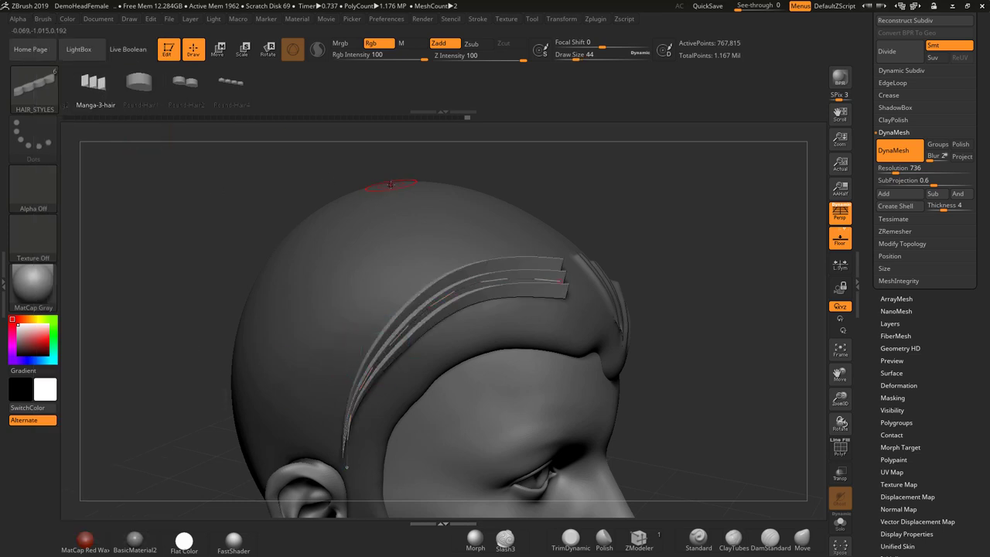
Step: Widen the side strand to draw size 59, then update it with the brush's Imbed depth lowered to 1
key("space")
left_click_drag(393, 183, 396, 184)
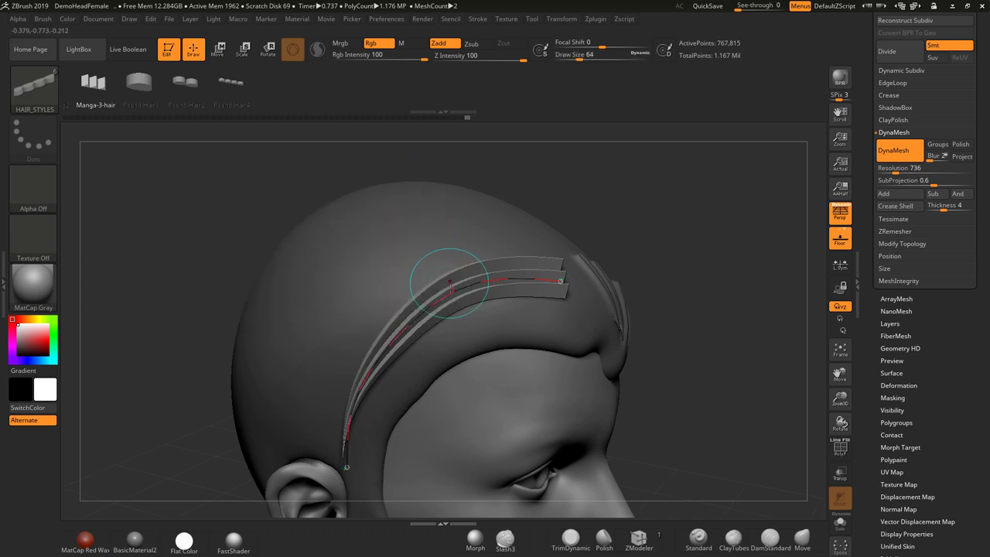
left_click(447, 285)
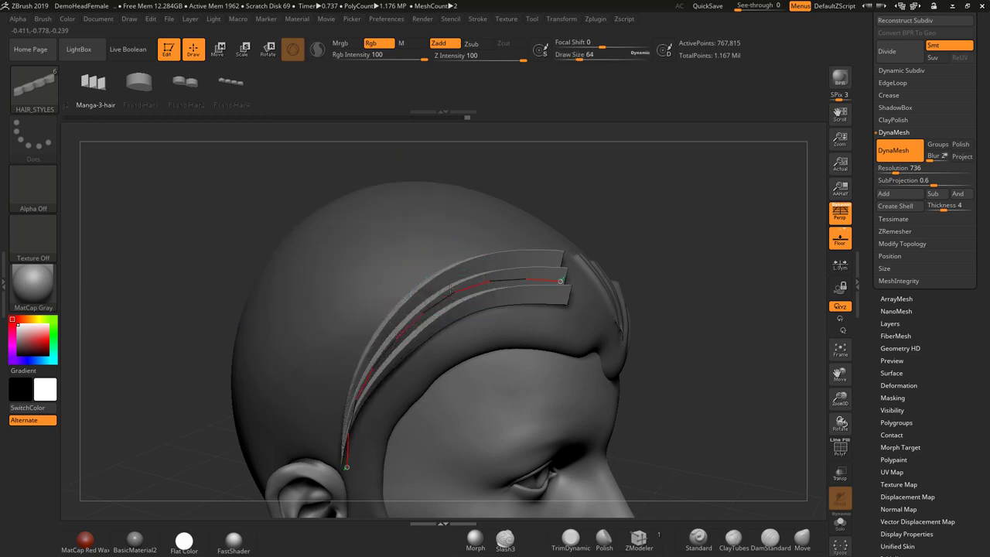
left_click(42, 18)
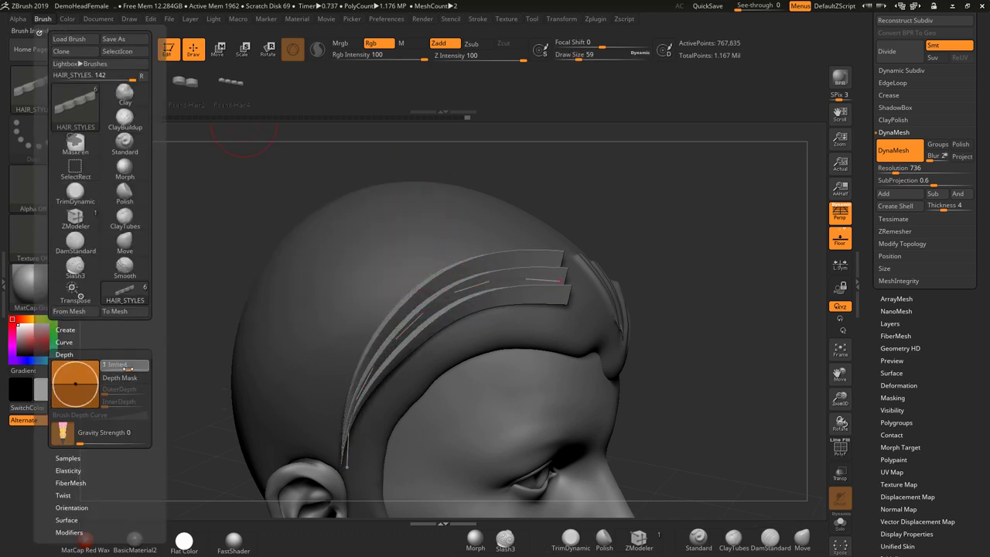
left_click(412, 324)
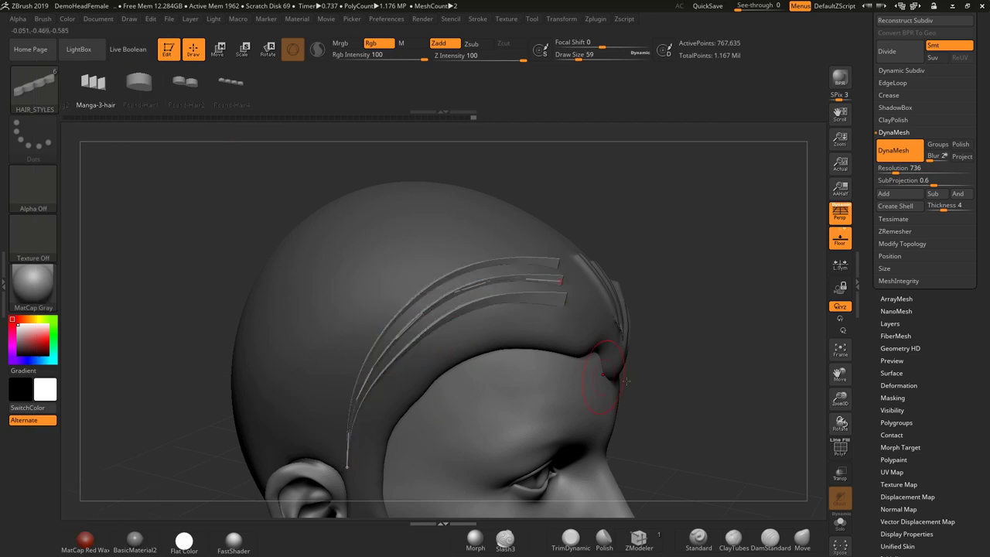
Step: Raise the start of the stroke's Curve Falloff size profile to about 0.91 and update the side strand with it
left_click_drag(680, 358, 680, 337)
left_click_drag(702, 375, 671, 274, "alt")
left_click_drag(658, 318, 646, 408, "alt")
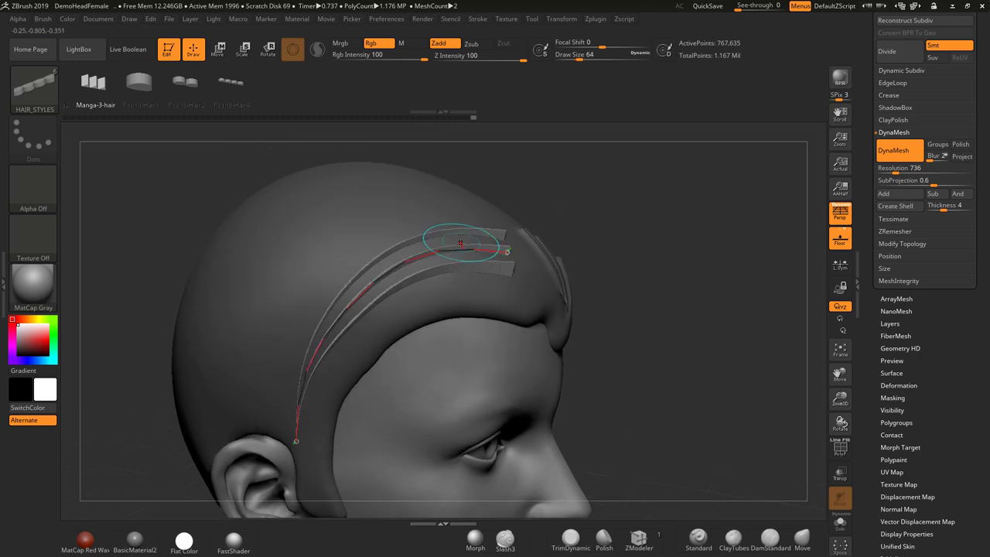
left_click(475, 19)
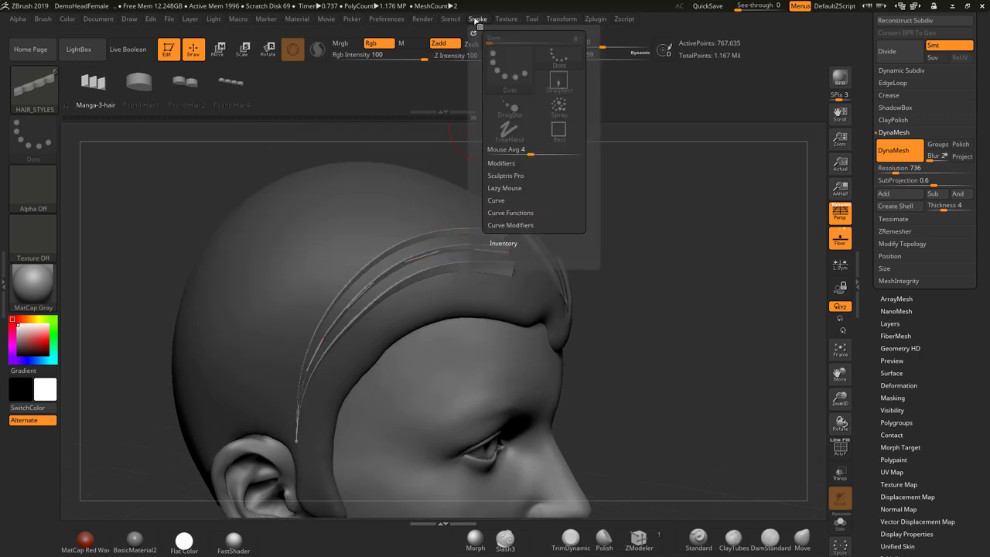
left_click(503, 225)
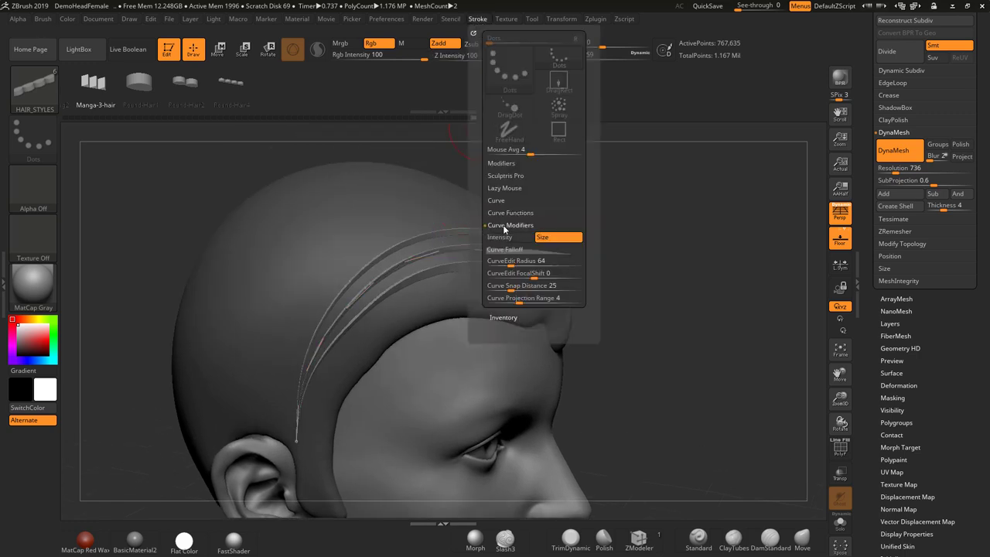
left_click(511, 249)
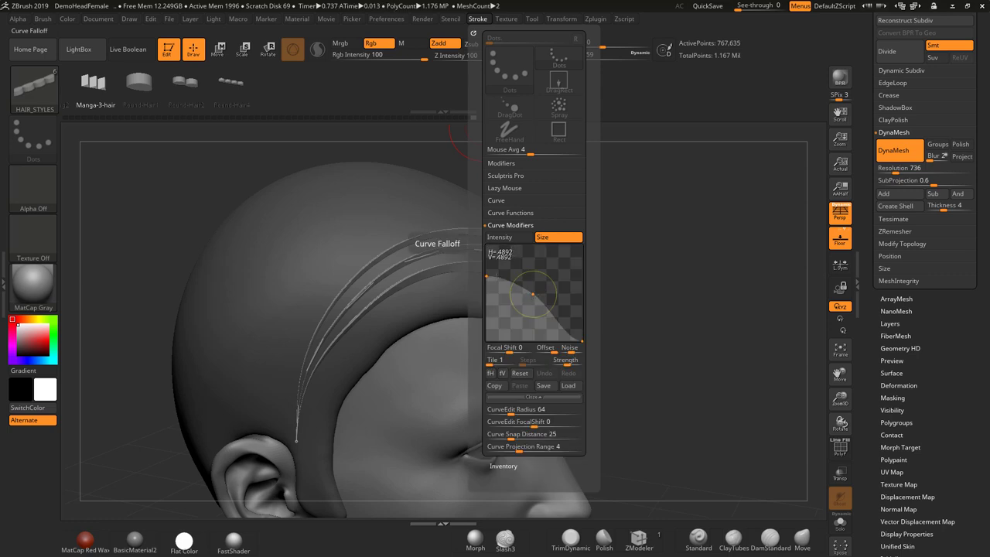
left_click_drag(487, 275, 488, 255)
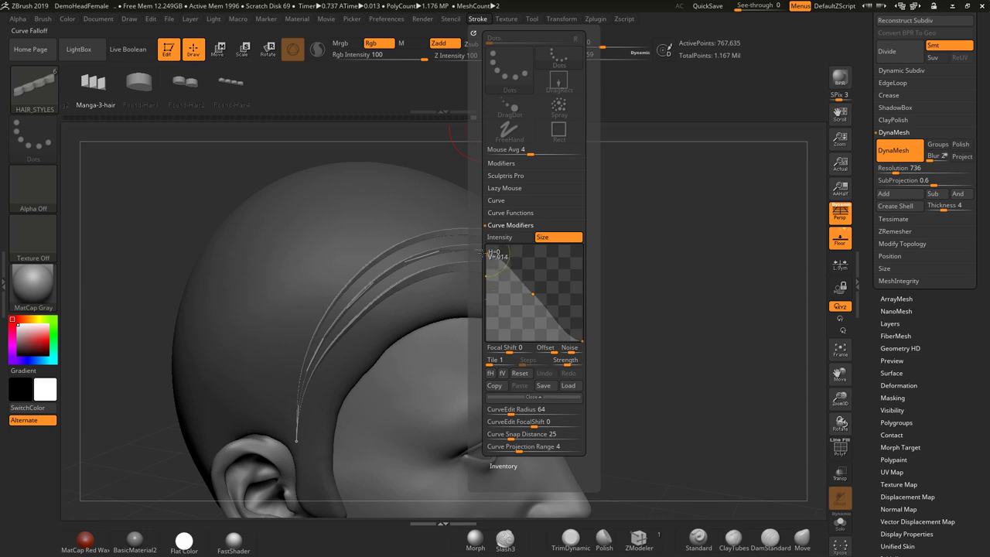
left_click_drag(480, 253, 484, 245)
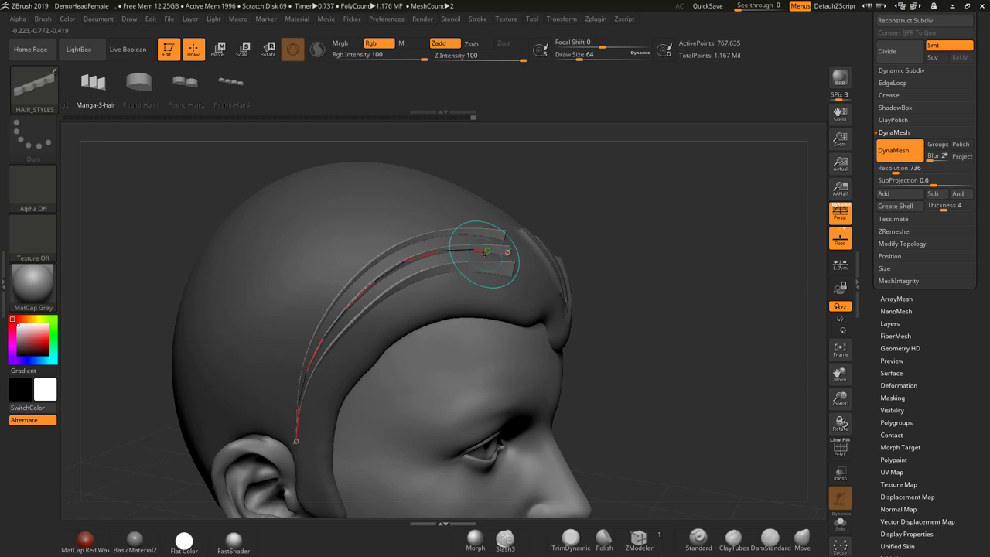
left_click(483, 252)
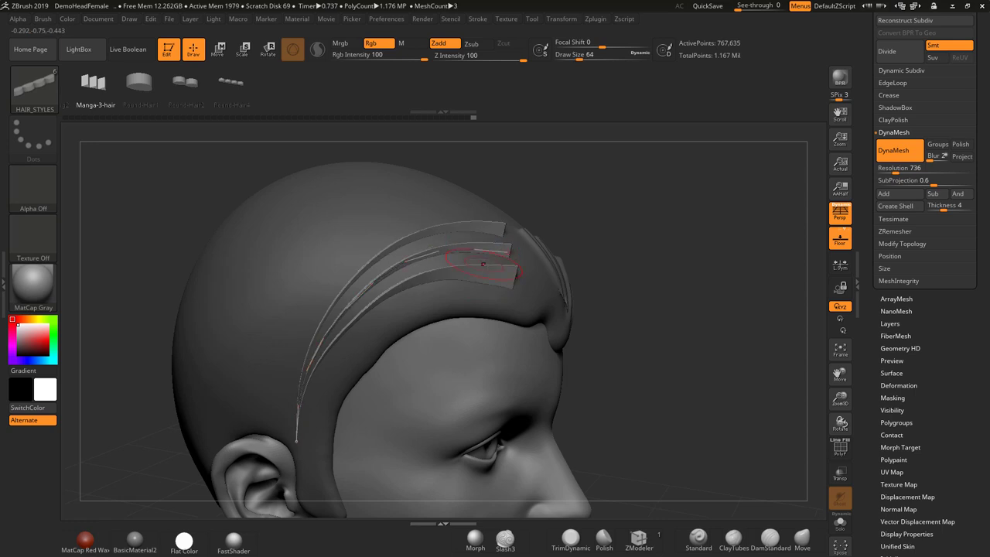
Step: Add a midpoint at about 0.55, 0.76 to the Curve Falloff size profile, lower its start to about 0.45, and update the side strand
left_click(477, 18)
left_click_drag(532, 294, 547, 273)
left_click_drag(486, 253, 488, 294)
left_click_drag(489, 302, 490, 298)
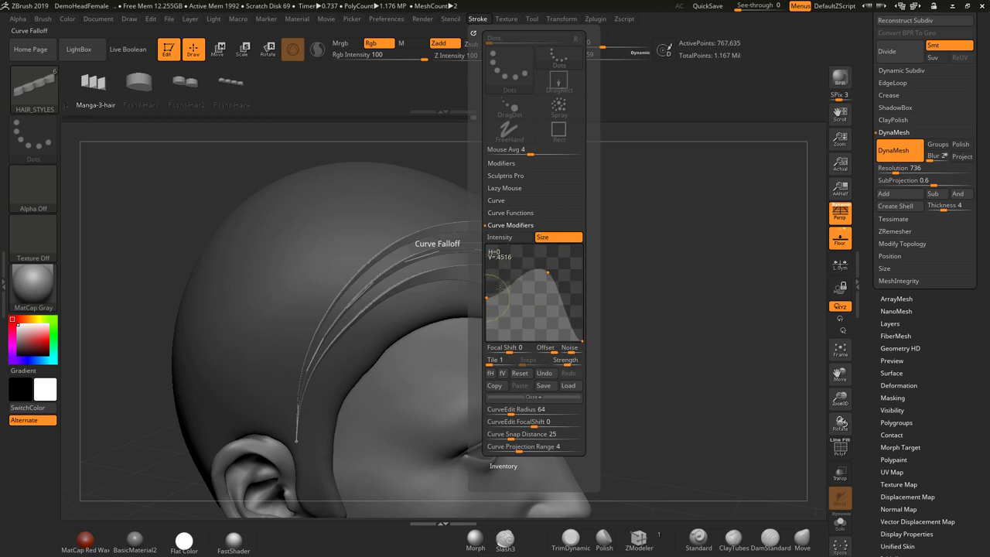
mouse_move(548, 273)
left_mouse_down()
mouse_move(523, 268)
mouse_move(534, 275)
left_mouse_up()
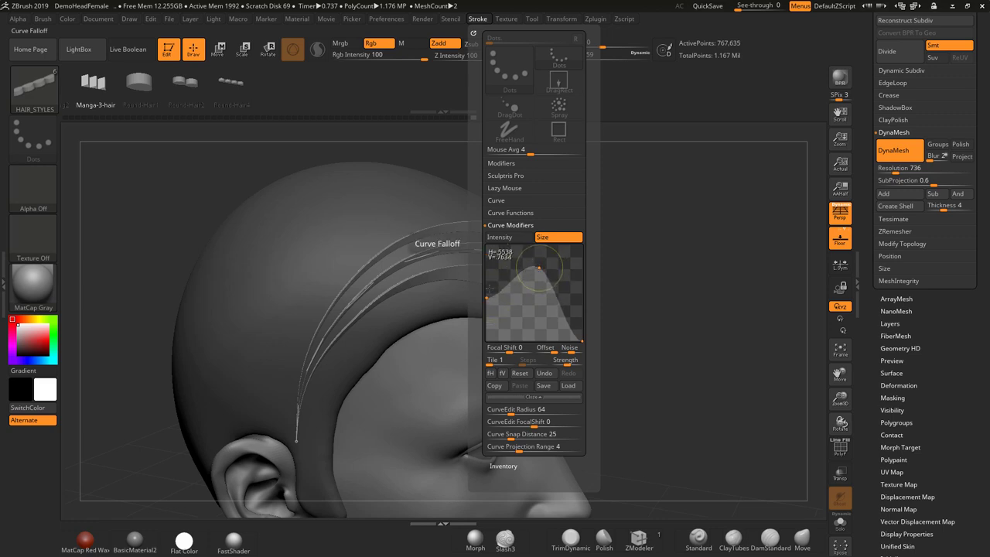
left_click(425, 258)
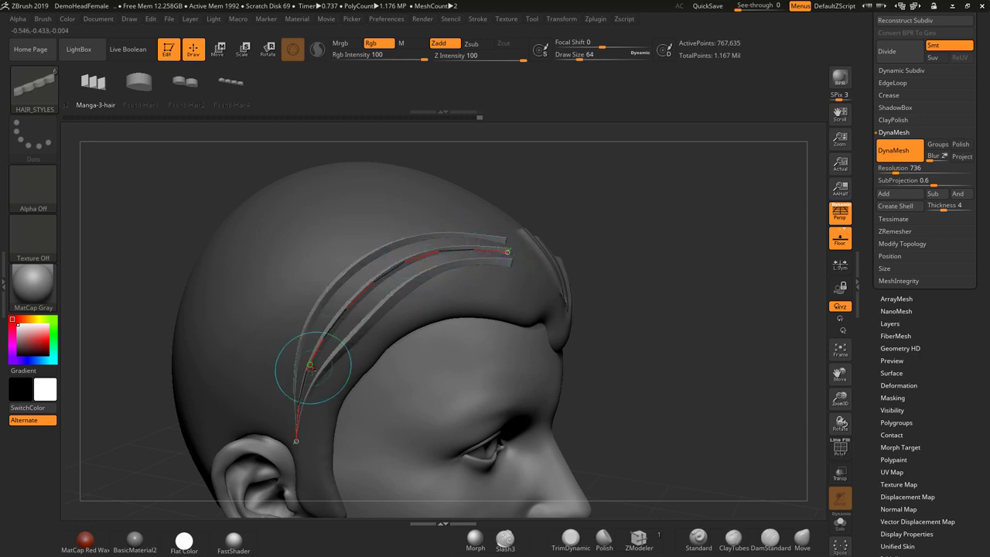
Step: Remove the midpoint from the Curve Falloff size profile to restore a straight taper, and update the side strand with it
left_click(479, 19)
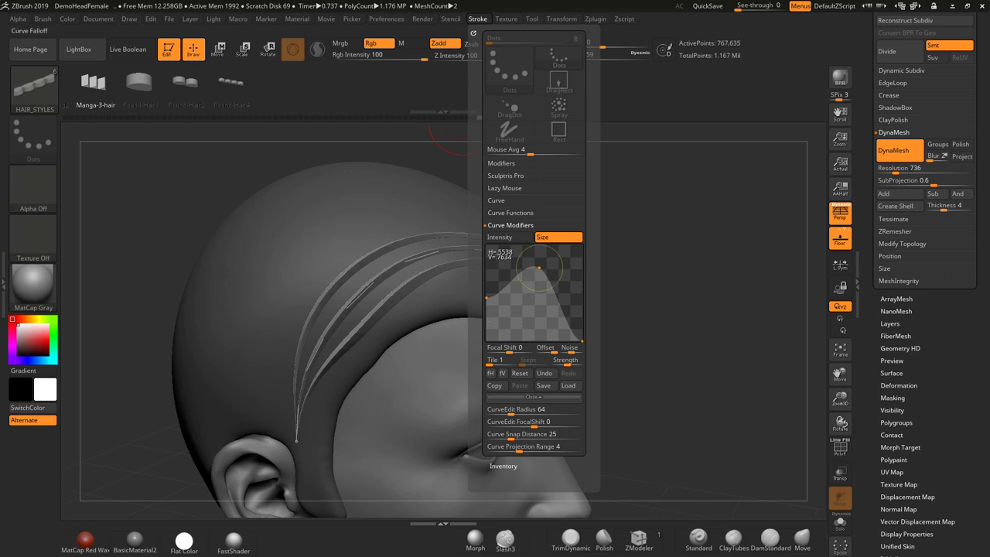
left_click_drag(539, 264, 537, 274)
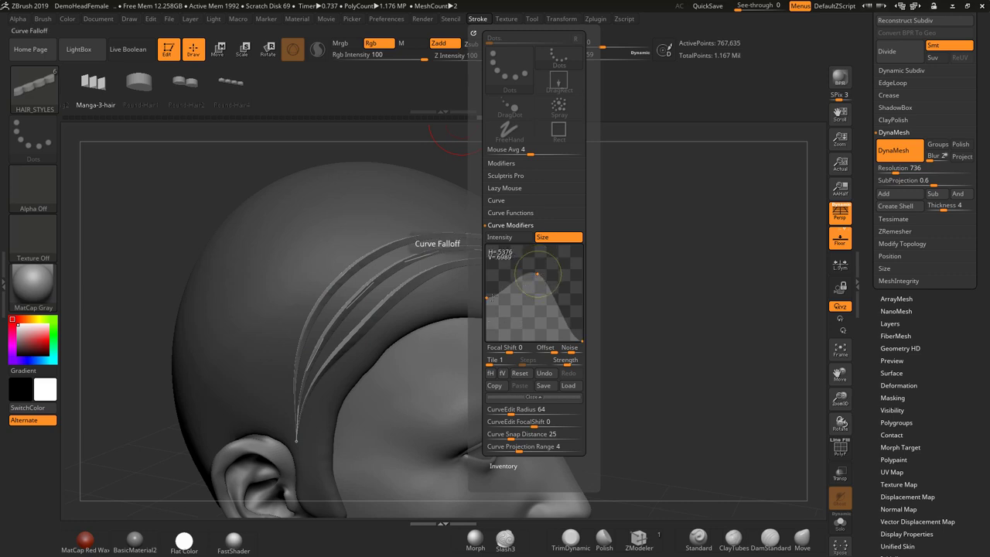
mouse_move(487, 297)
left_mouse_down()
mouse_move(487, 273)
mouse_move(667, 269)
left_mouse_up()
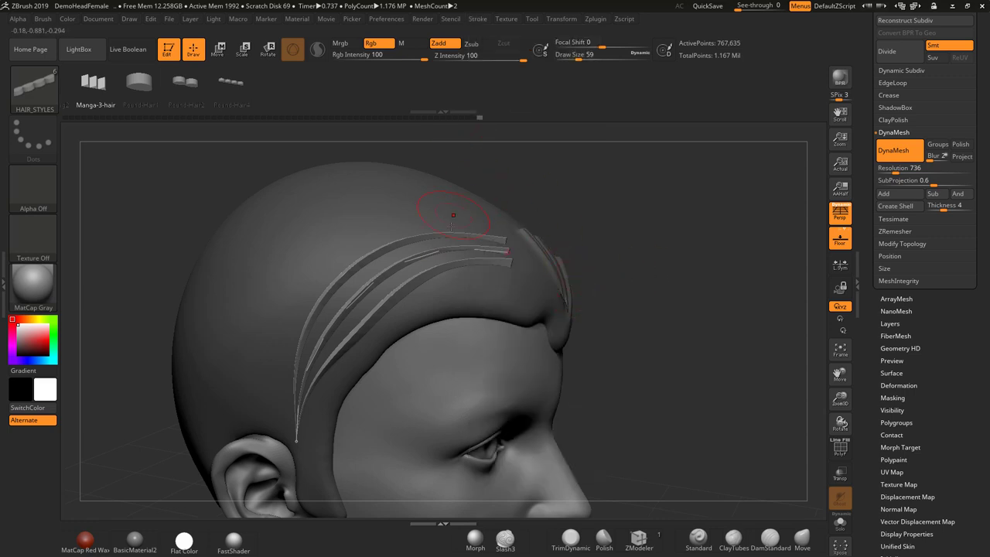
left_click(446, 253)
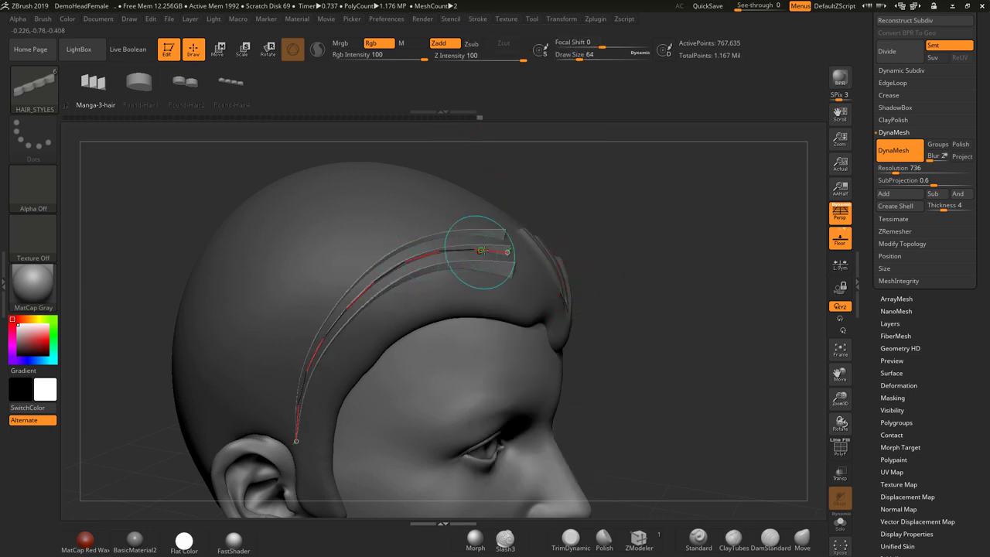
Step: Set the size profile's start to about 0.56 and raise its end to nearly the same height, and update the side strand
left_click(477, 19)
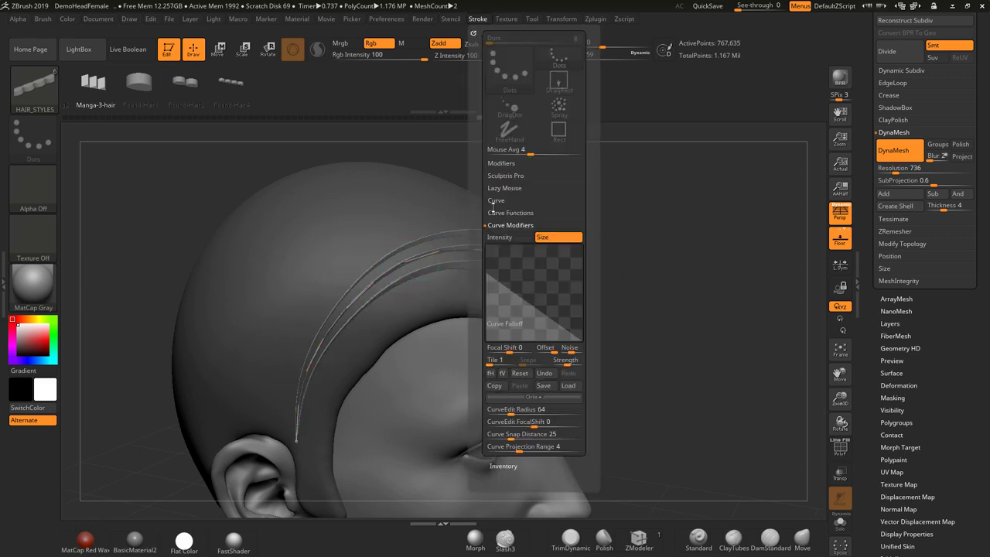
left_click_drag(486, 273, 482, 294)
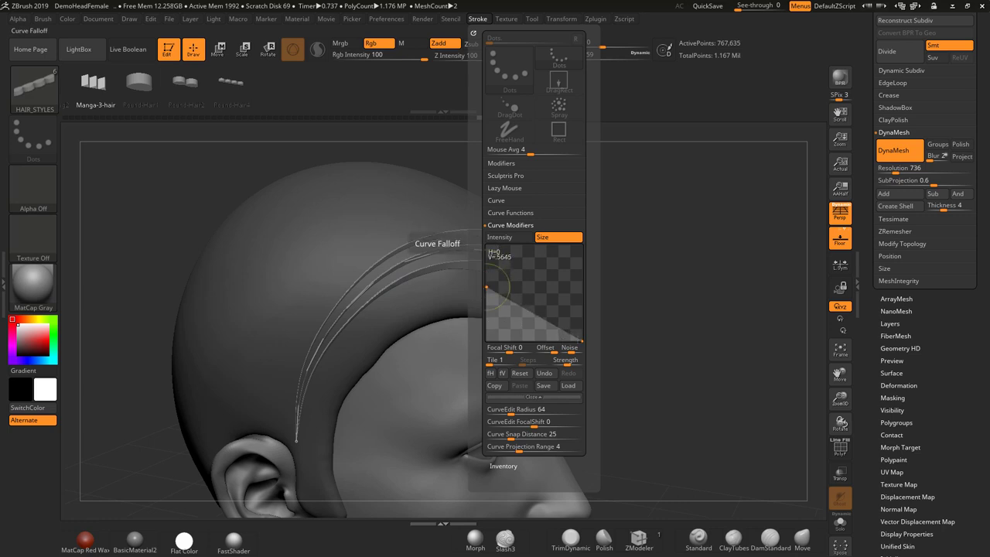
left_click_drag(583, 340, 587, 291)
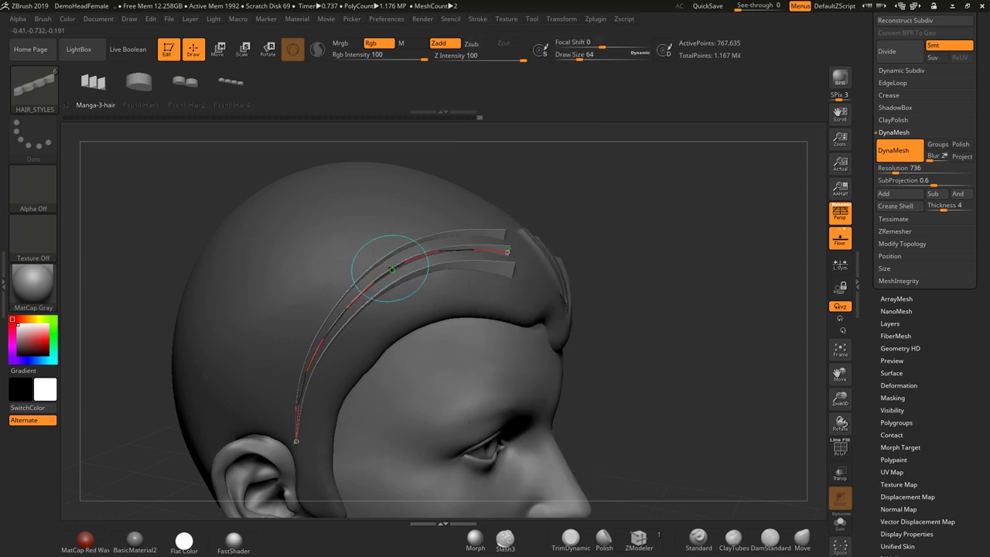
left_click(391, 269)
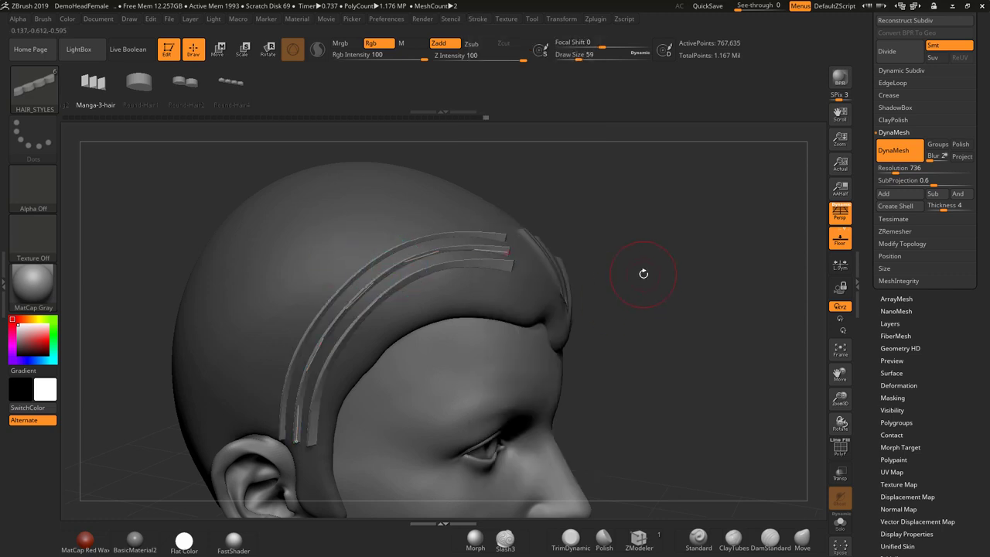
Step: Lower the end of the Curve Falloff size profile to about 0.02, raise its start, and update the side strand to a taper
left_click(477, 19)
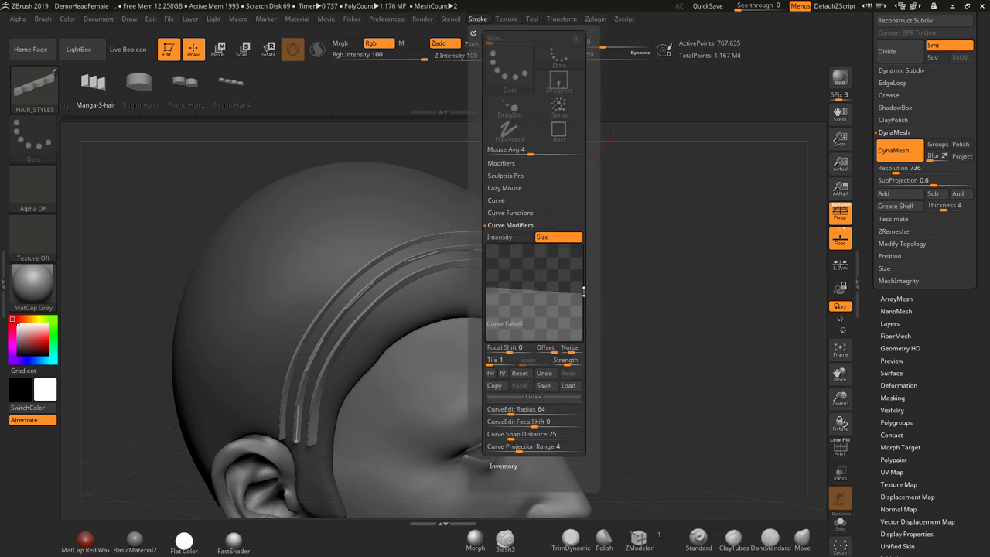
left_click_drag(580, 293, 579, 334)
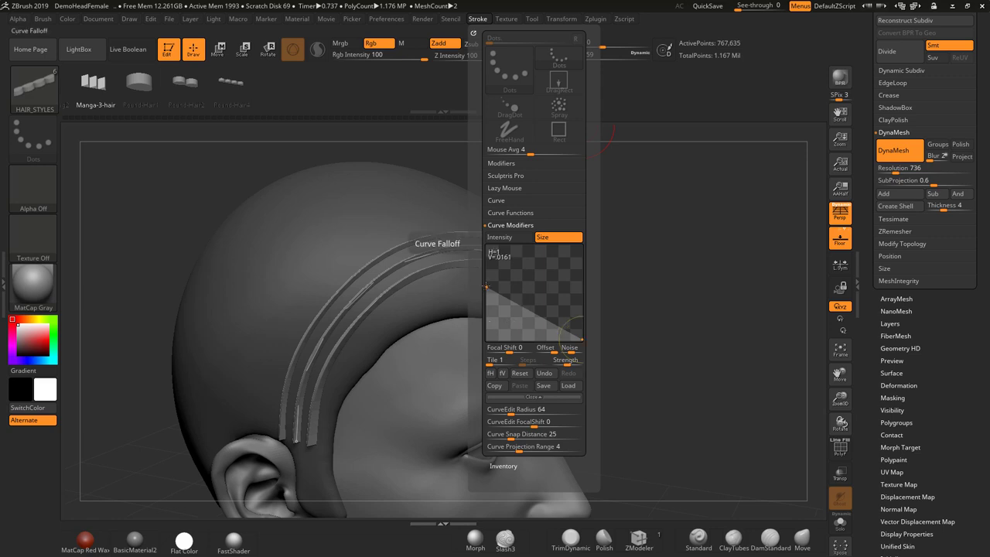
left_click_drag(487, 287, 487, 271)
left_click(436, 254)
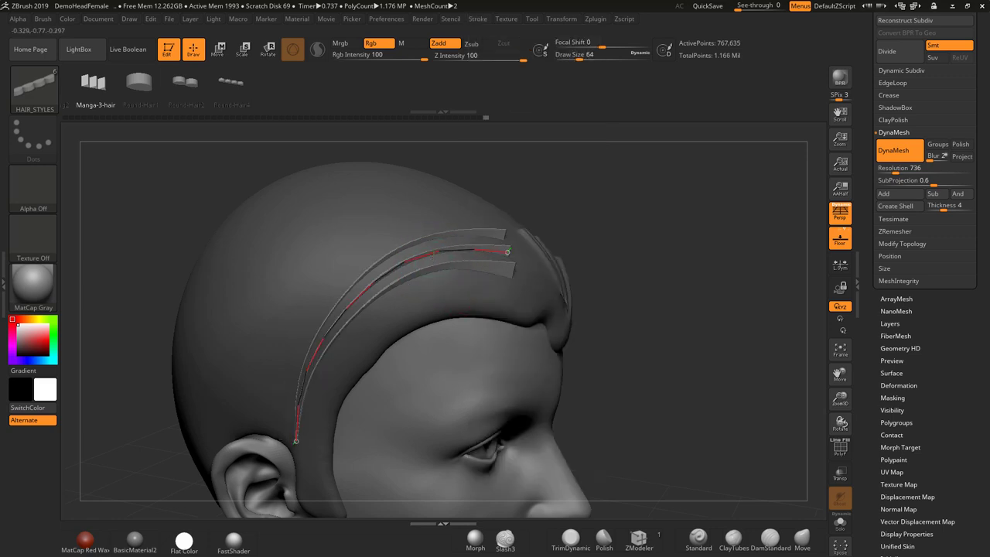
Step: Increase the HAIR_STYLES brush's Curve Resolution modifier and update the side strand to compare its segmentation
left_click(43, 21)
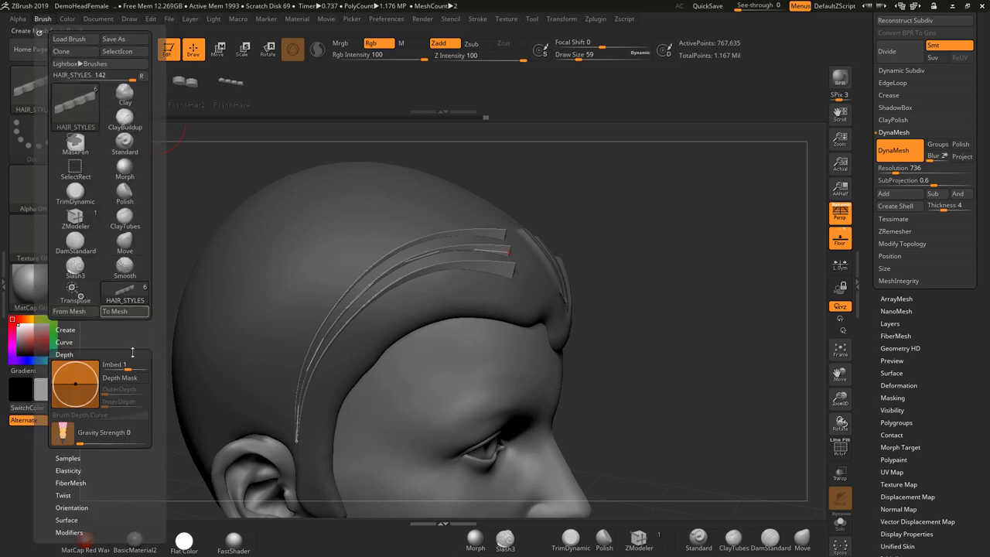
scroll(120, 281, "down", 3)
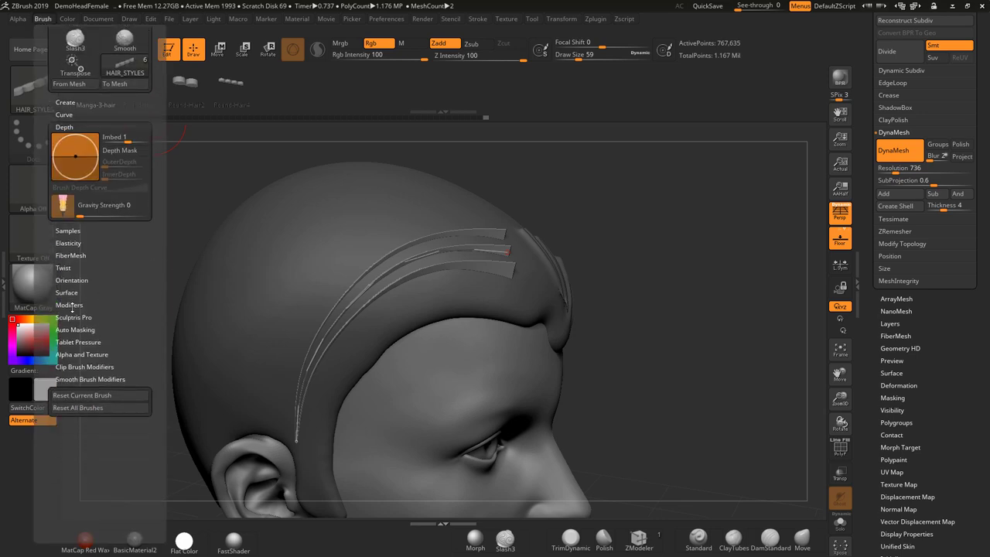
left_click(87, 303)
mouse_move(85, 286)
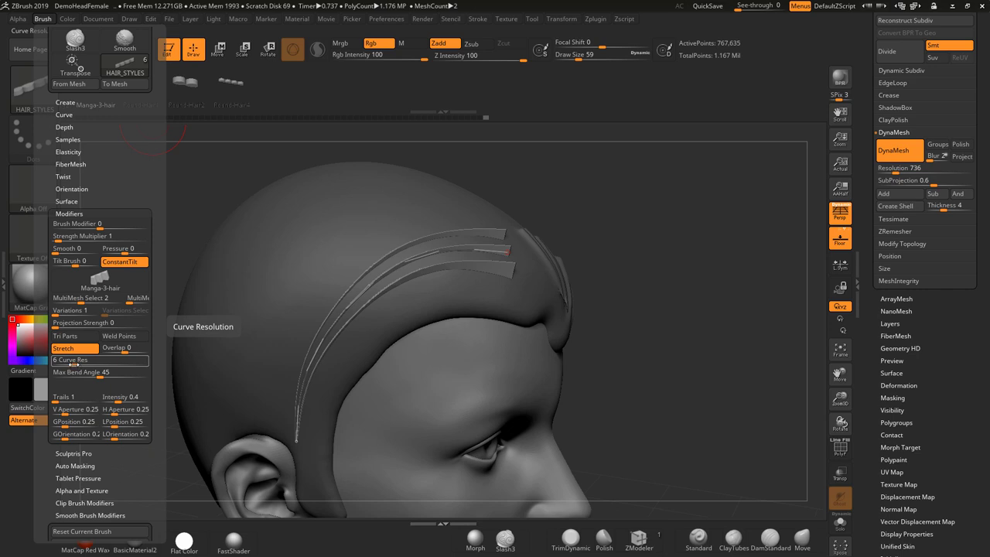
left_click_drag(73, 365, 82, 364)
left_click(370, 286)
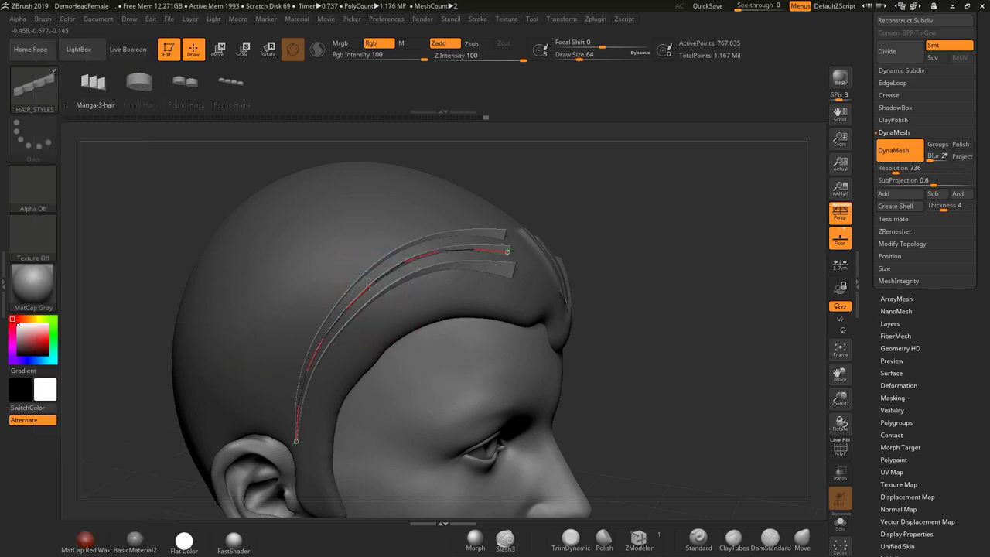
left_click(43, 18)
mouse_move(82, 399)
left_mouse_down()
mouse_move(119, 292)
mouse_move(65, 266)
left_mouse_up()
left_click(385, 276)
left_click(385, 276)
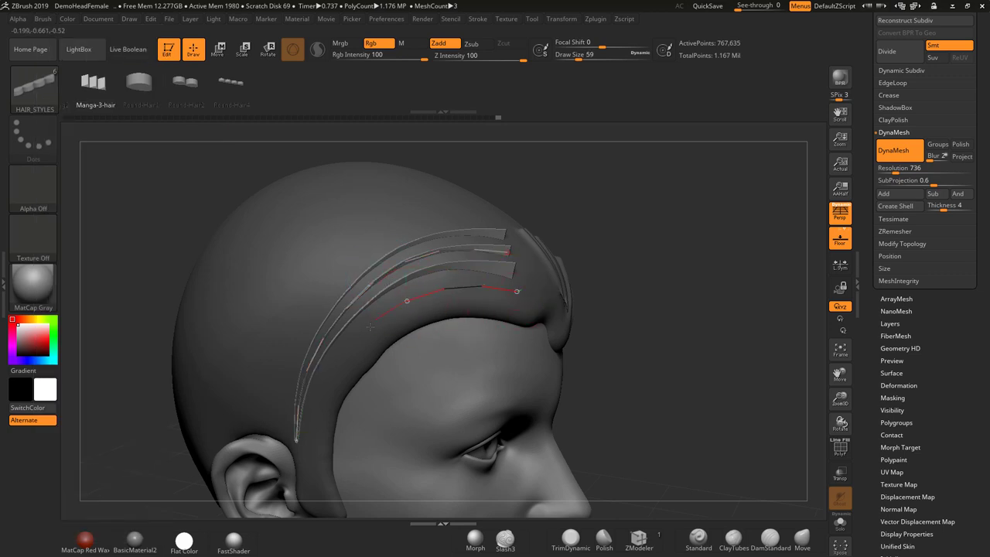
Step: Lay a second HAIR_STYLES strand below the first, following the hairline from the forehead toward the temple, undoing the failed attempt
left_click_drag(338, 402, 339, 407)
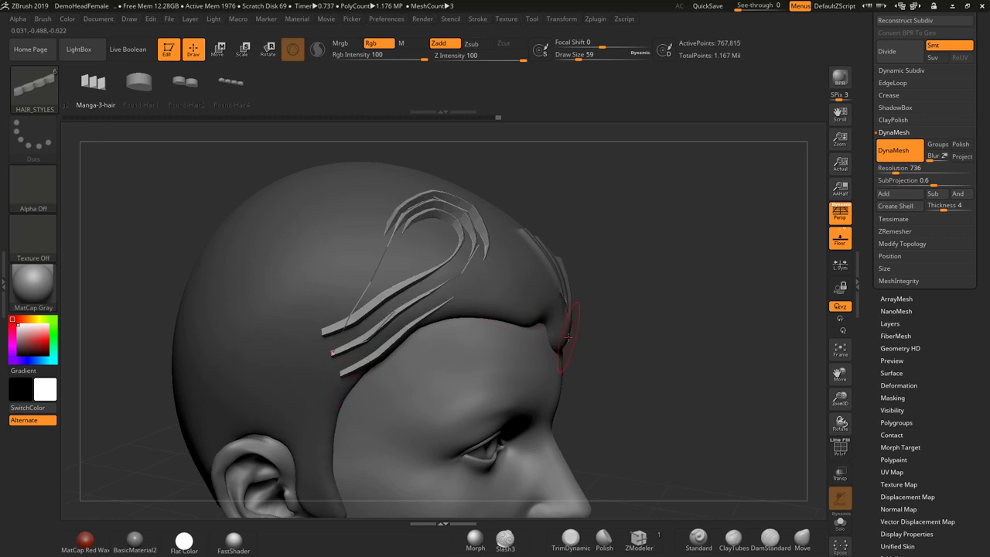
key("ctrl+z")
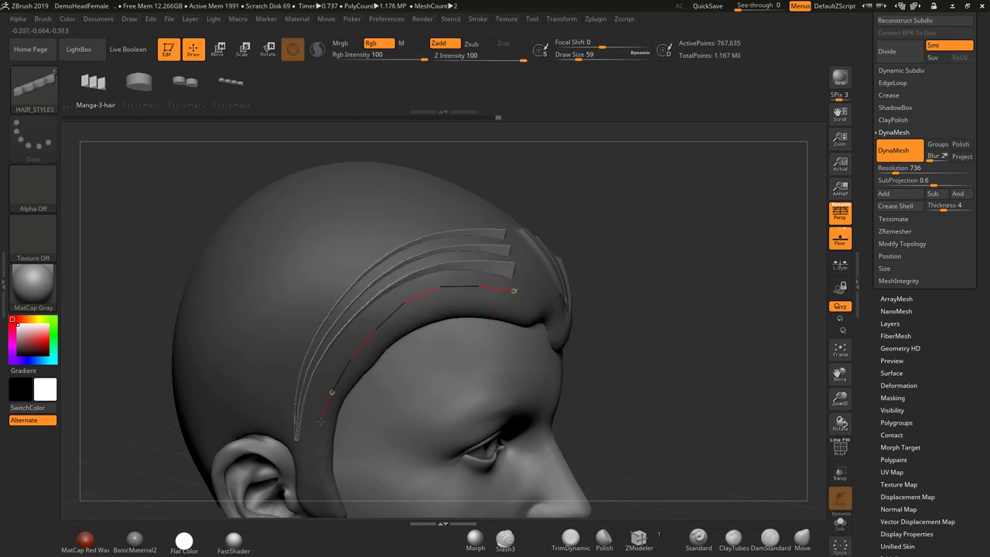
left_click_drag(321, 422, 321, 424)
mouse_move(686, 363)
left_mouse_down()
mouse_move(677, 347)
mouse_move(667, 356)
mouse_move(626, 341)
mouse_move(688, 351)
left_mouse_up()
Step: Raise the brush's Imbed depth to 29 and update the lower side strand with it
left_click(43, 19)
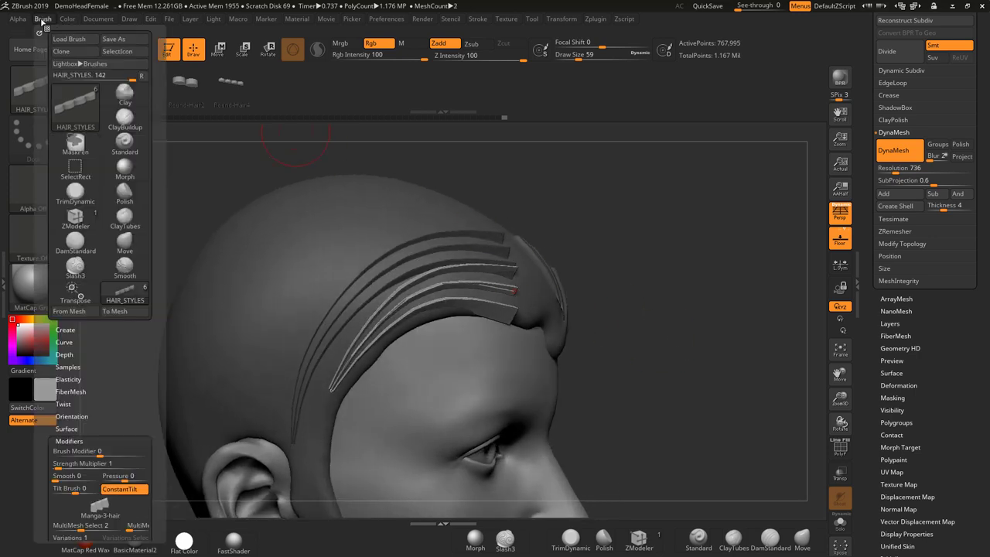
left_click(77, 353)
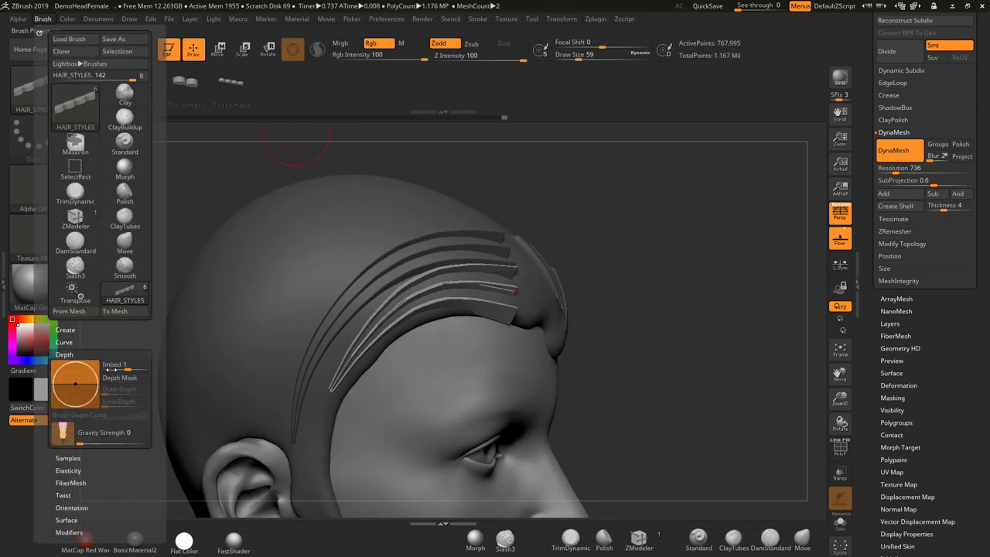
left_click_drag(124, 369, 137, 369)
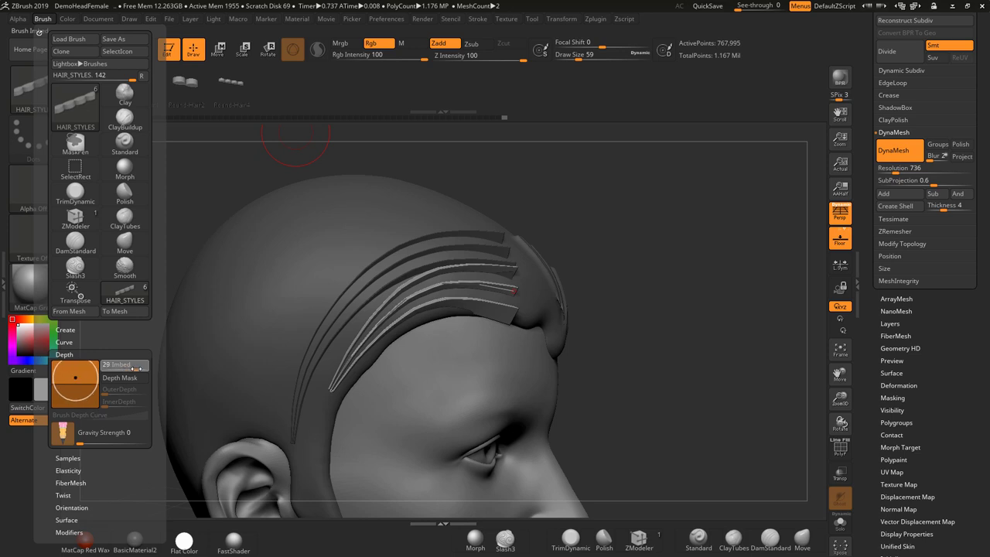
left_click(422, 293)
Step: Switch to the Move brush and nudge the raised front ends of the lower side strand
mouse_move(721, 352)
left_mouse_down("alt")
mouse_move(681, 317)
mouse_move(634, 311)
mouse_move(788, 498)
left_mouse_up("alt")
left_click(520, 248)
left_click(802, 540)
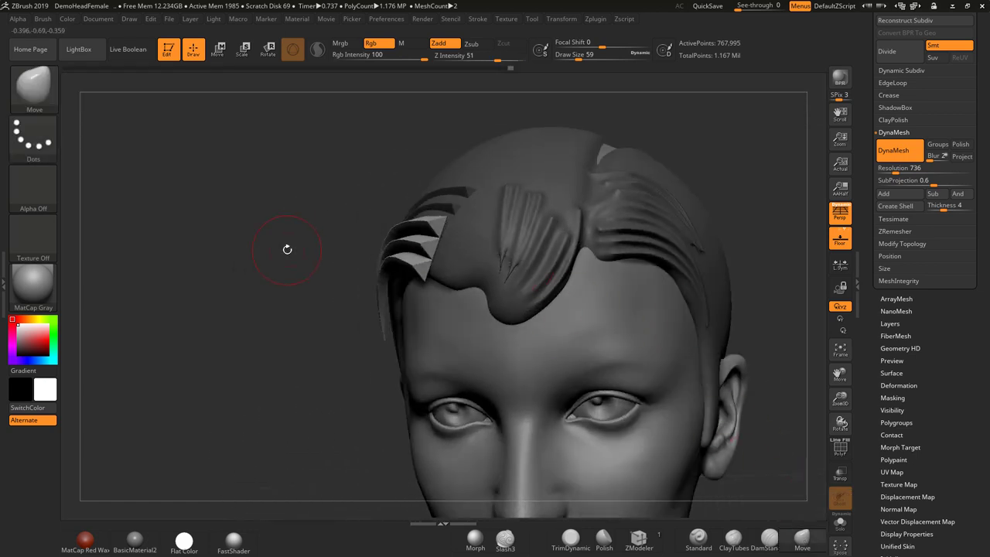
mouse_move(287, 249)
left_mouse_down()
mouse_move(424, 222)
mouse_move(471, 228)
mouse_move(451, 248)
mouse_move(467, 253)
left_mouse_up()
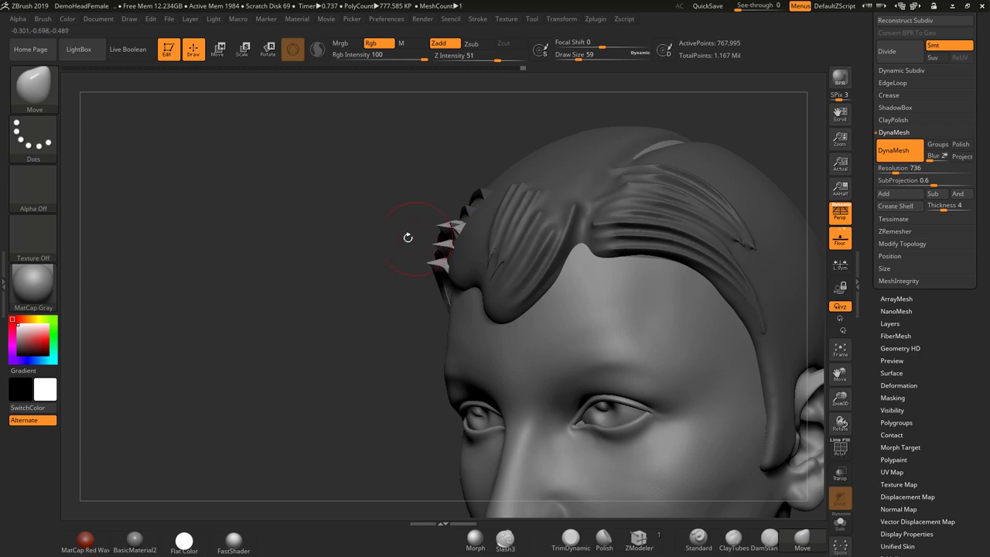
left_click_drag(408, 237, 561, 244)
left_click_drag(437, 225, 440, 220)
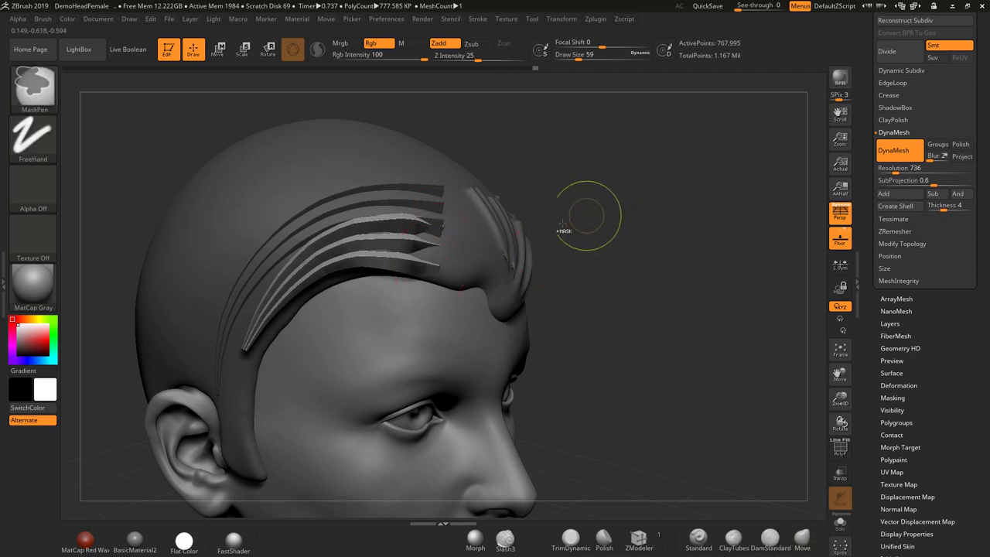
Step: Enlarge the Move brush to draw size 172 and pull the lower strand's tapered tips back from the hairline at the temple
mouse_move(590, 263)
left_mouse_down("alt")
mouse_move(669, 260)
mouse_move(632, 246)
mouse_move(703, 260)
left_mouse_up("alt")
key("s")
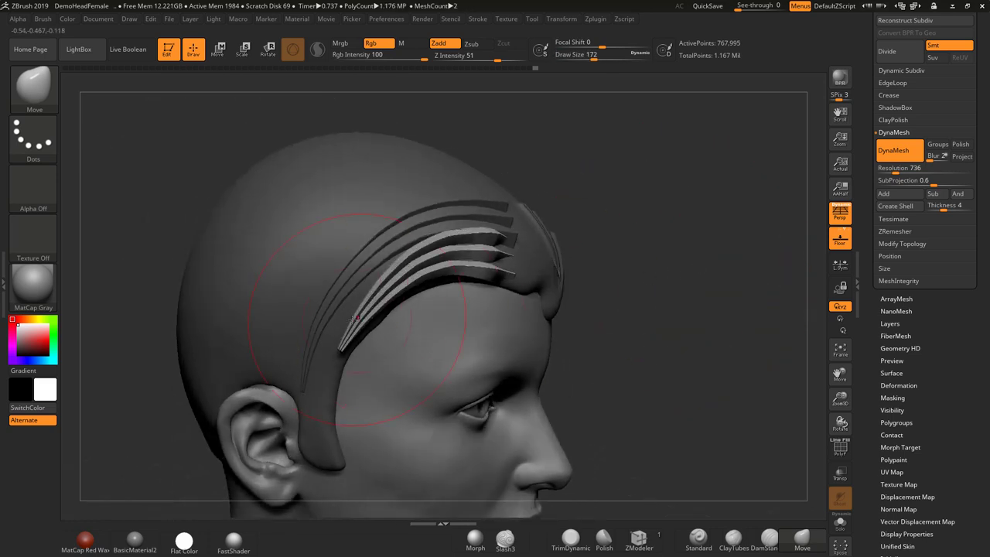
left_click_drag(357, 330, 320, 329)
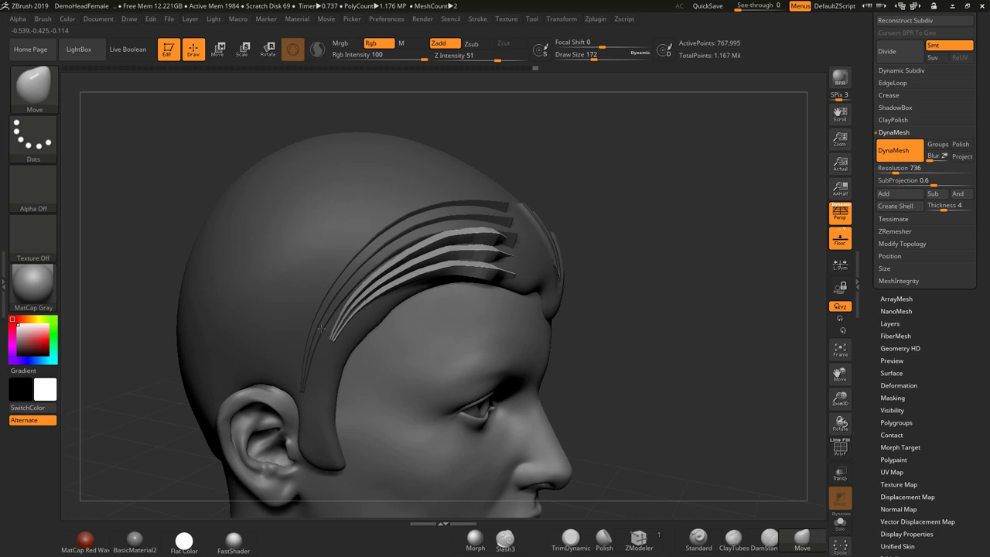
left_click_drag(436, 271, 424, 269)
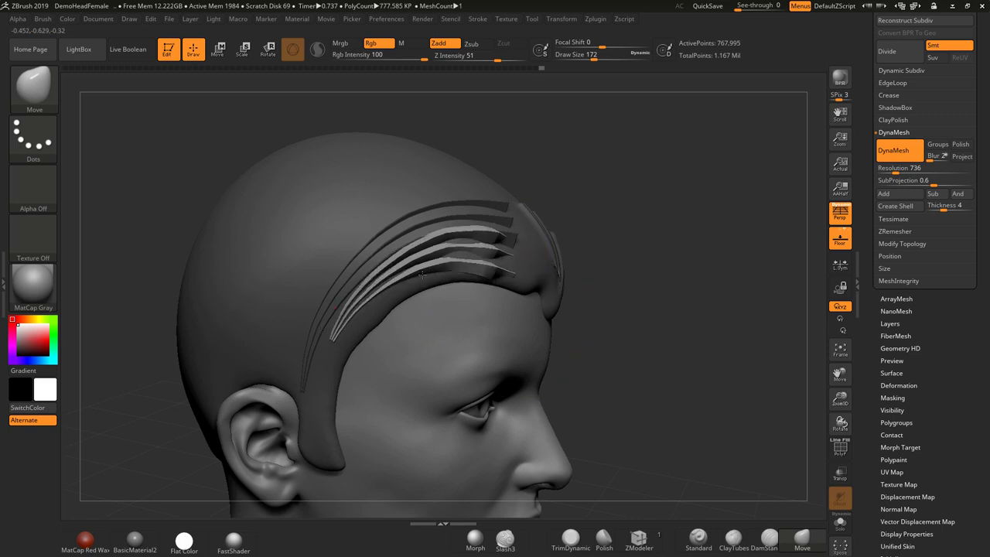
Step: Reduce the Move brush to draw size 101 and reshape the front section of the lower side strand
mouse_move(614, 231)
left_mouse_down()
mouse_move(610, 188)
mouse_move(598, 204)
left_mouse_up()
key("space")
left_click_drag(466, 275, 449, 277)
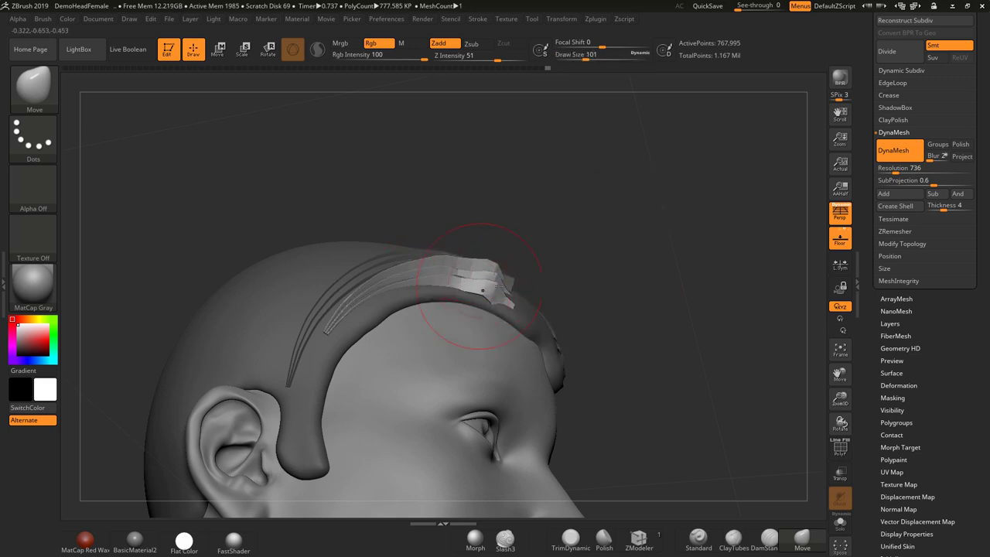
Step: Fuse the side strands into the hair shell with DynaMesh and smooth their surfaces from the forehead to the temple
mouse_move(621, 231)
left_mouse_down("ctrl")
mouse_move(643, 291)
mouse_move(646, 247)
mouse_move(612, 307)
left_mouse_up("ctrl")
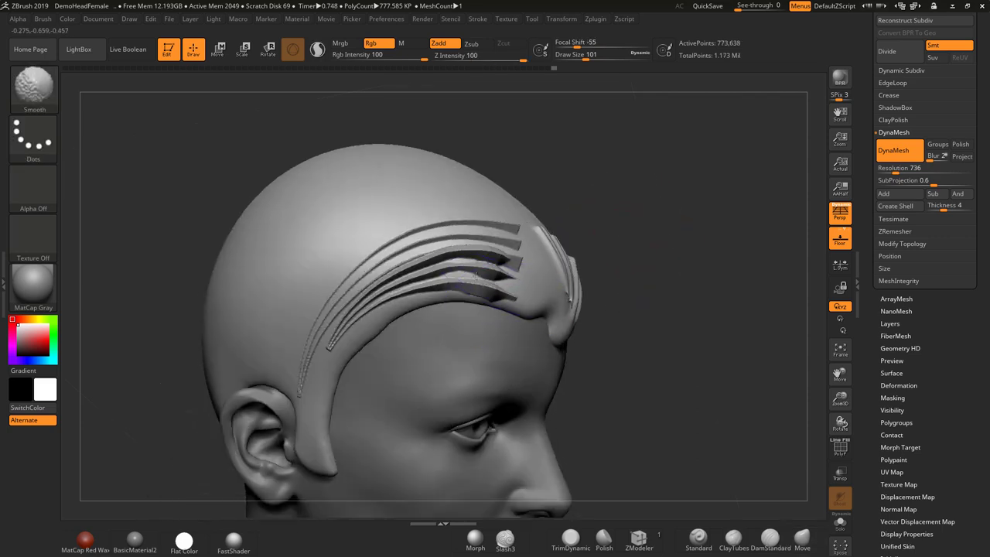
mouse_move(476, 275)
left_mouse_down("shift")
mouse_move(392, 287)
mouse_move(334, 339)
left_mouse_up("shift")
left_click_drag(522, 256, 431, 268, "shift")
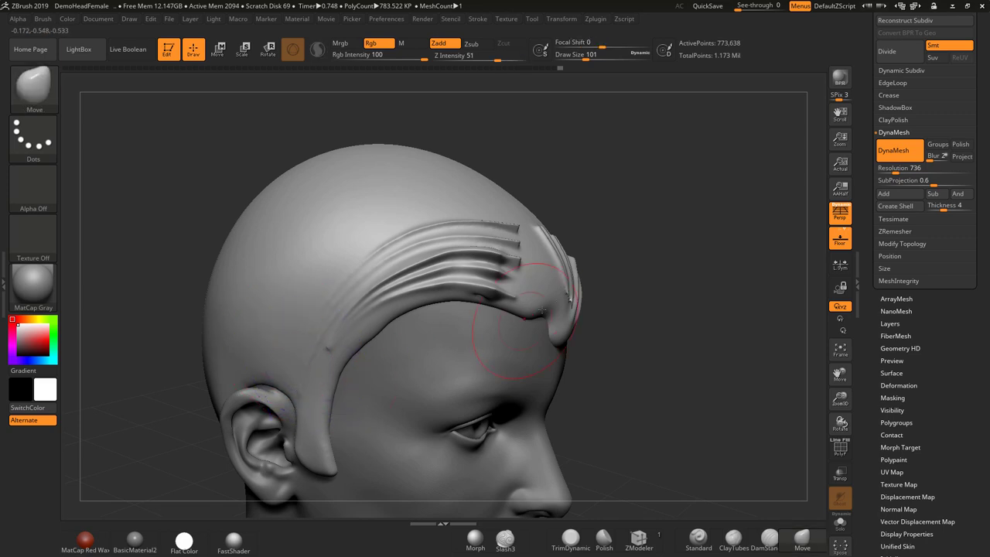
Step: Lay a Round-Hair1 strand of the HAIR_STYLES brush at draw size 62 above the fused side strands, from forehead to above the ear
left_click_drag(586, 239, 618, 217)
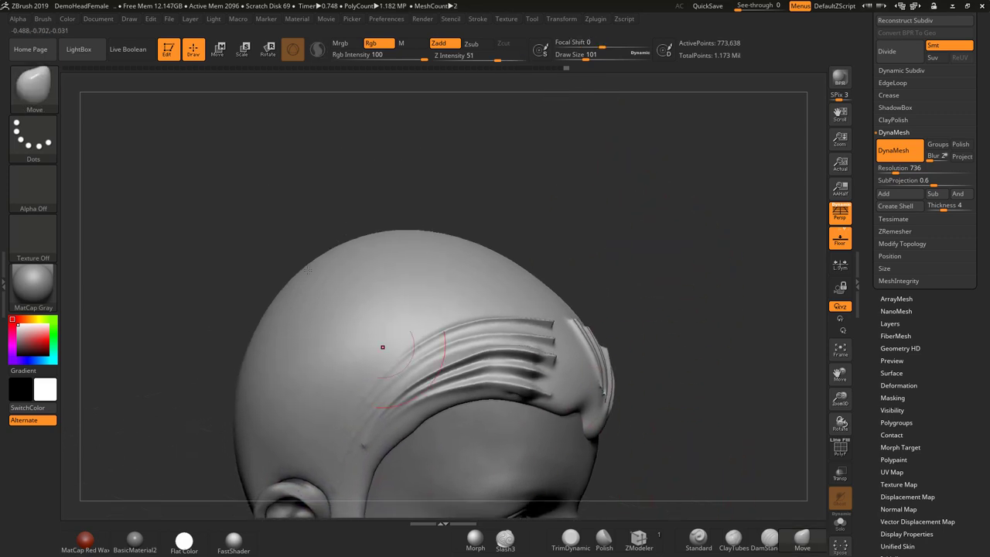
key("b")
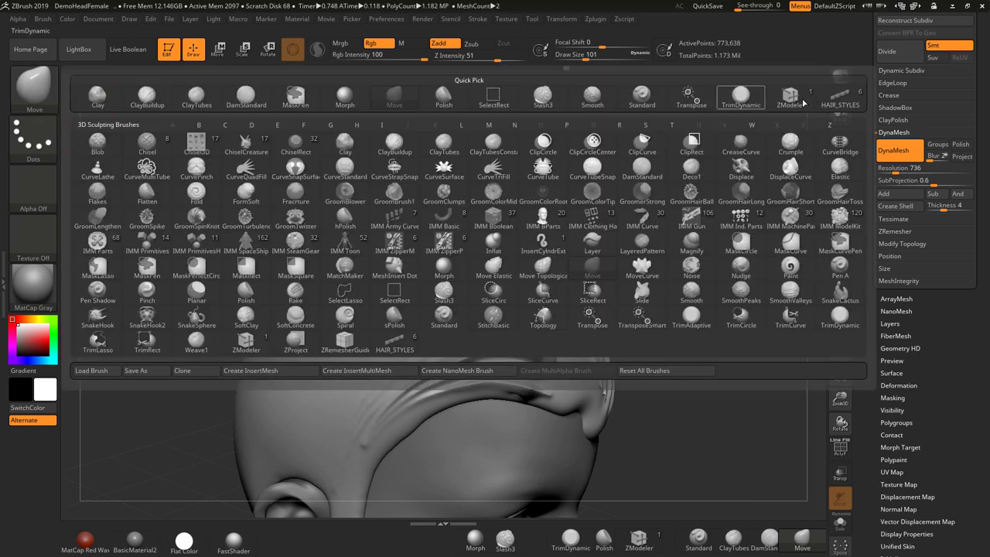
left_click(839, 95)
left_click(219, 86)
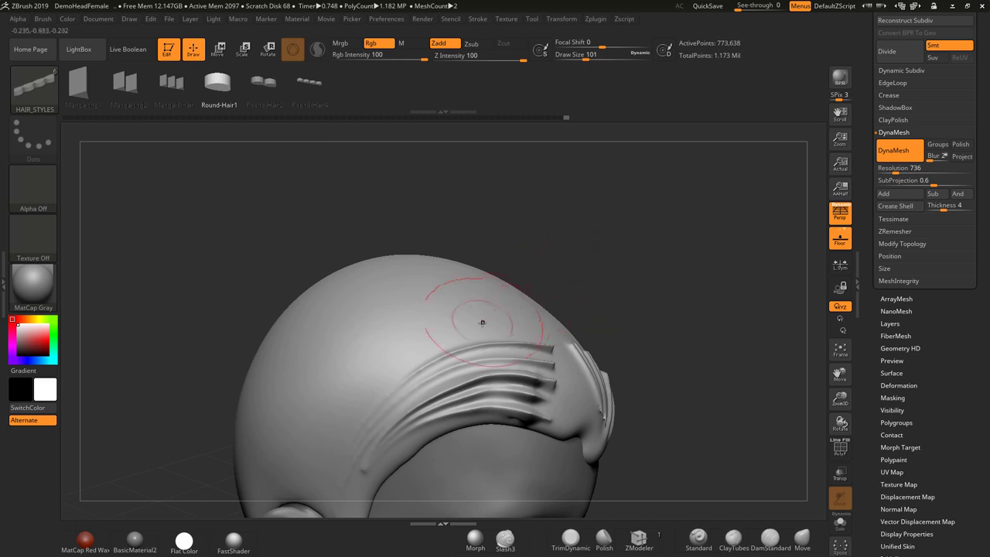
mouse_move(684, 290)
left_mouse_down("alt")
mouse_move(591, 338)
mouse_move(617, 278)
left_mouse_up("alt")
key("space")
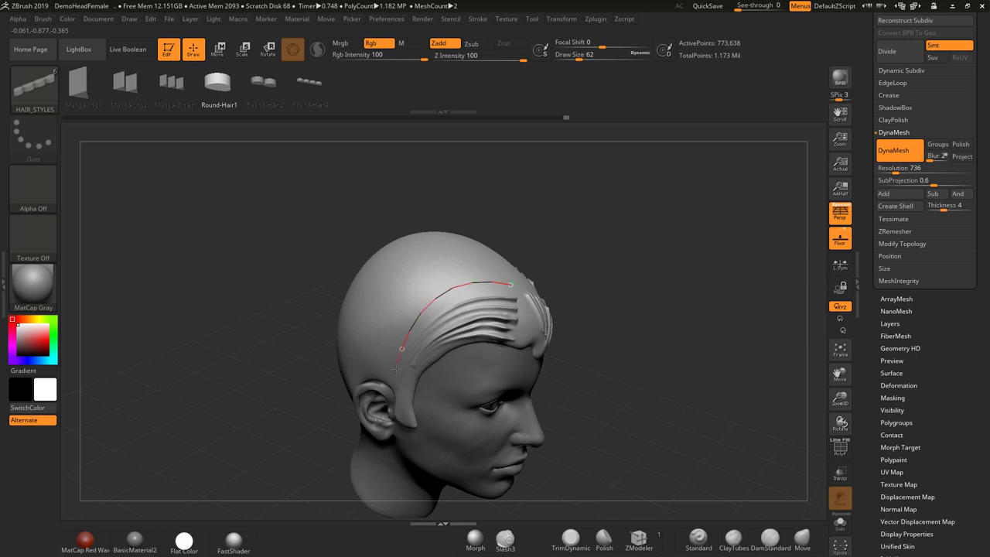
left_click_drag(396, 369, 396, 367)
mouse_move(616, 280)
left_mouse_down()
mouse_move(601, 298)
mouse_move(613, 295)
left_mouse_up()
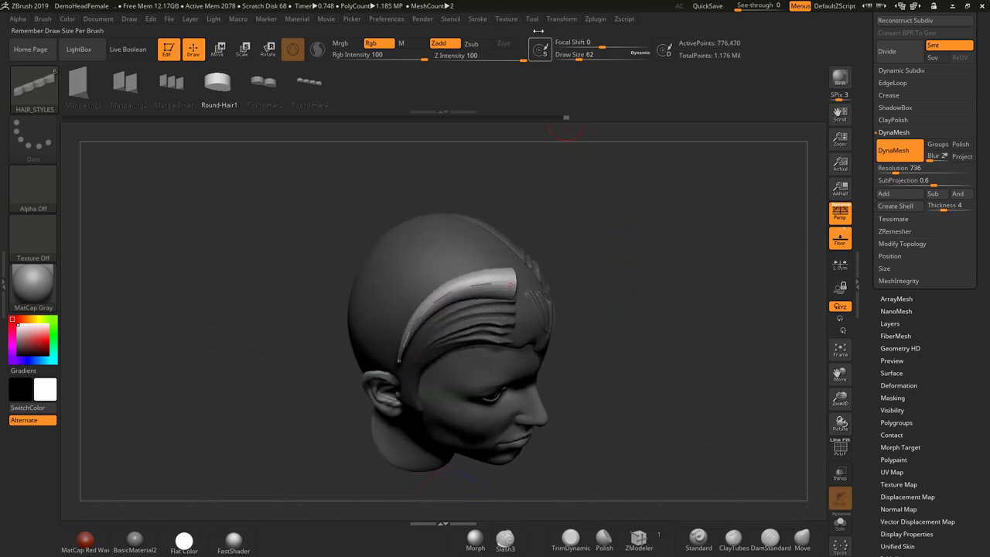
Step: Lower the start of the Size curve falloff to about .414 and apply it to the new strand
left_click(478, 18)
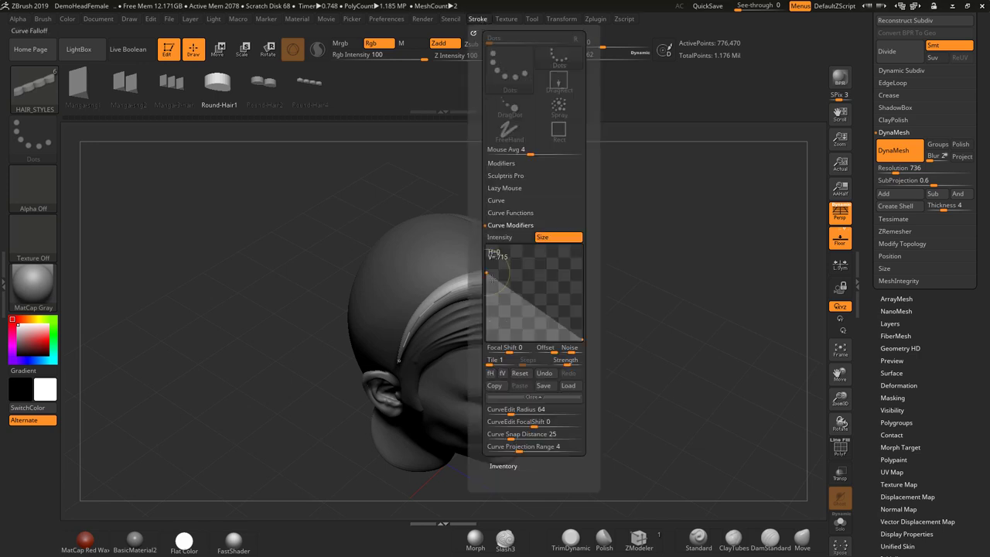
left_click_drag(487, 272, 486, 301)
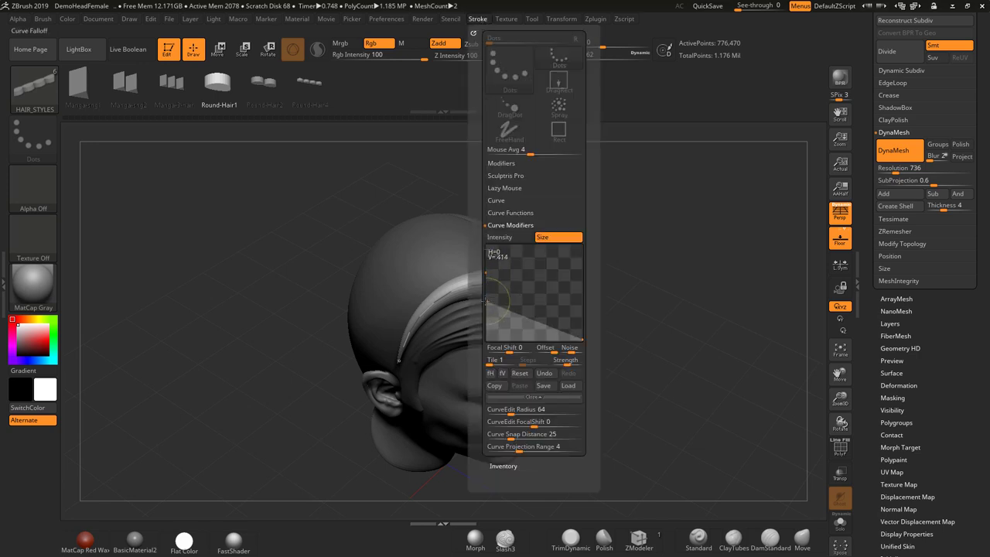
left_click(439, 288)
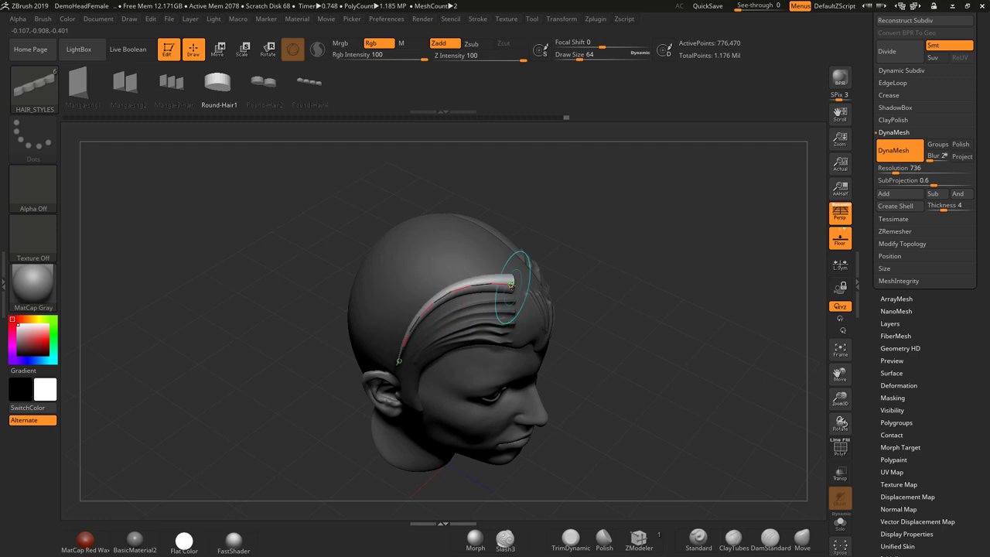
Step: Lower the start of the Size falloff further and thin the strand with draw size 44
left_click(478, 19)
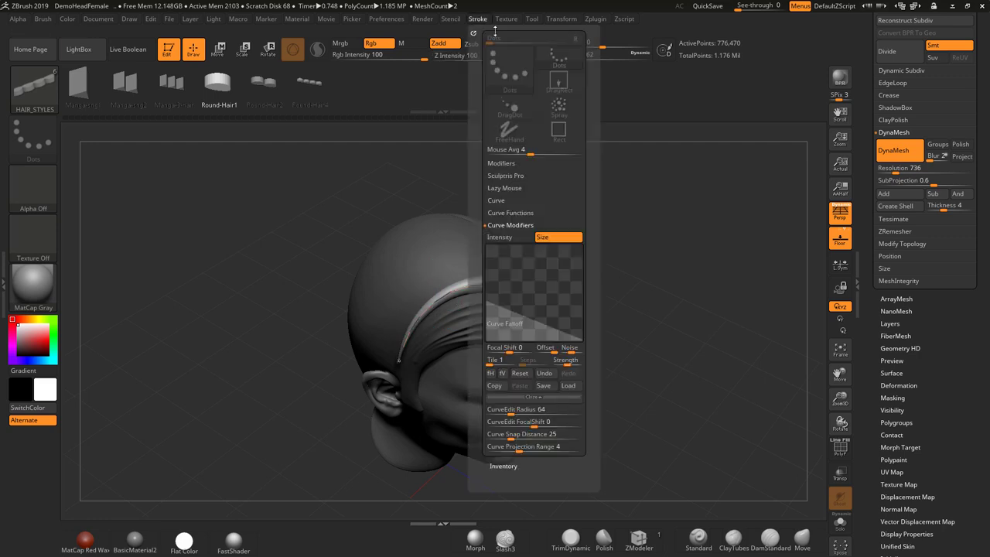
left_click_drag(487, 301, 486, 315)
left_click(451, 289)
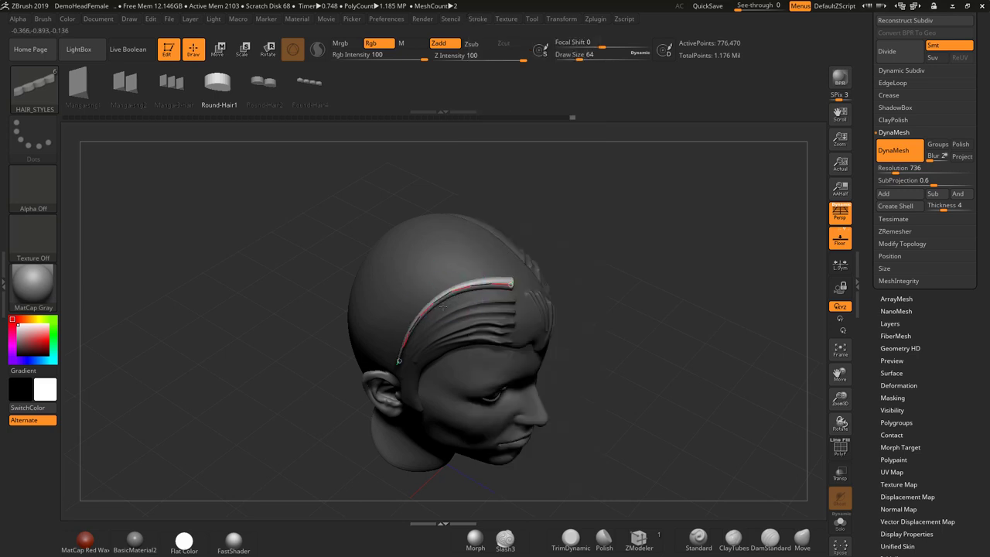
key("space")
left_click(505, 267)
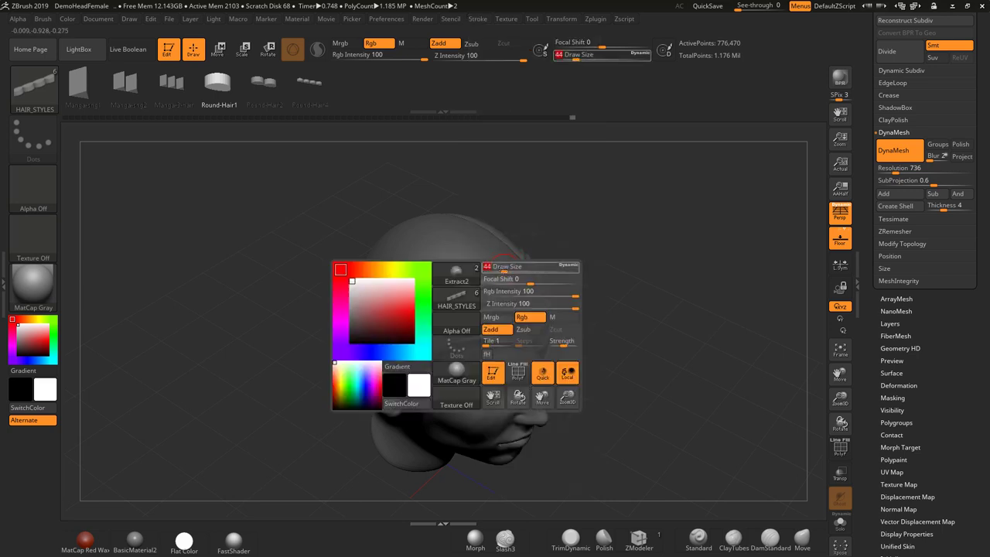
left_click(489, 284)
Step: Lay a second thin Round-Hair1 strand directly below the previous one, from the forehead down to the temple
left_click_drag(613, 239, 610, 213)
left_click_drag(611, 247, 620, 244)
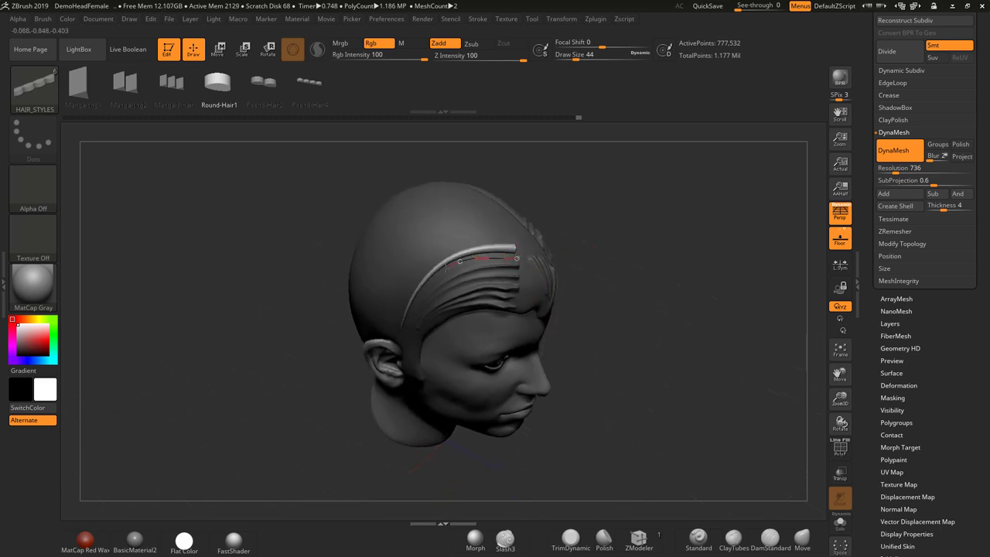
left_click_drag(408, 313, 403, 329)
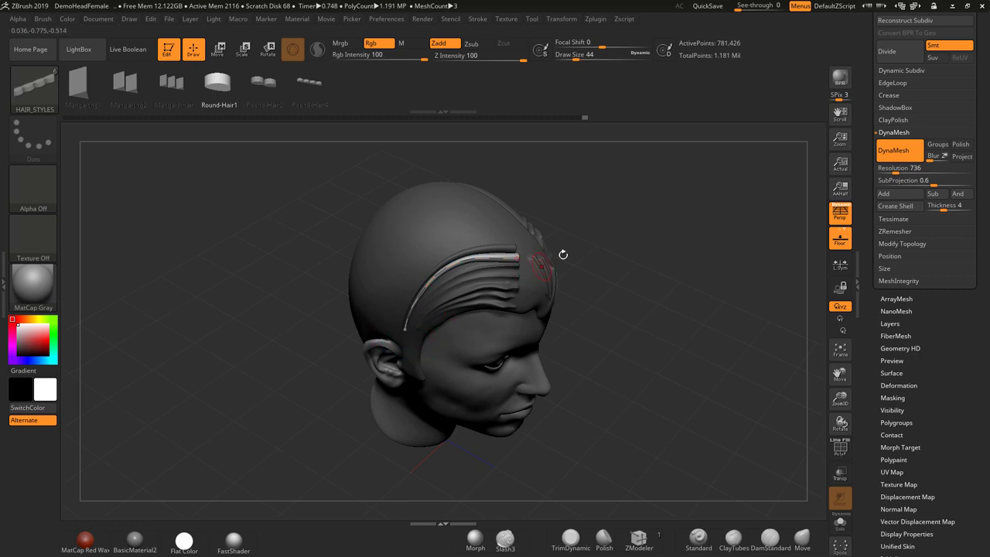
left_click_drag(601, 239, 603, 300)
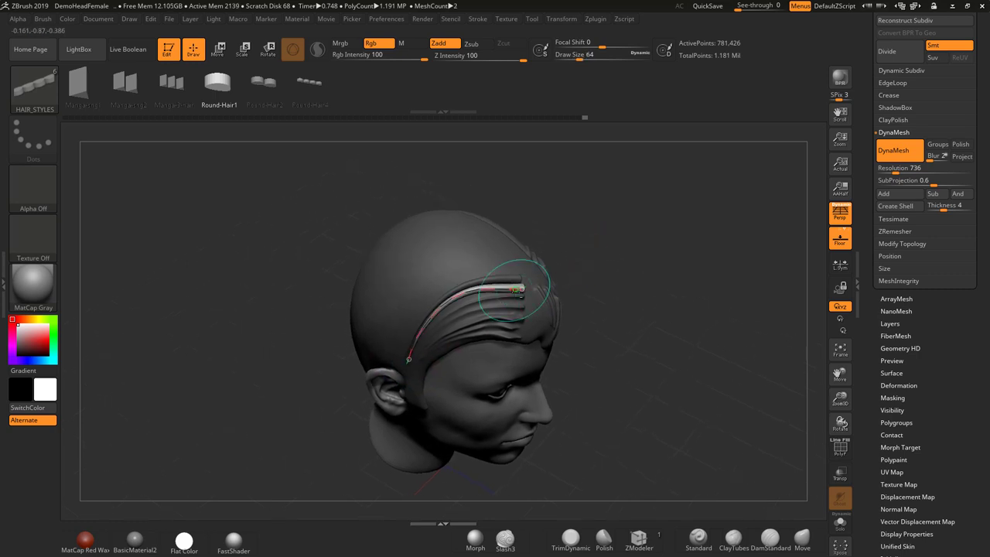
left_click_drag(606, 263, 620, 276)
Step: Lay a Round-Hair2 double strand above the existing side strands, sweeping back from the forehead
left_click(268, 85)
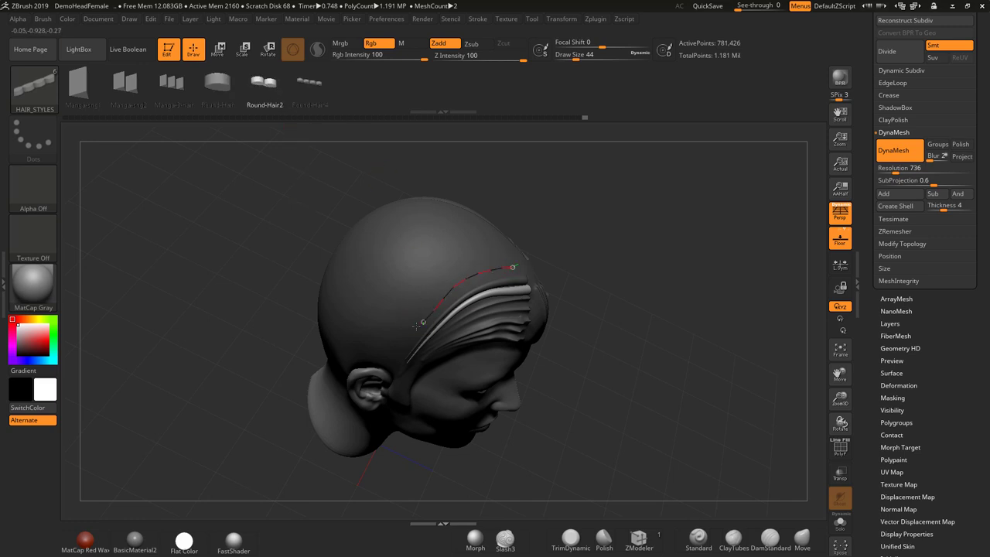
left_click_drag(381, 335, 381, 338)
mouse_move(593, 255)
left_mouse_down()
mouse_move(574, 237)
mouse_move(595, 243)
mouse_move(585, 217)
mouse_move(558, 213)
left_mouse_up()
Step: Lay a long Round-Hair2 double strand along the hairline, from the forehead over the ear and past the back of the head
left_click_drag(619, 242, 597, 179, "alt")
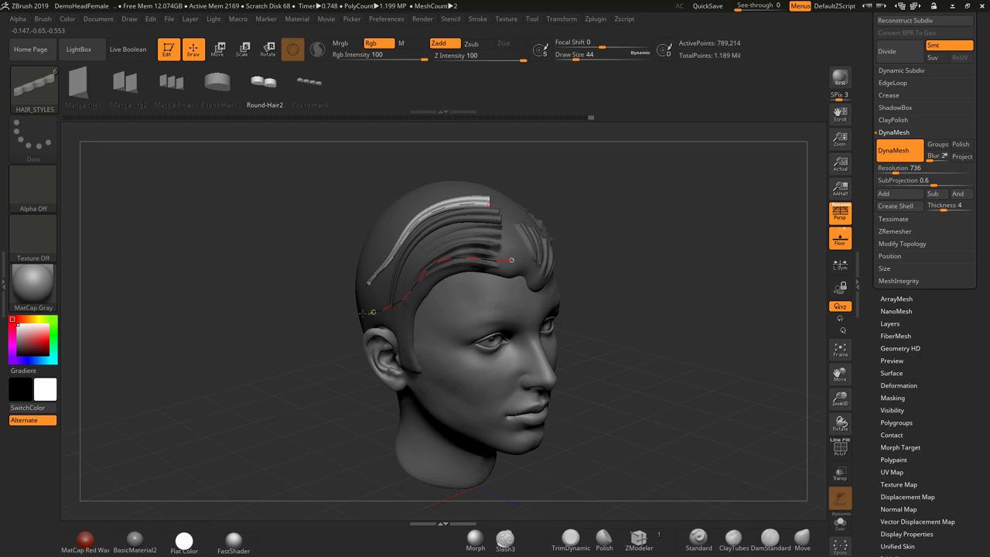
left_click_drag(309, 284, 312, 294)
left_click_drag(642, 232, 645, 288)
left_click_drag(608, 259, 624, 297, "alt")
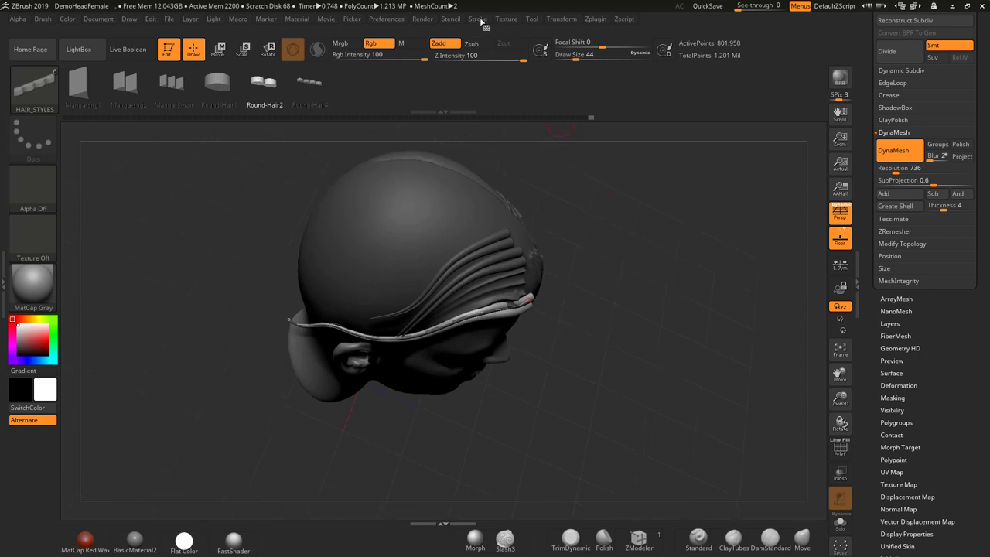
Step: Enable Elastic editing in the stroke's curve settings
left_click(477, 19)
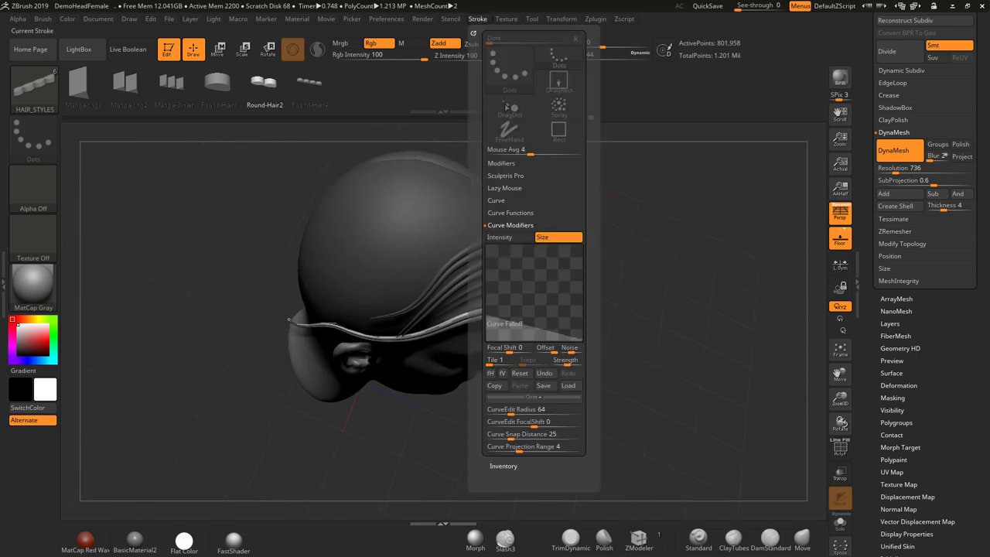
left_click(499, 201)
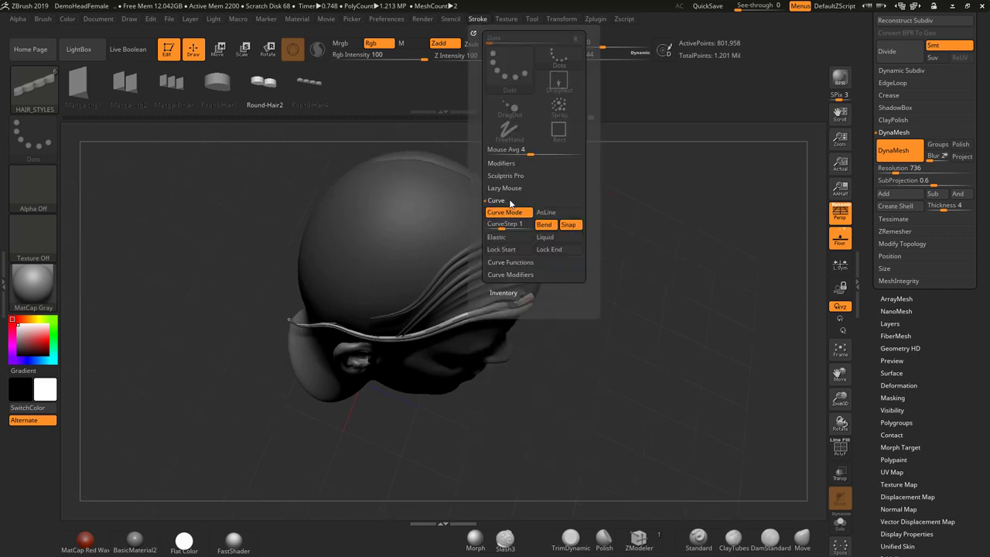
left_click(513, 241)
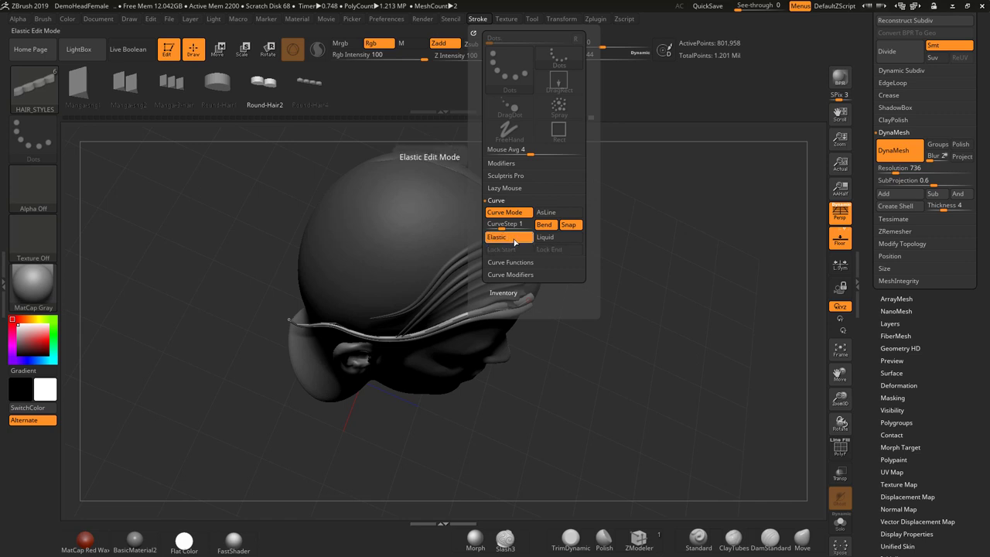
Step: Try to thicken the hairline double strand by applying a larger draw size to its curve
key("space")
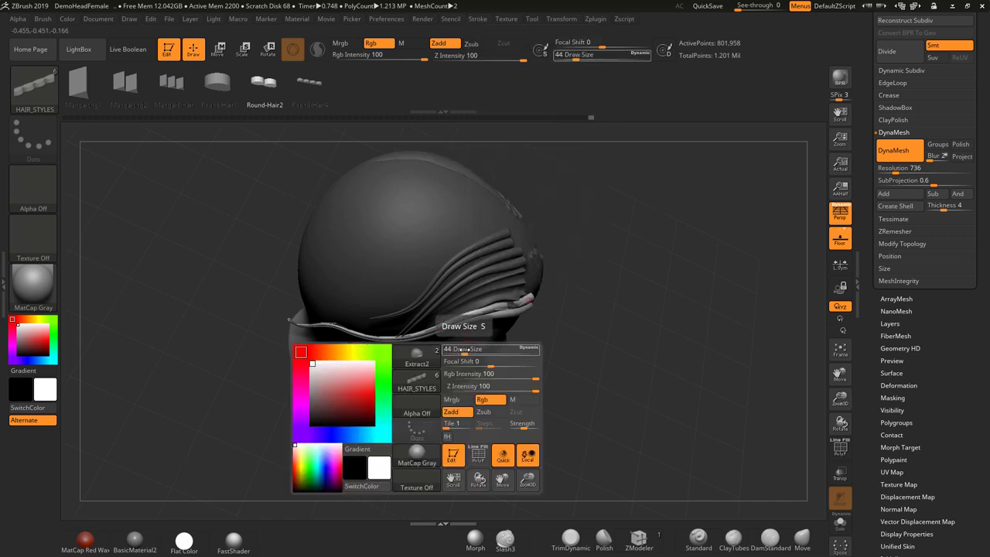
left_click_drag(464, 349, 479, 349)
left_click(445, 329)
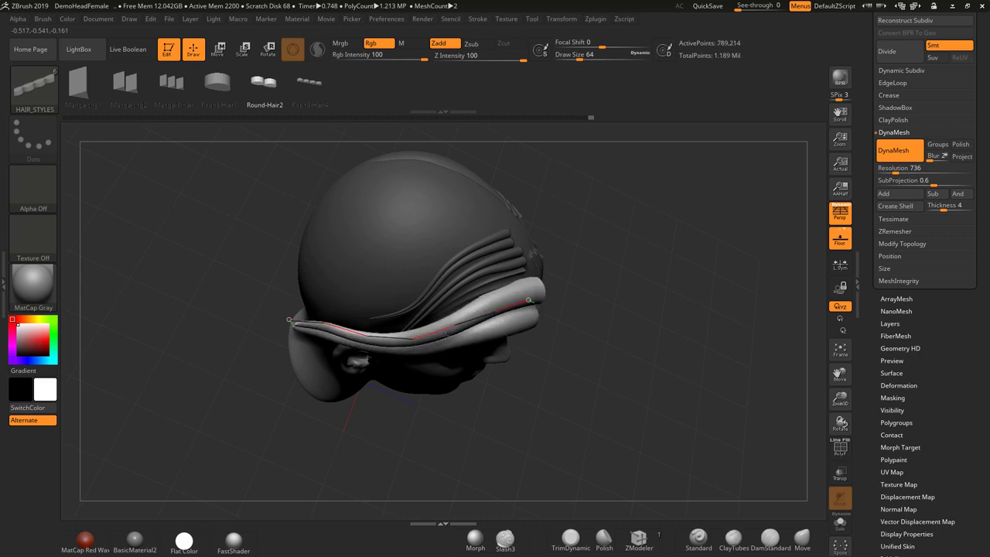
left_click(445, 336)
key("space")
left_click_drag(447, 319, 455, 319)
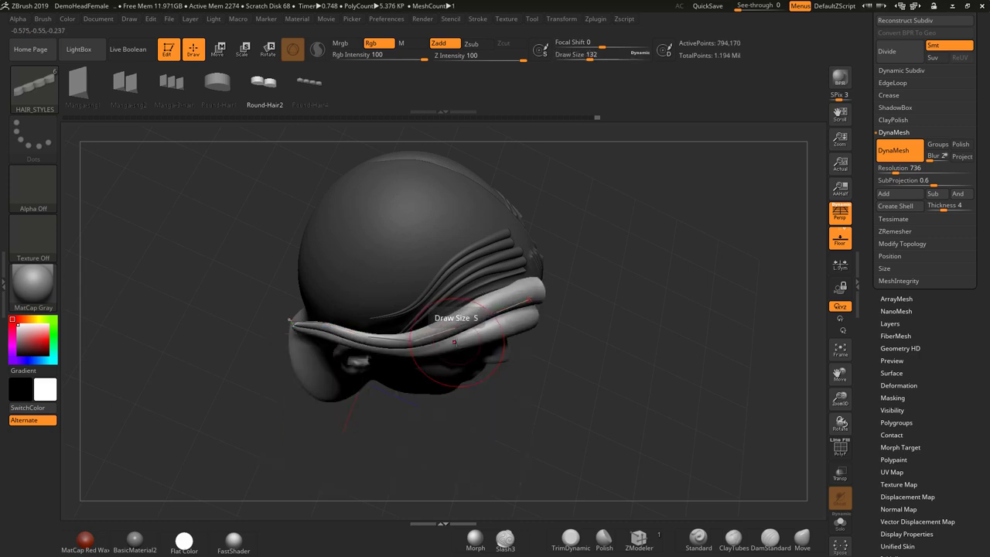
Step: Set the draw size to 49 and update the hairline double strand with it
key("space")
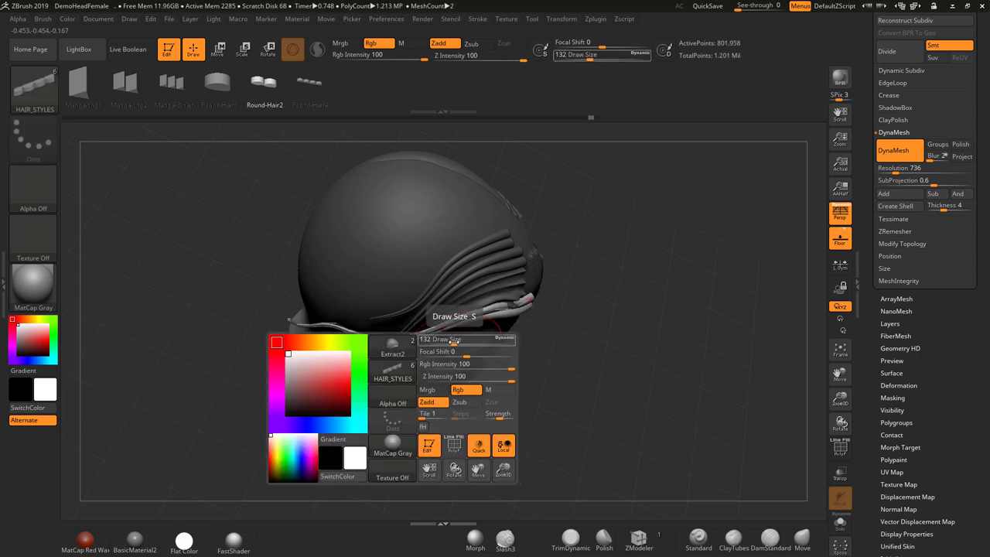
left_click_drag(441, 342, 442, 341)
left_click(447, 331)
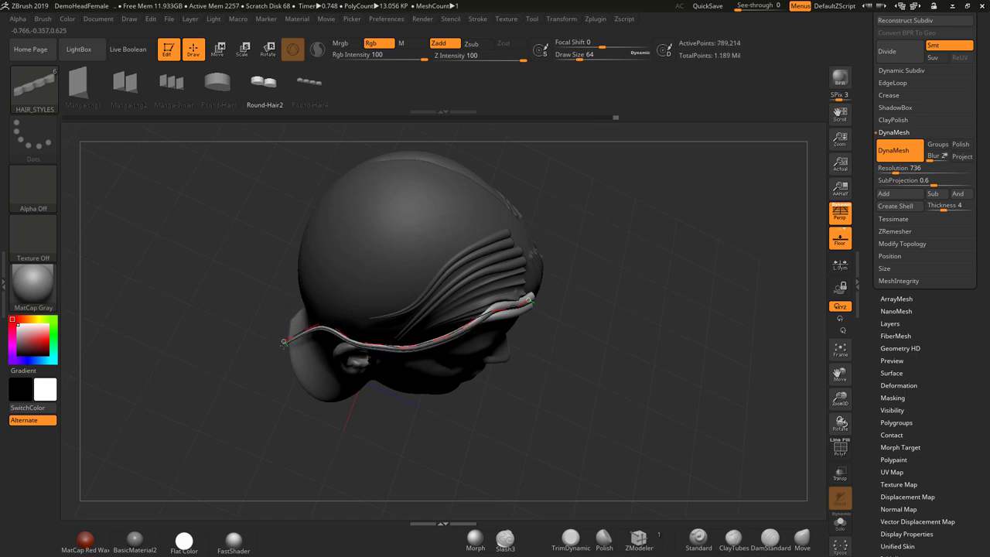
Step: Reshape the hairline double strand above the forehead and temple by pulling its curve in Elastic mode
left_click_drag(560, 310, 617, 280)
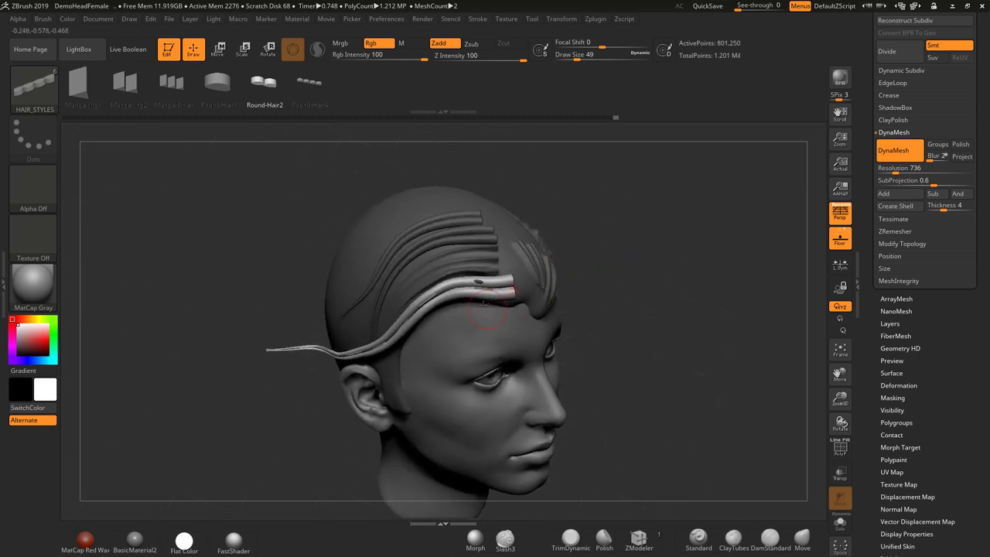
mouse_move(470, 289)
left_mouse_down()
mouse_move(475, 326)
mouse_move(468, 294)
left_mouse_up()
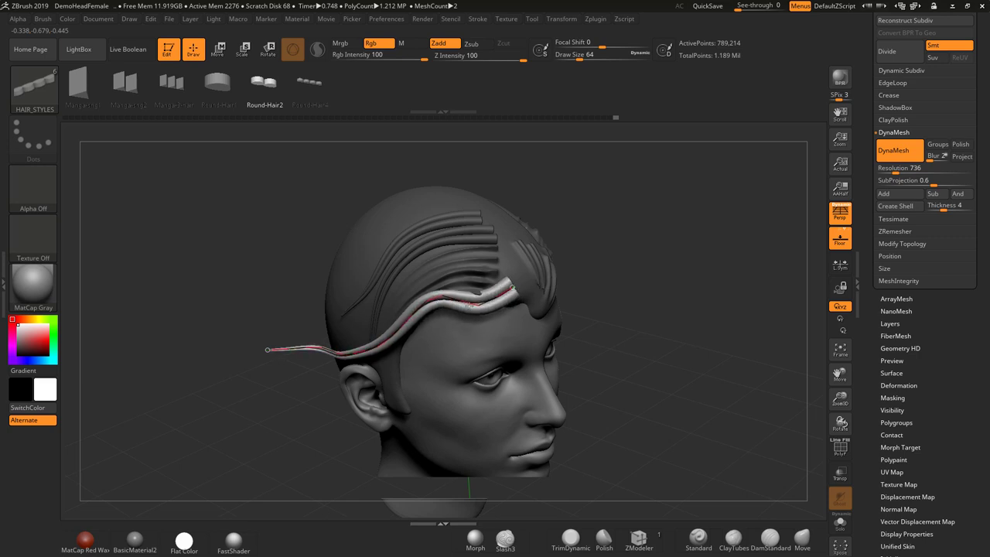
left_click_drag(599, 261, 685, 291)
mouse_move(472, 298)
left_mouse_down()
mouse_move(474, 291)
mouse_move(445, 301)
left_mouse_up()
left_click_drag(572, 270, 563, 225)
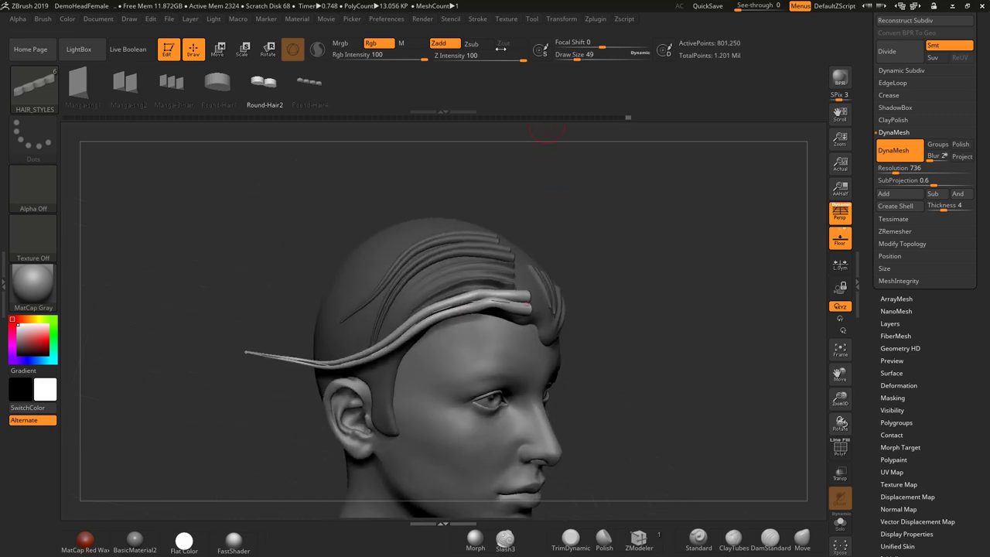
Step: Switch the curve editing to Liquid and adjust the middle and front of the hairline strand
left_click(478, 20)
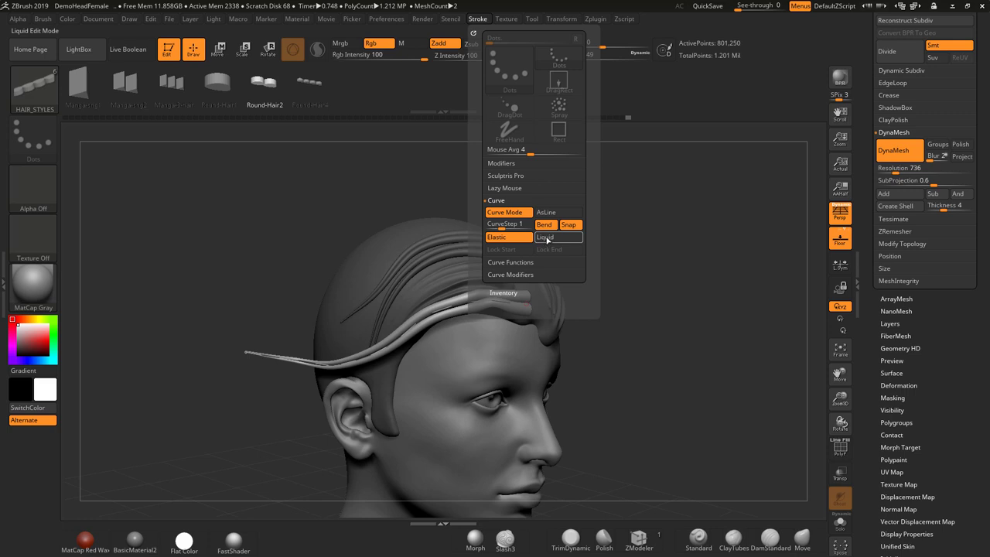
left_click(547, 239)
left_click_drag(442, 310, 441, 310)
left_click_drag(481, 302, 475, 300)
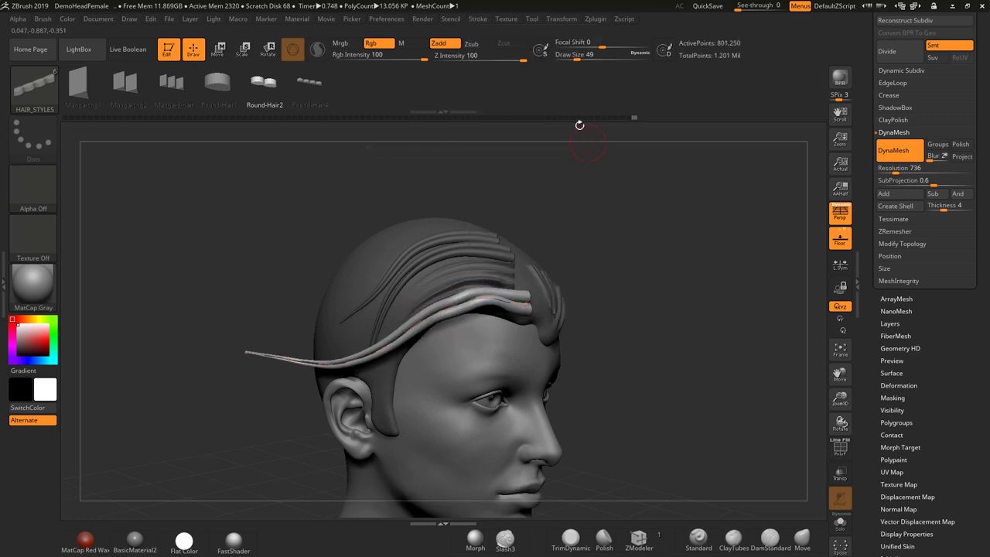
Step: Turn off Liquid, enable Lock Start, and pull the hairline strand's middle and tapered end downward
left_click(485, 21)
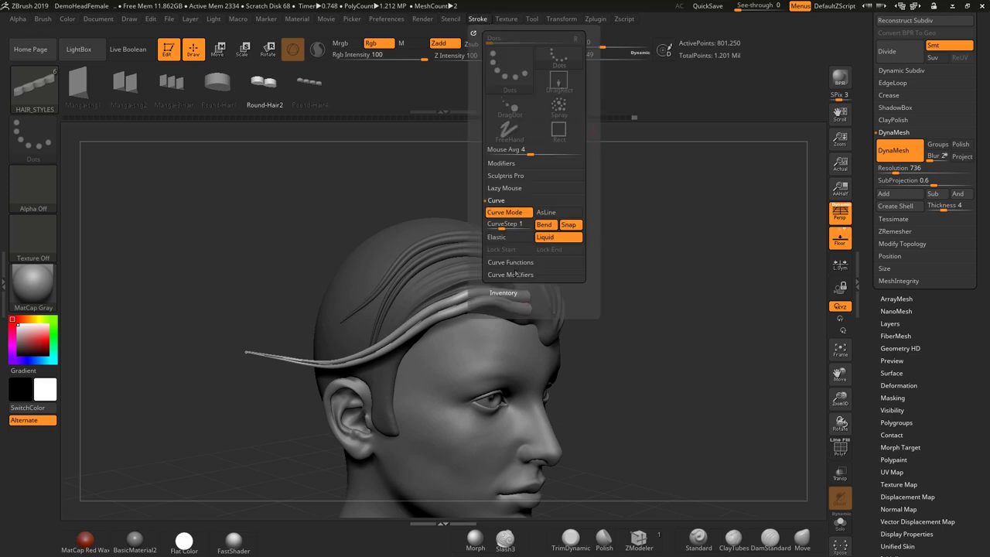
left_click(546, 241)
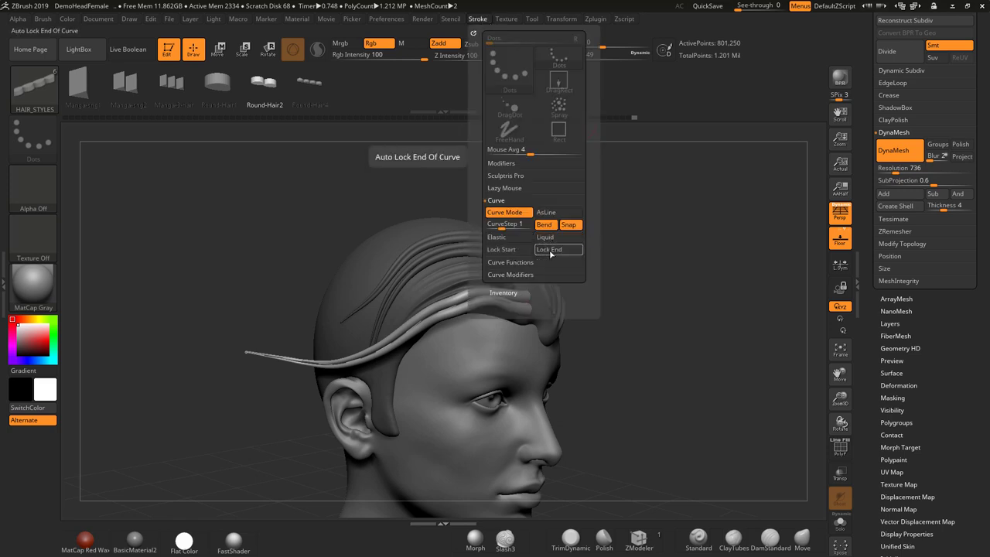
left_click(510, 249)
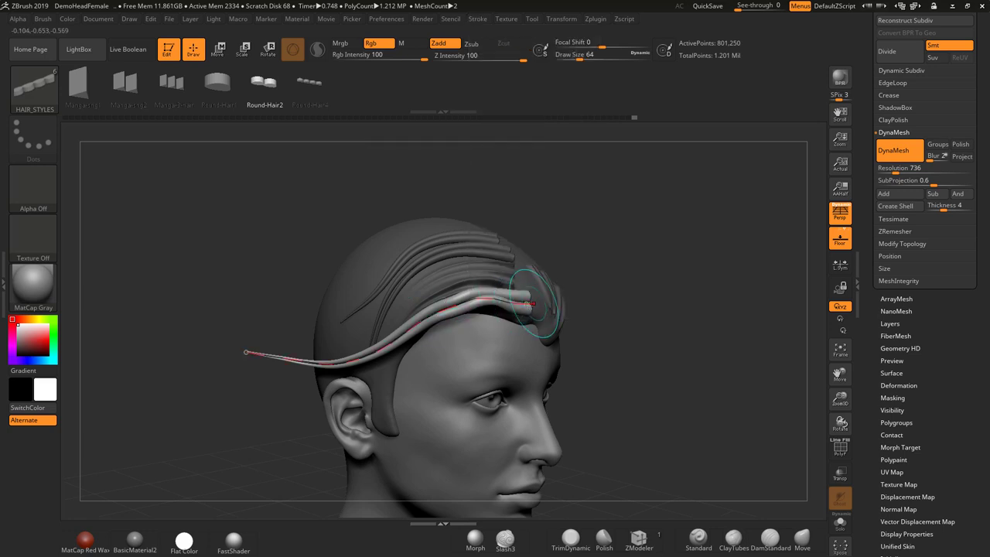
left_click_drag(458, 303, 427, 425)
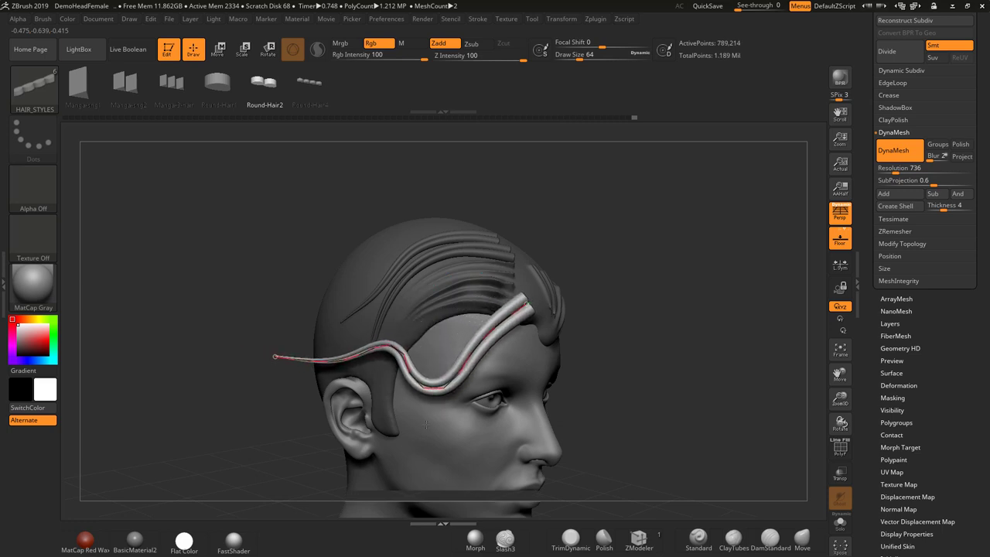
mouse_move(277, 358)
left_mouse_down()
mouse_move(263, 375)
mouse_move(263, 421)
mouse_move(314, 455)
mouse_move(249, 447)
left_mouse_up()
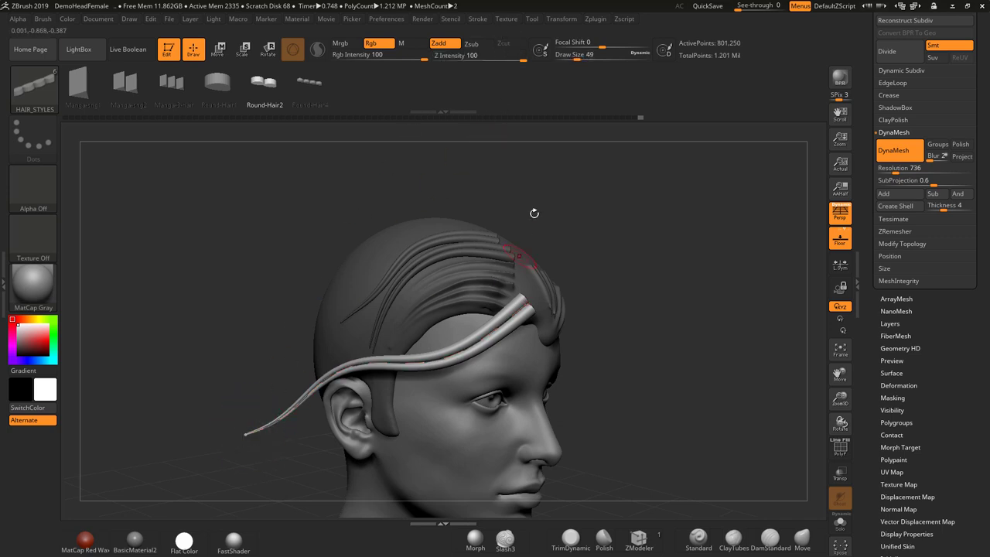
Step: Enable Lock End alongside Lock Start and pull the middle of the hairline double strand between its fixed ends
left_click(476, 19)
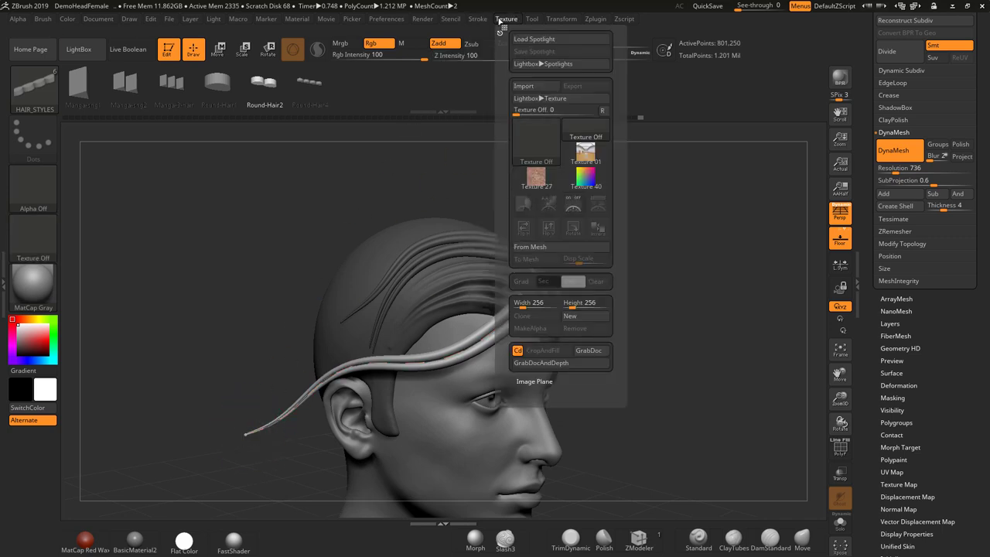
left_click(481, 21)
left_click(481, 21)
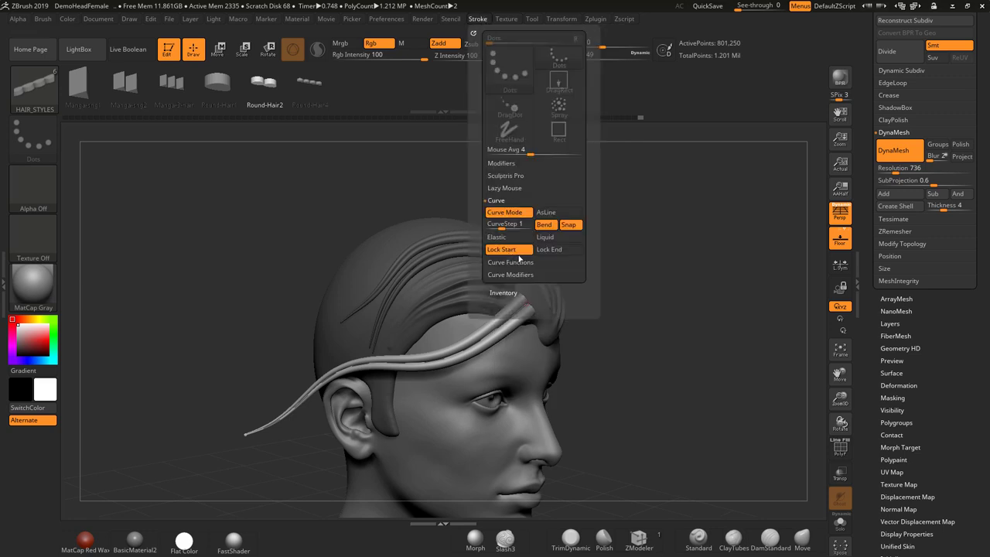
left_click(552, 252)
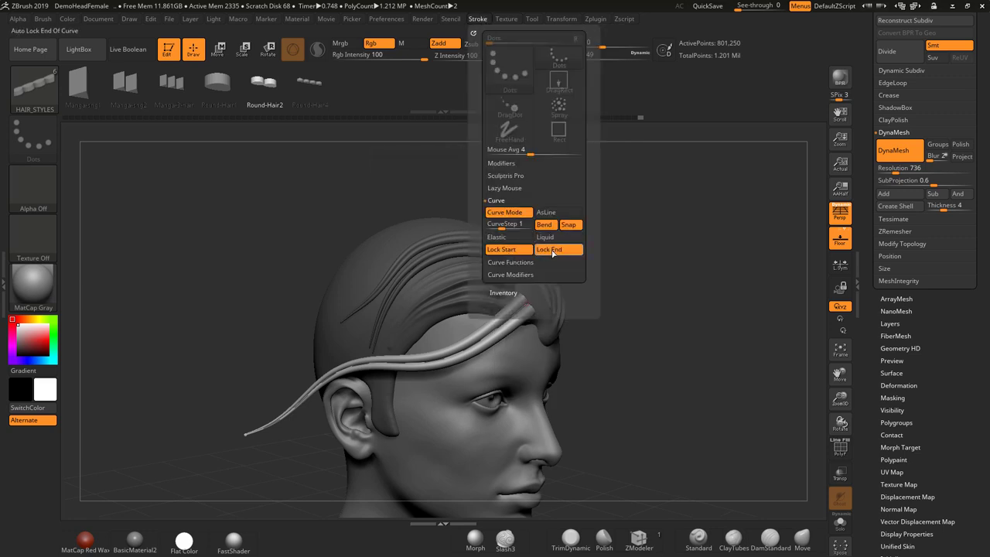
mouse_move(443, 357)
left_mouse_down()
mouse_move(457, 399)
mouse_move(447, 383)
mouse_move(445, 399)
mouse_move(469, 374)
left_mouse_up()
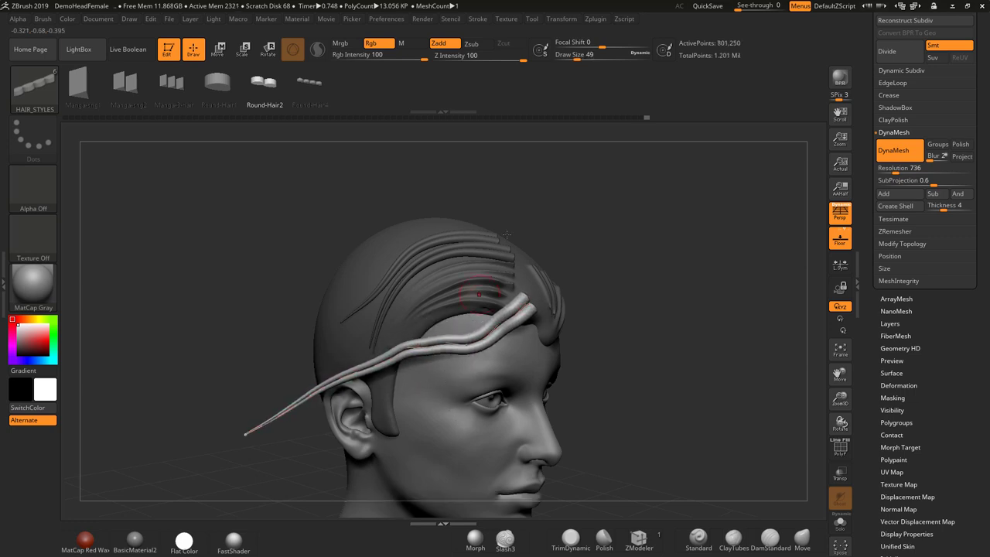
Step: Turn off Lock Start and pull the front end of the hairline strand down beside the nose
mouse_move(480, 22)
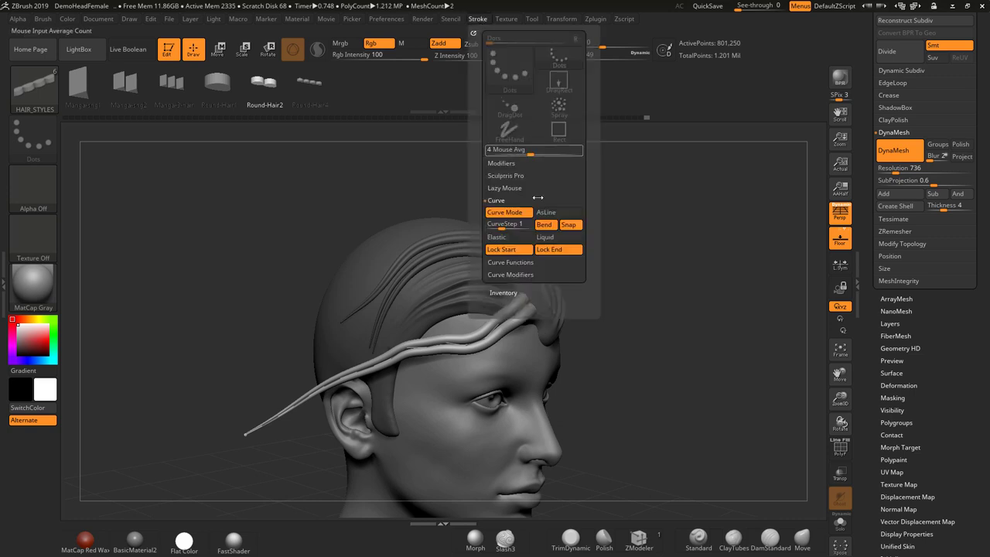
left_click(517, 252)
mouse_move(527, 303)
left_mouse_down()
mouse_move(547, 356)
mouse_move(522, 412)
left_mouse_up()
left_click_drag(558, 459, 555, 468)
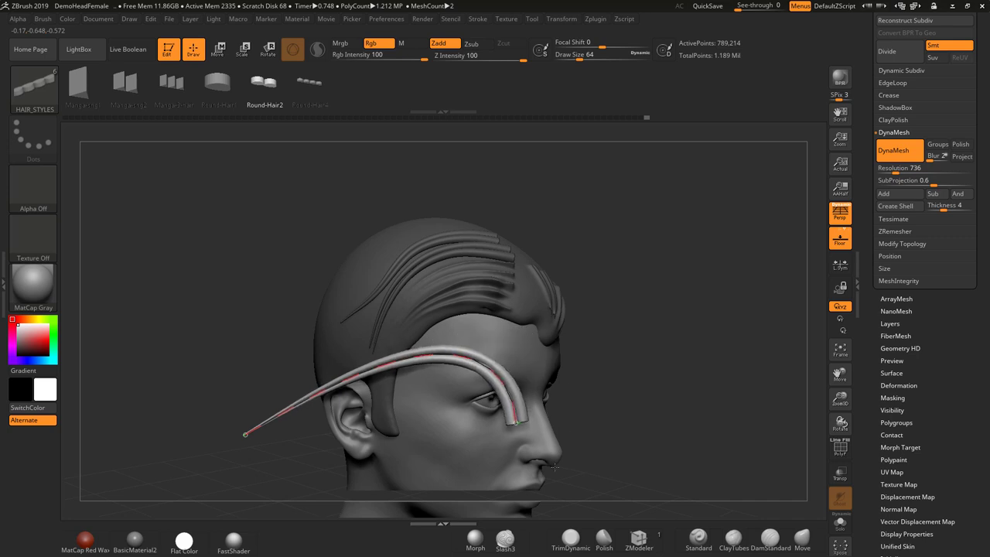
left_click(554, 468)
left_click_drag(605, 328, 520, 308)
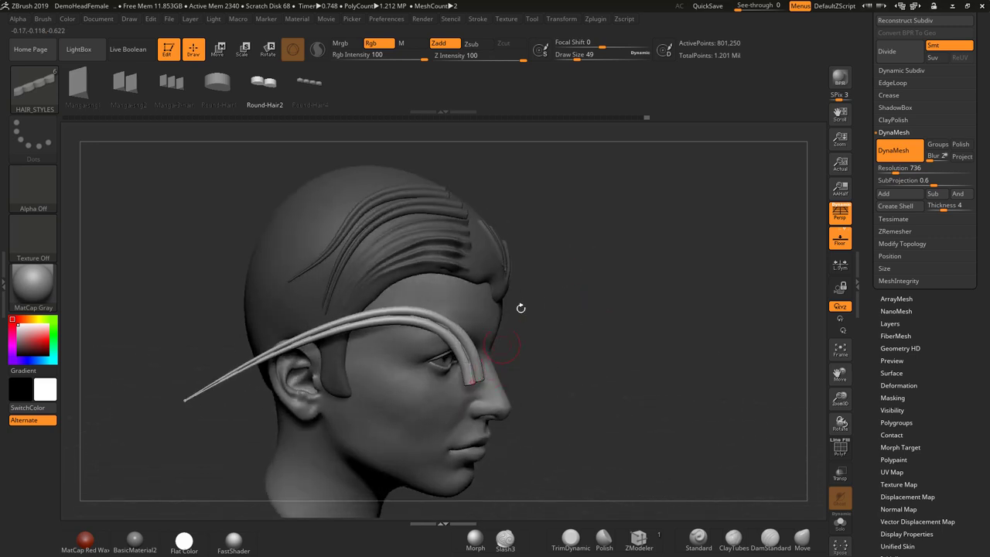
Step: Undo the edits and drawing of the hairline double strand, back to the uppermost side strand
key("ctrl+z")
key("ctrl+z")
key("ctrl+z")
key("ctrl+z")
key("ctrl+z")
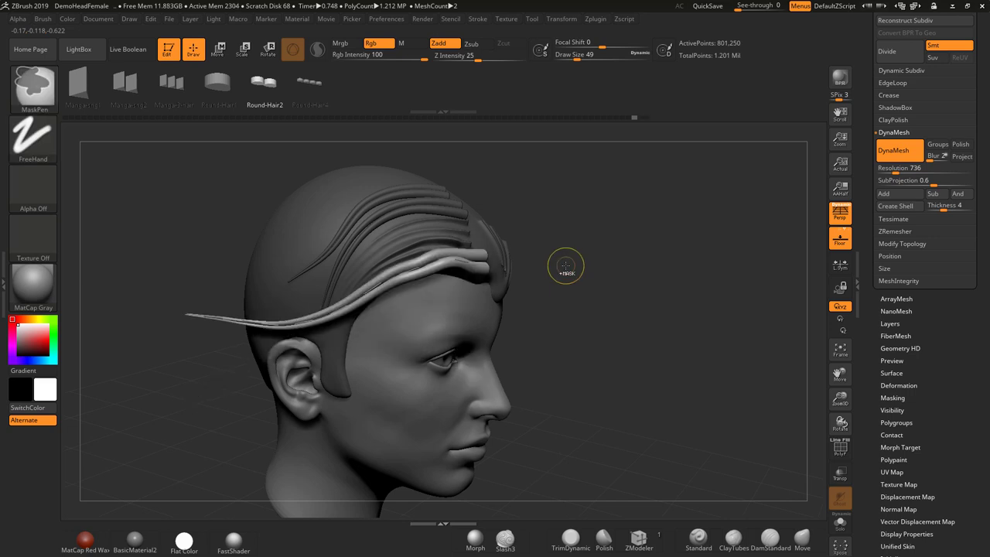
key("ctrl+z")
key("ctrl+z")
key("ctrl+z")
key("ctrl+z")
key("ctrl+z")
key("ctrl+z")
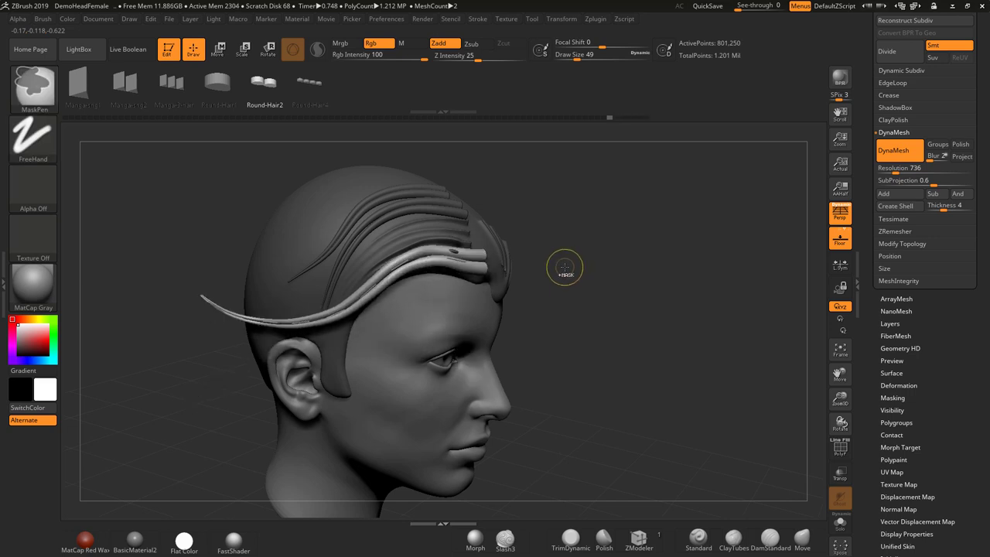
key("ctrl+z")
key("ctrl+z")
key("ctrl+z")
key("ctrl+z")
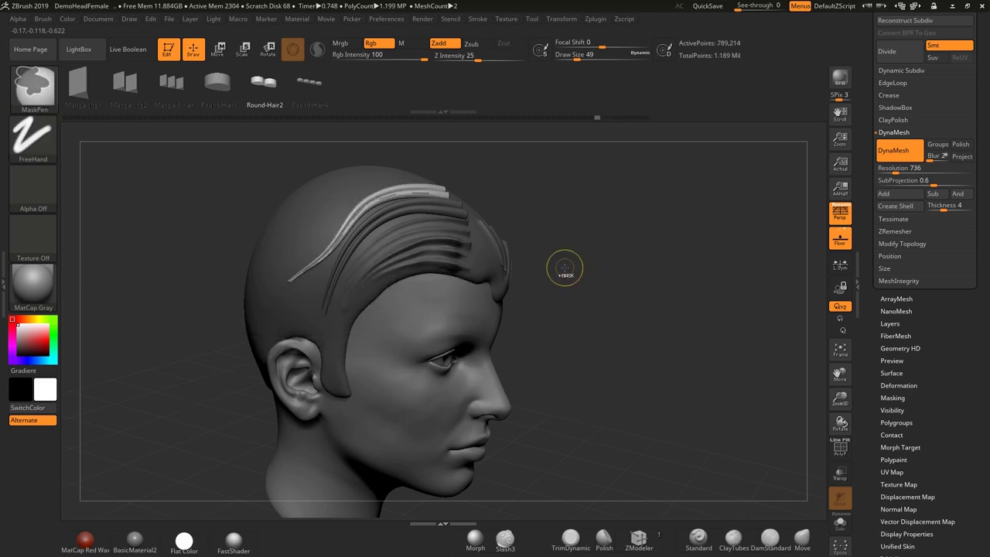
Step: Fuse the side strands with DynaMesh, draw another Round-Hair2 double strand above them towards the crown, and clear the mask
left_click_drag(584, 267, 574, 341, "ctrl")
left_click_drag(584, 256, 579, 380, "ctrl")
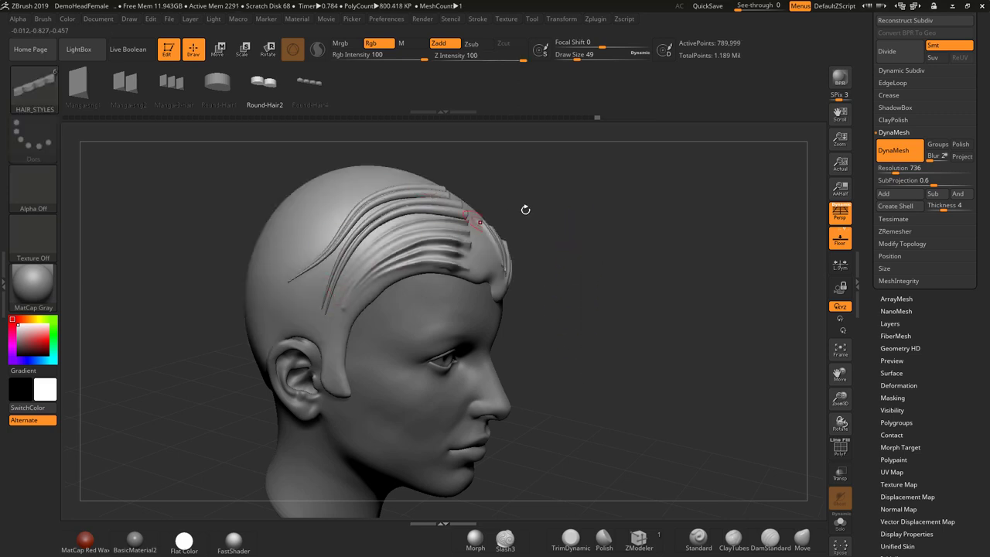
left_click_drag(564, 236, 582, 308, "alt")
left_click_drag(581, 308, 589, 306)
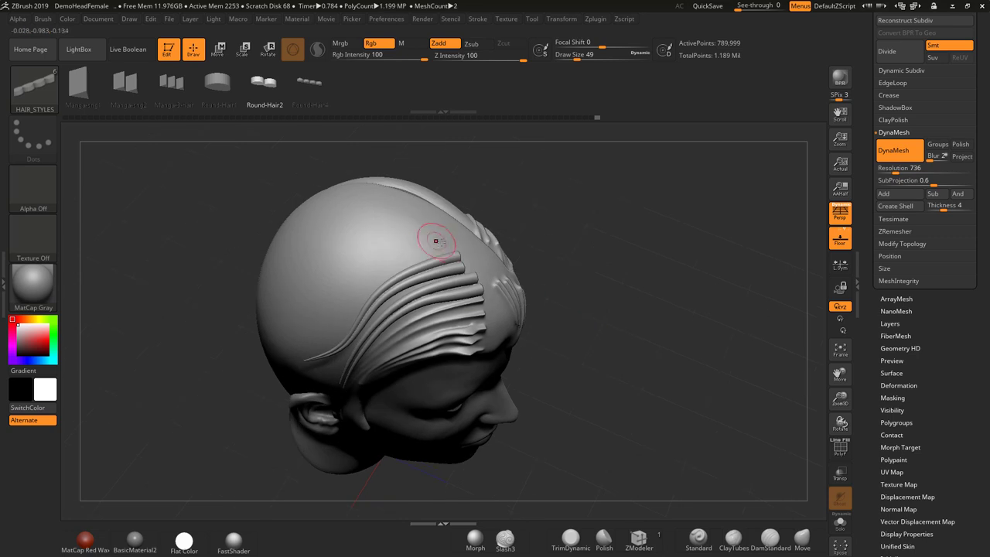
left_click_drag(328, 329, 318, 335)
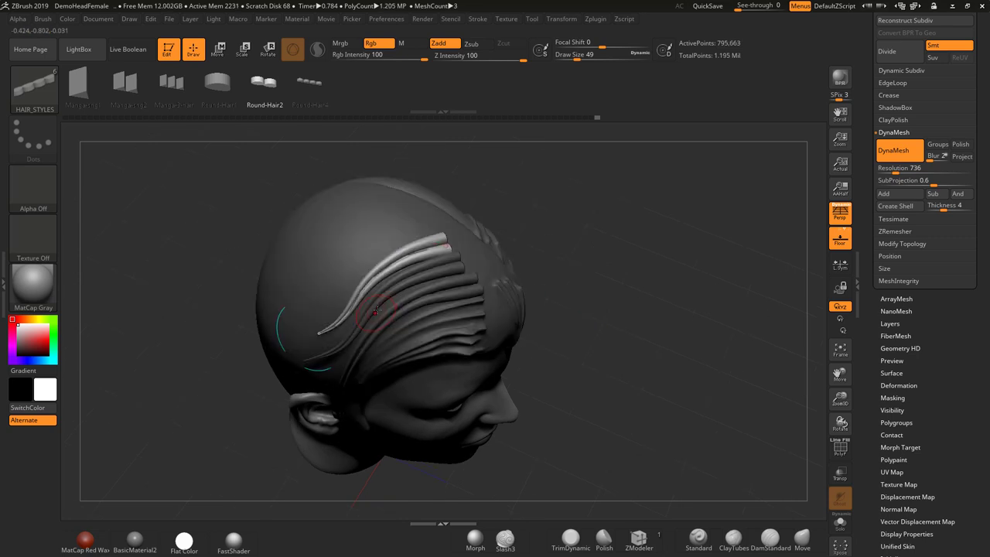
left_click_drag(586, 269, 620, 359, "ctrl")
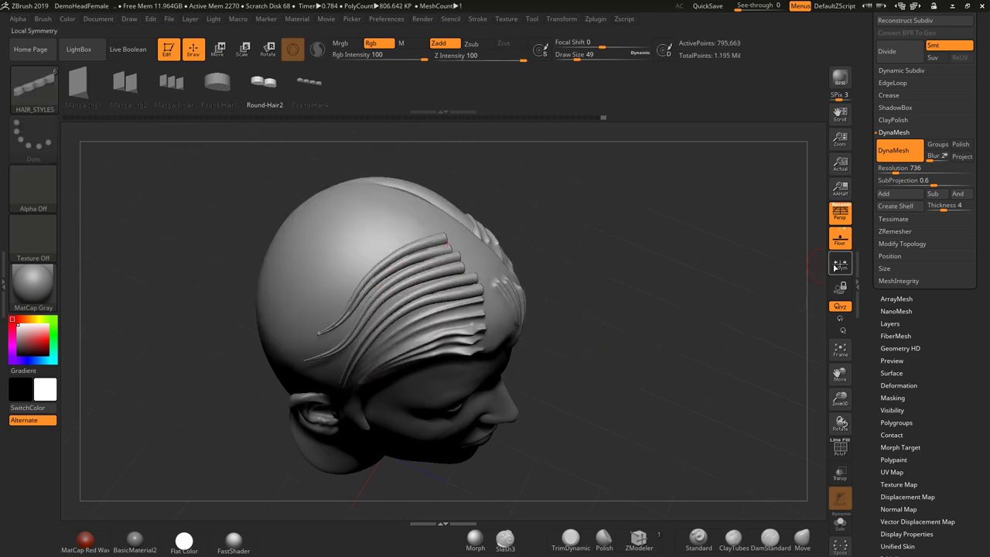
Step: Set the DynaMesh resolution to 1136, draw a double strand above the previous one, and fuse it into the hair shell
left_click_drag(897, 171, 907, 172)
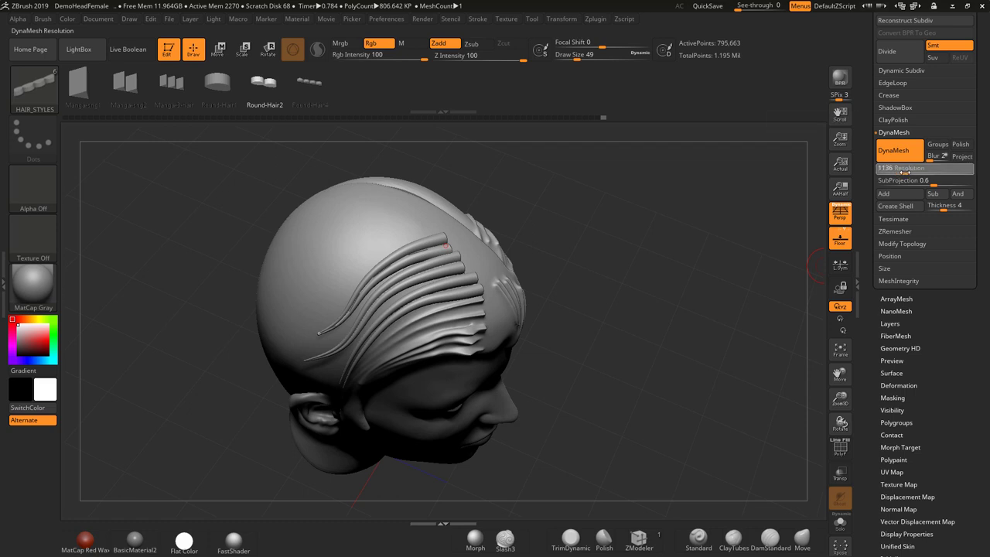
left_click(905, 172)
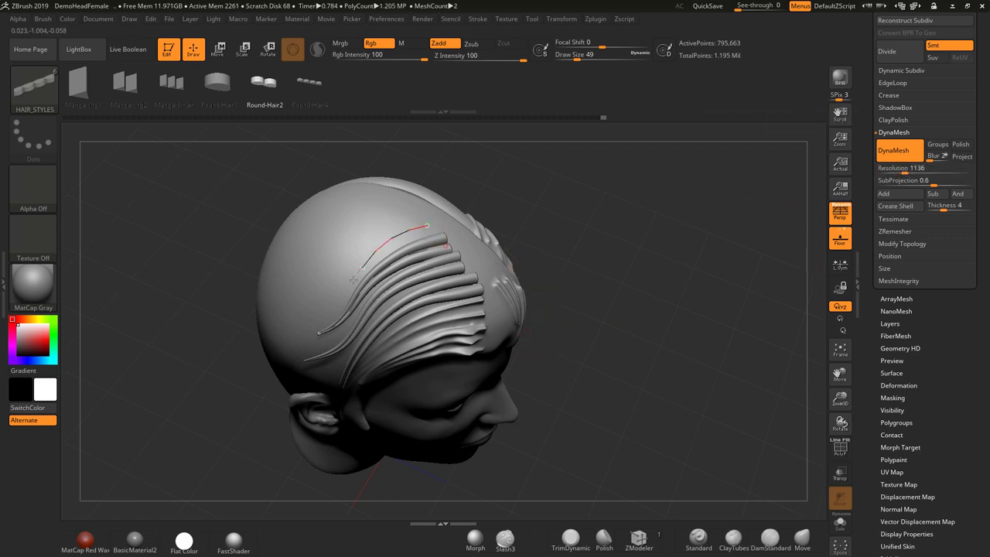
left_click_drag(312, 308, 335, 324)
left_click_drag(551, 203, 588, 248, "ctrl")
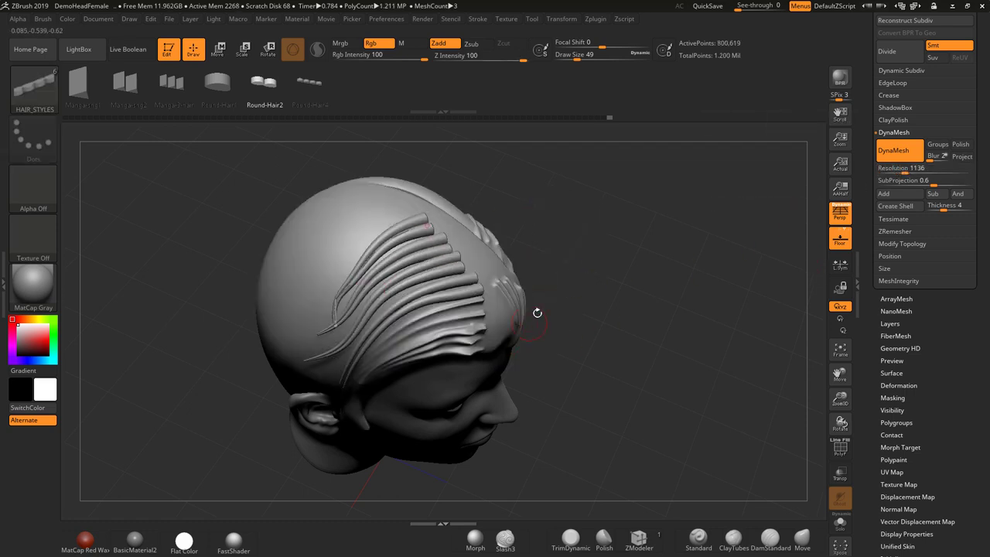
left_click_drag(555, 208, 596, 264, "ctrl")
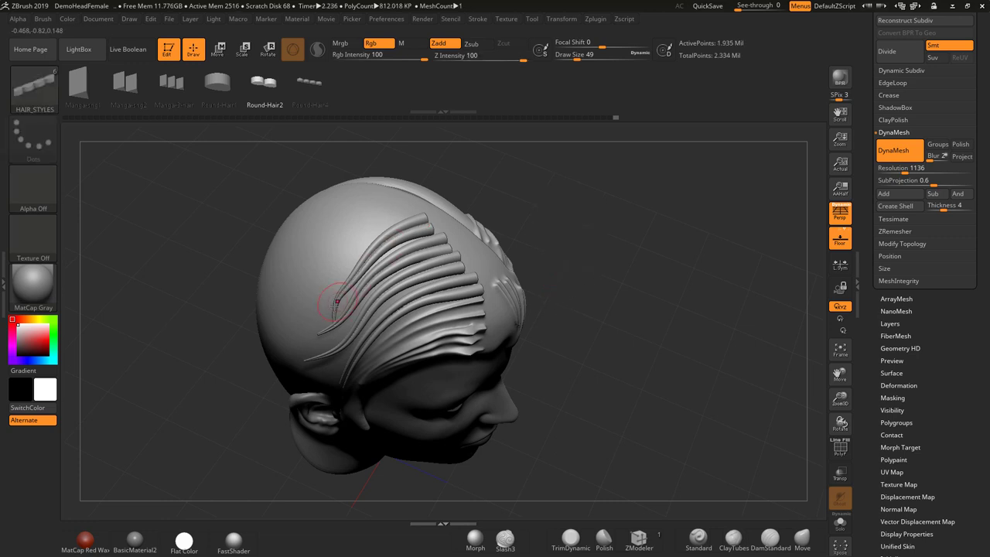
Step: Draw a long double strand behind the existing side strands, curving from the crown towards the ear, and fuse it with DynaMesh
left_click_drag(587, 250, 515, 289)
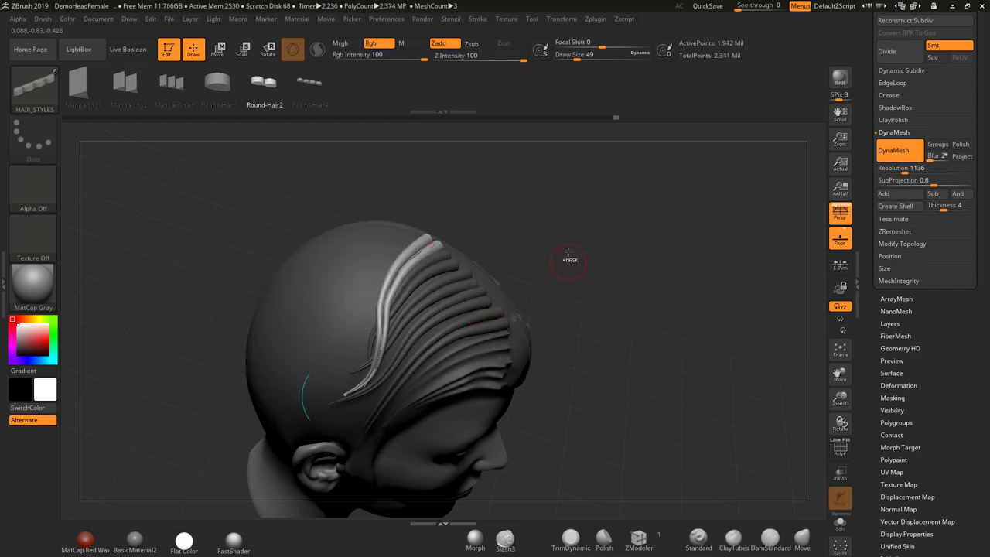
left_click_drag(568, 260, 596, 307, "ctrl")
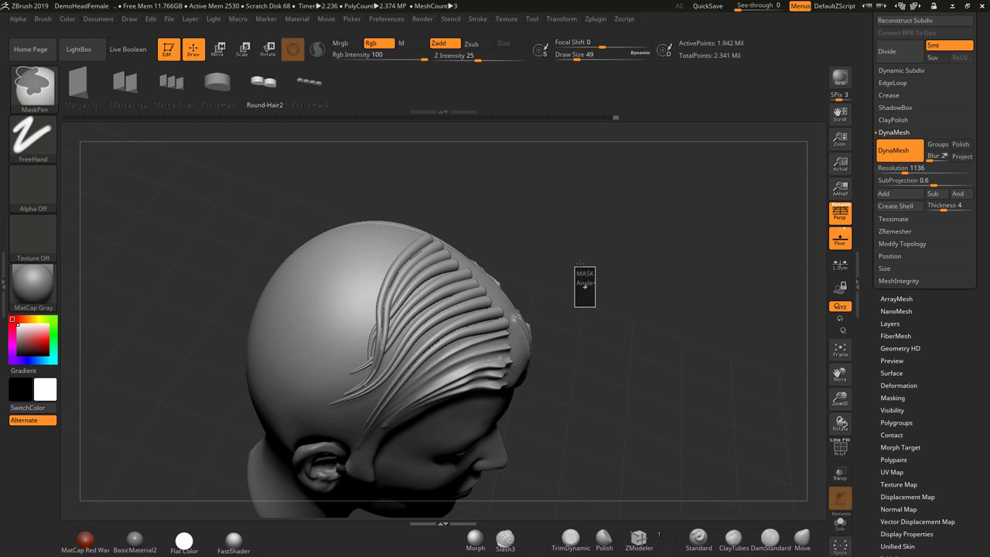
left_click_drag(616, 317, 583, 269)
Step: Switch to the Round-Hair4 strand, set the draw size to 68, and draw a tapered lock down the back of the crown
left_click(316, 97)
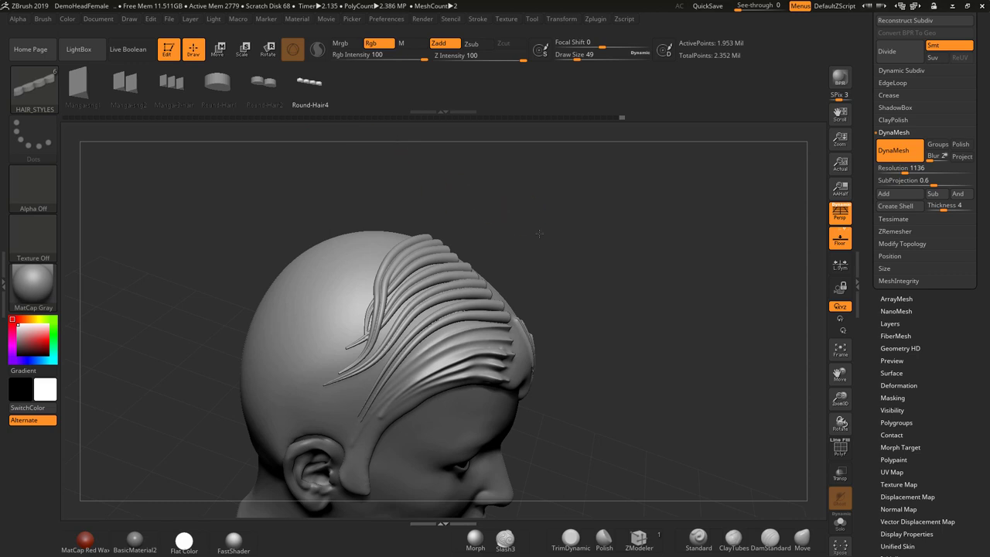
mouse_move(539, 234)
left_mouse_down("alt")
mouse_move(579, 248)
mouse_move(543, 284)
left_mouse_up("alt")
key("space")
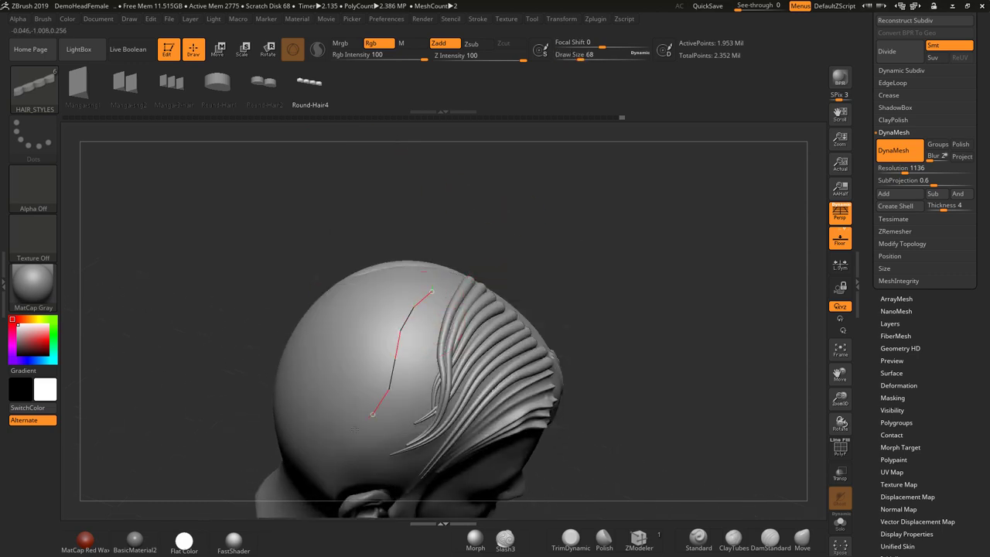
left_click_drag(330, 442, 329, 443)
Step: Adjust the draw size to 39 and update the four-strand crown lock with it
key("space")
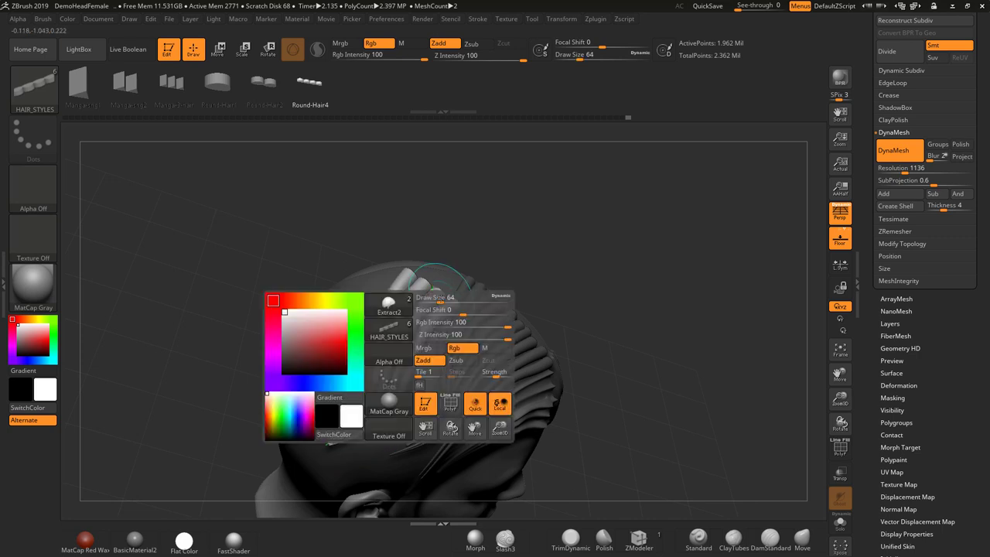
left_click_drag(442, 299, 431, 298)
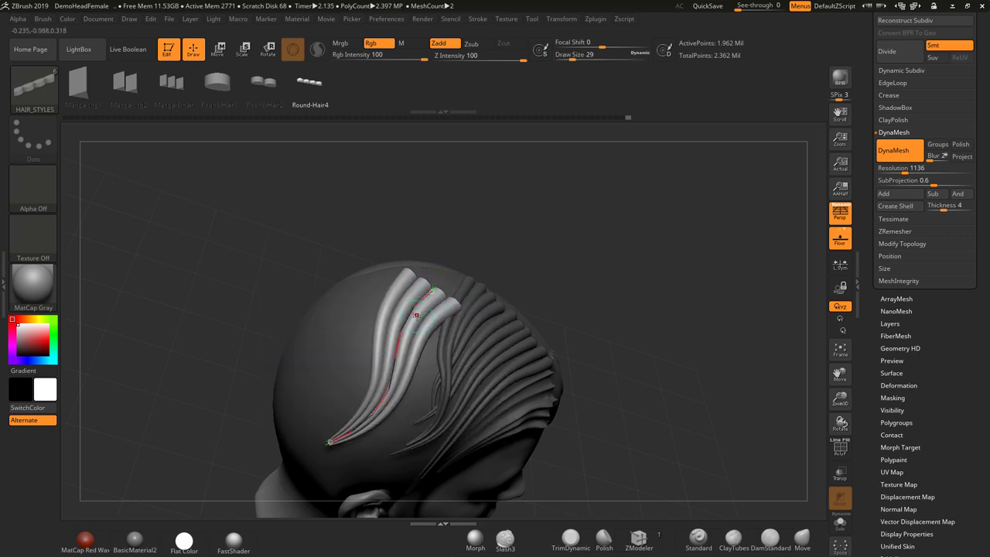
left_click(410, 314)
key("space")
left_click_drag(412, 317, 420, 317)
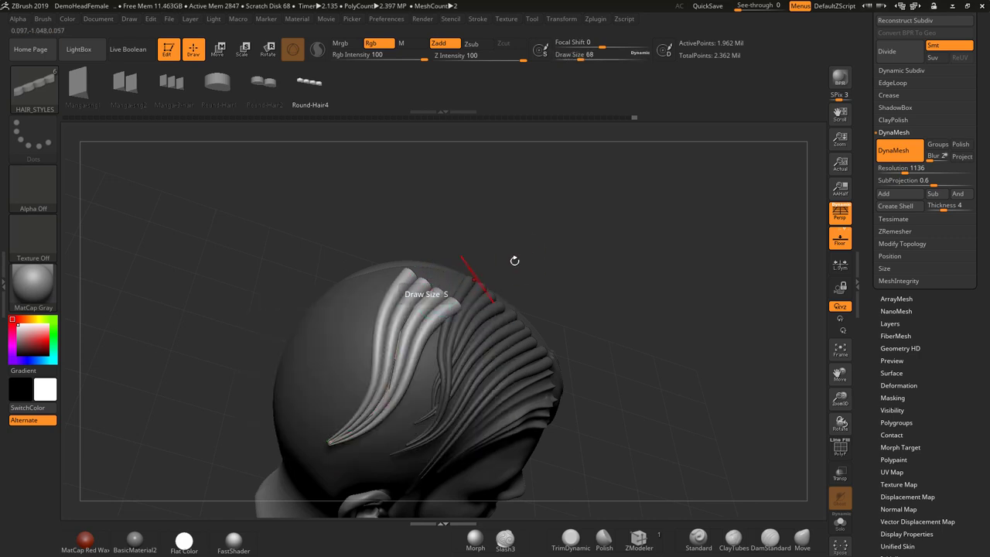
key("space")
left_click_drag(526, 259, 518, 258)
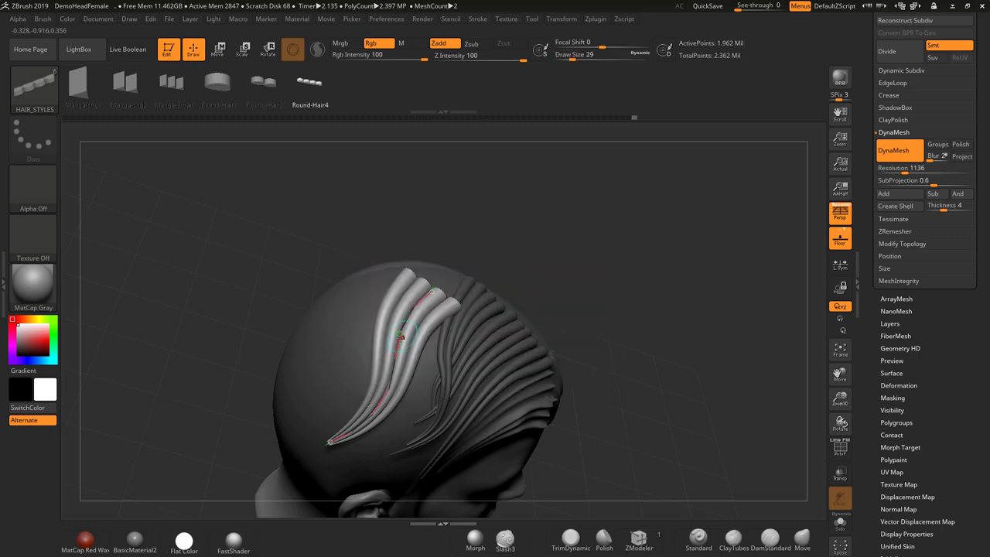
left_click(401, 337)
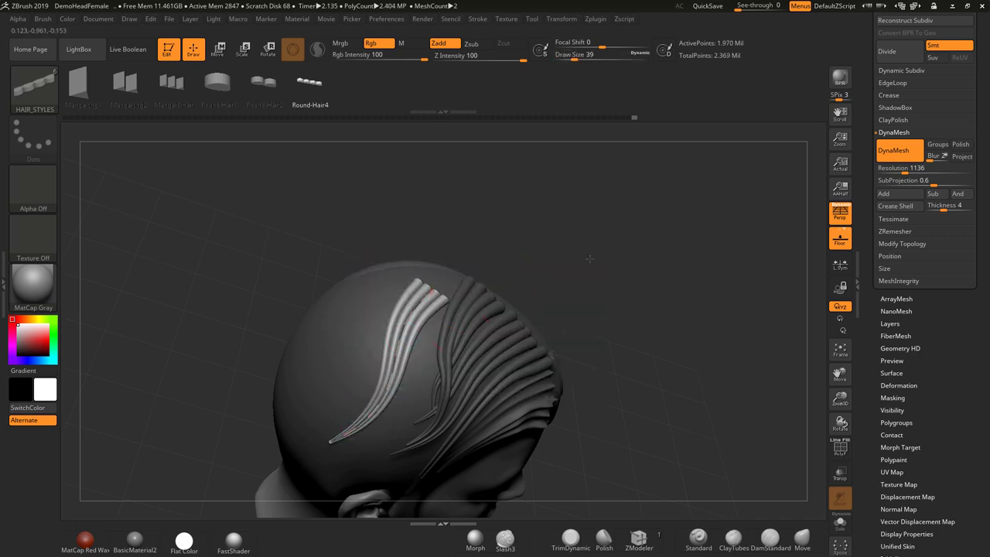
Step: Draw a four-strand lock from the front hairline across the forehead and down to the temple
mouse_move(589, 258)
left_mouse_down()
mouse_move(626, 299)
mouse_move(567, 204)
mouse_move(598, 283)
mouse_move(584, 244)
left_mouse_up()
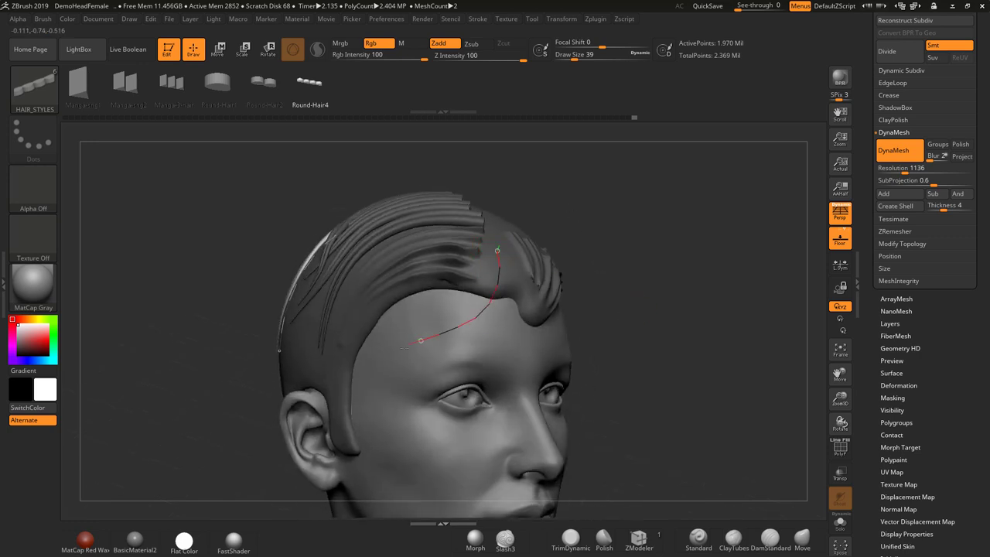
left_click_drag(372, 424, 371, 420)
left_click_drag(586, 293, 597, 224)
Step: Raise a new middle point on the curve modifiers' size falloff and update the forehead lock so it bulges midway
left_click(479, 18)
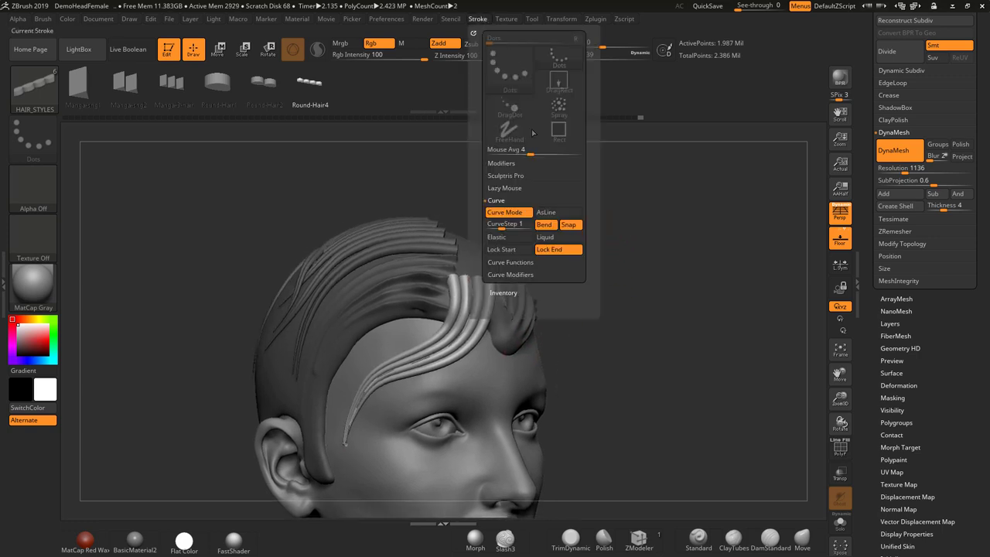
left_click(519, 274)
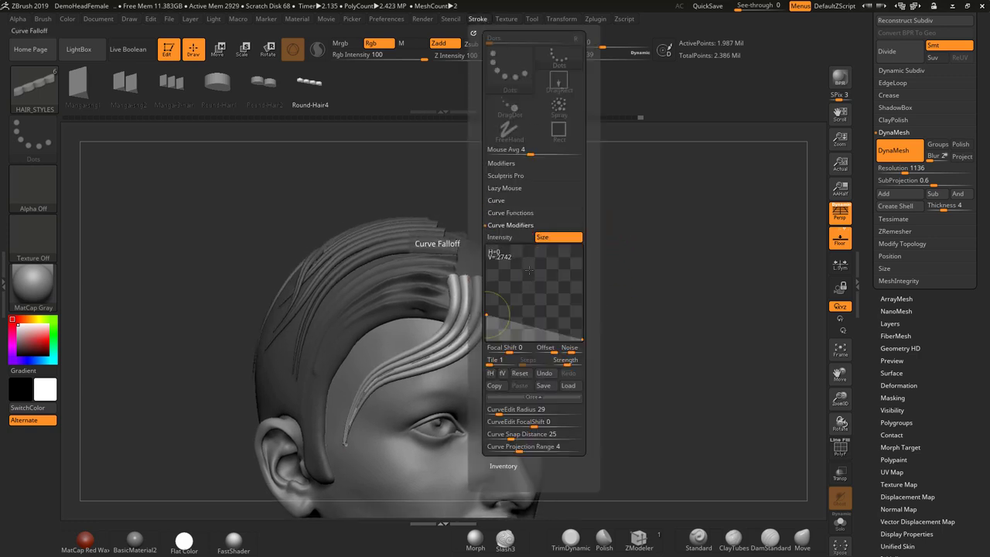
left_click_drag(533, 324, 536, 307)
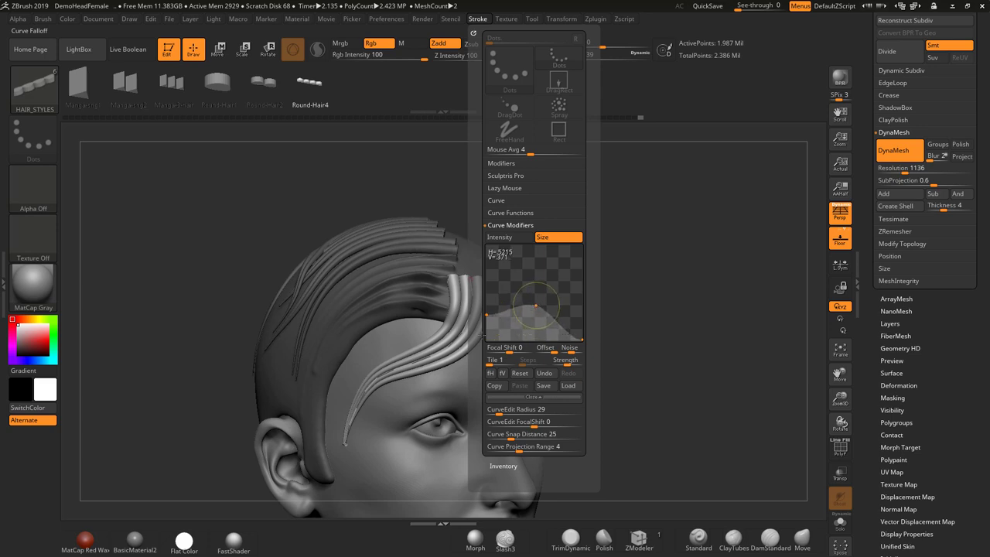
left_click(446, 350)
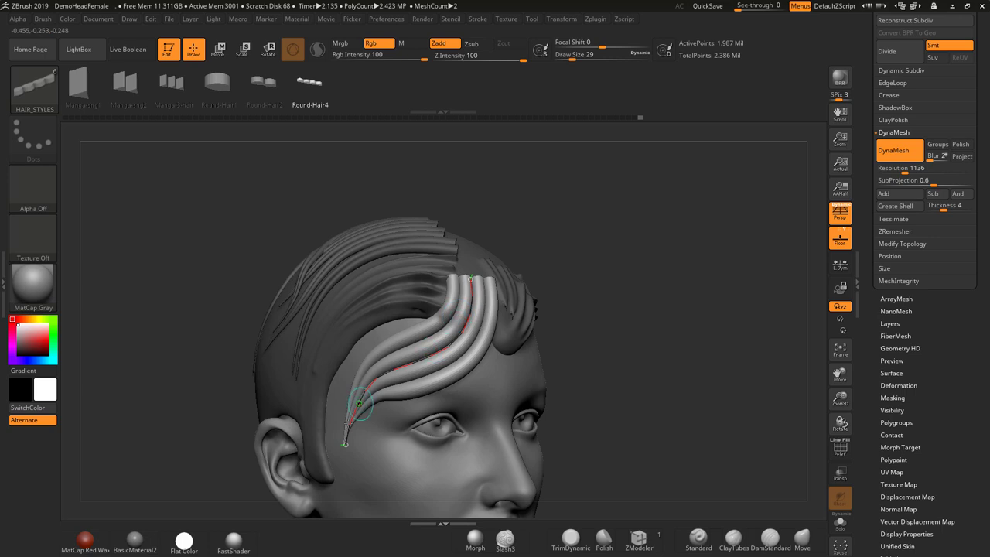
Step: Set the draw size to 25, update the forehead lock with it, and clear the mask
left_click_drag(619, 287, 607, 295)
key("space")
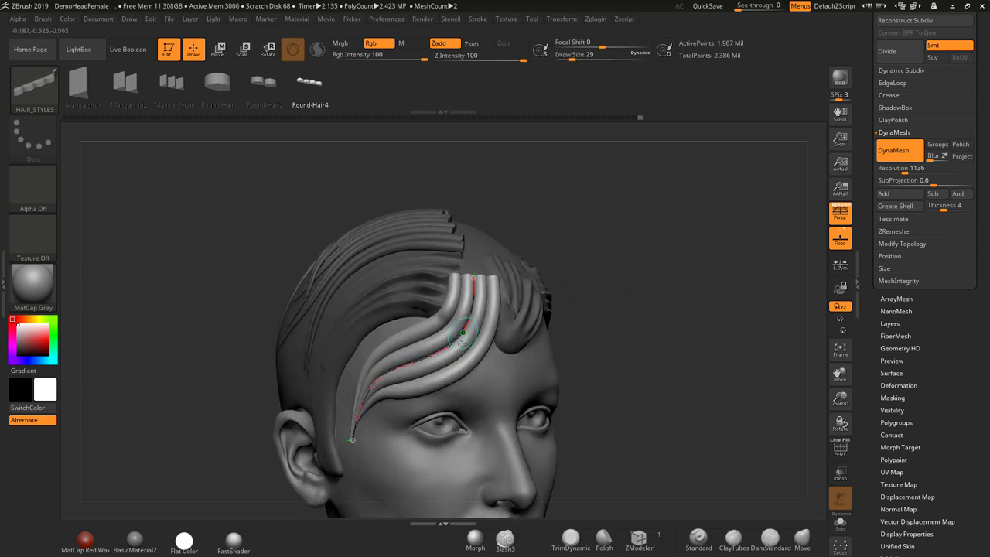
left_click(463, 333)
key("ctrl")
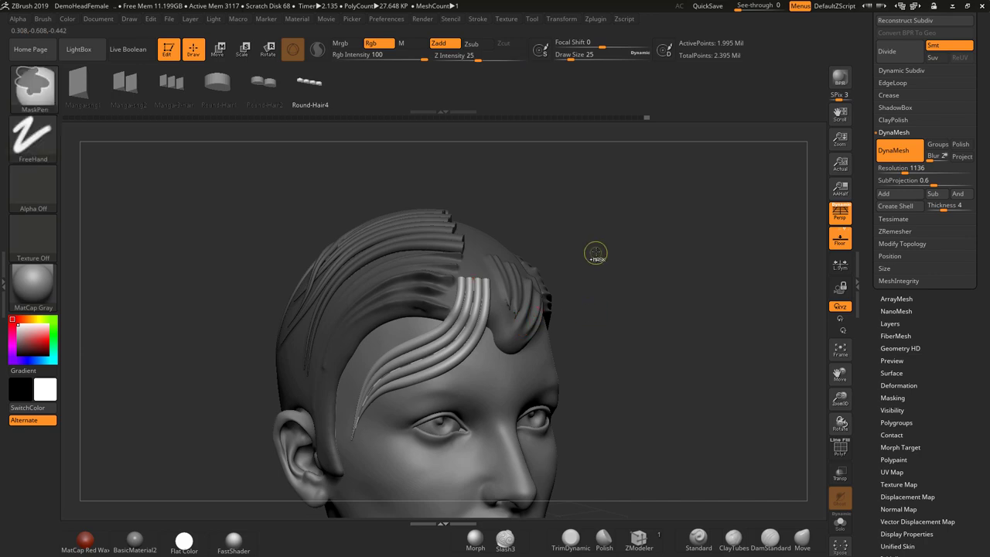
left_click_drag(598, 254, 636, 315, "ctrl")
left_click_drag(540, 286, 546, 269)
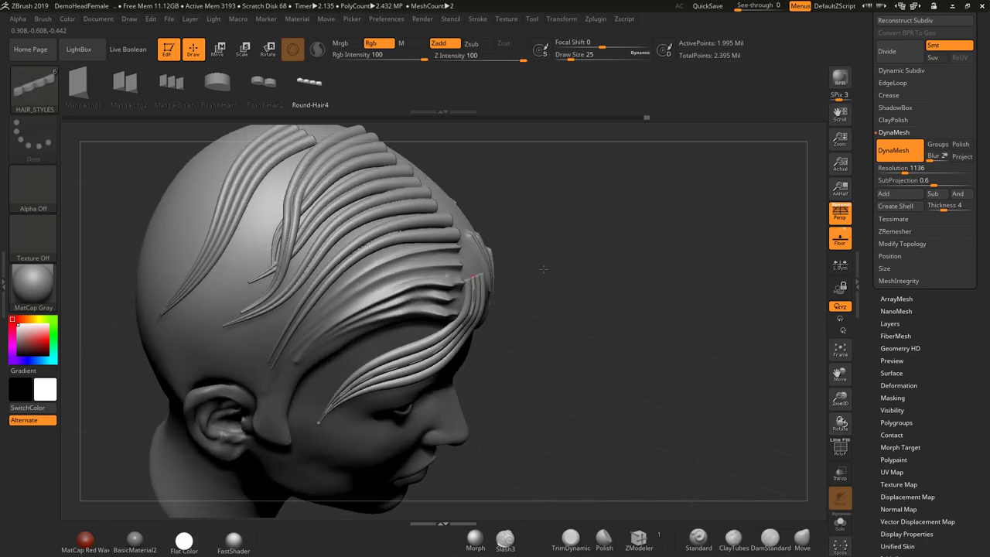
Step: Turn on the Elastic option in the brush's curve stroke settings
left_click(480, 19)
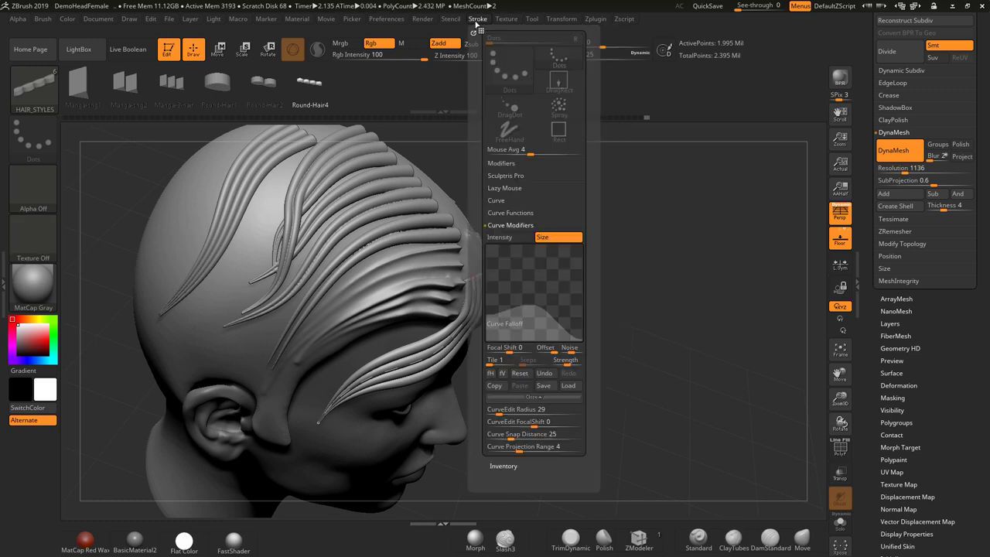
left_click(477, 23)
left_click(477, 23)
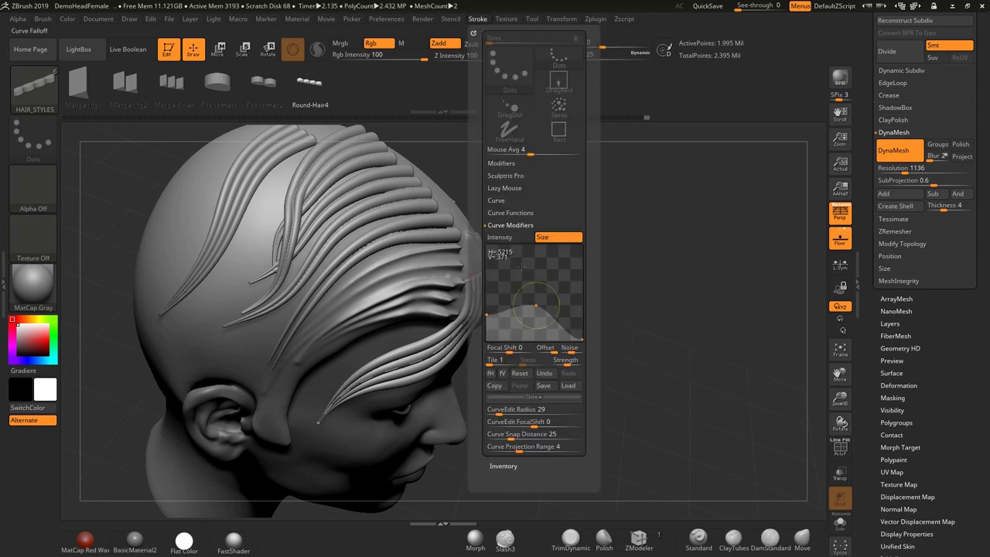
left_click(509, 202)
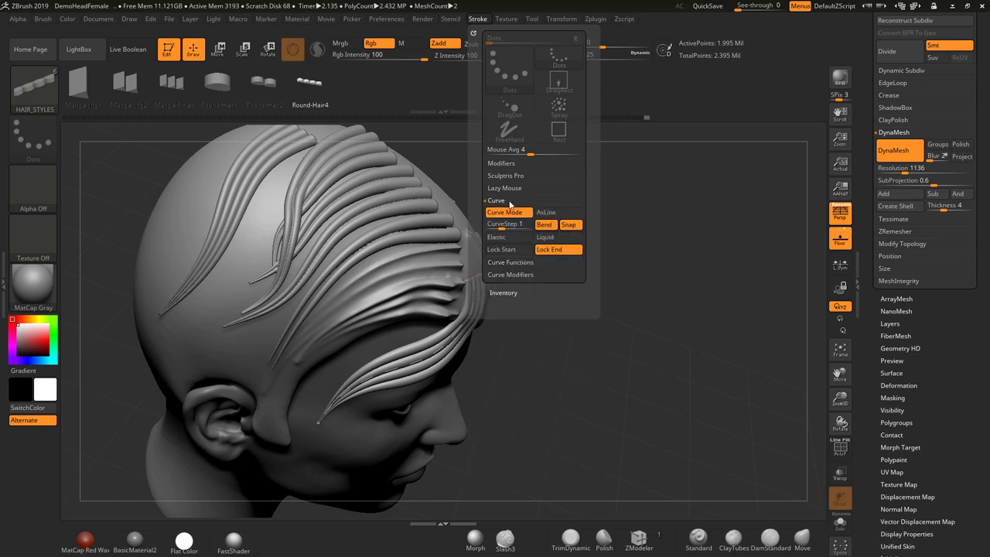
left_click(517, 239)
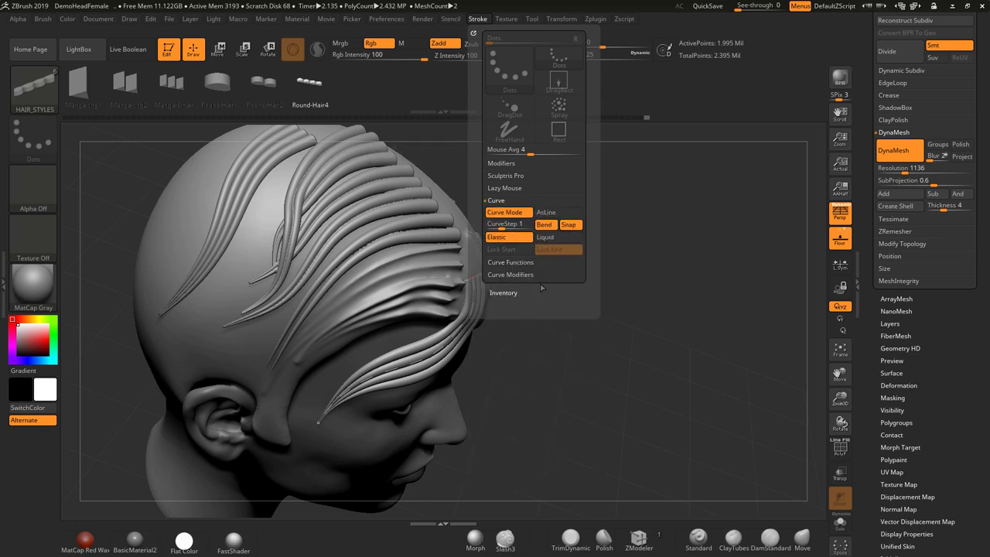
key("space")
mouse_move(651, 291)
left_mouse_down()
mouse_move(663, 289)
mouse_move(648, 292)
mouse_move(666, 305)
left_mouse_up()
left_click(473, 280)
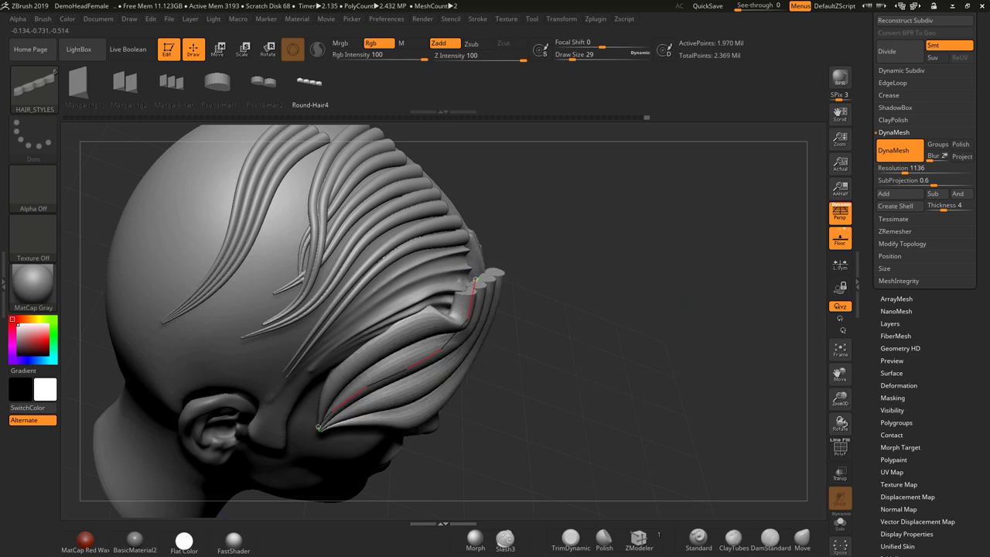
key("ctrl+z")
Step: Update the forehead lock at draw size 29 and pull its root end up along the front hairline
key("space")
left_click_drag(548, 276, 533, 278)
left_click(475, 281)
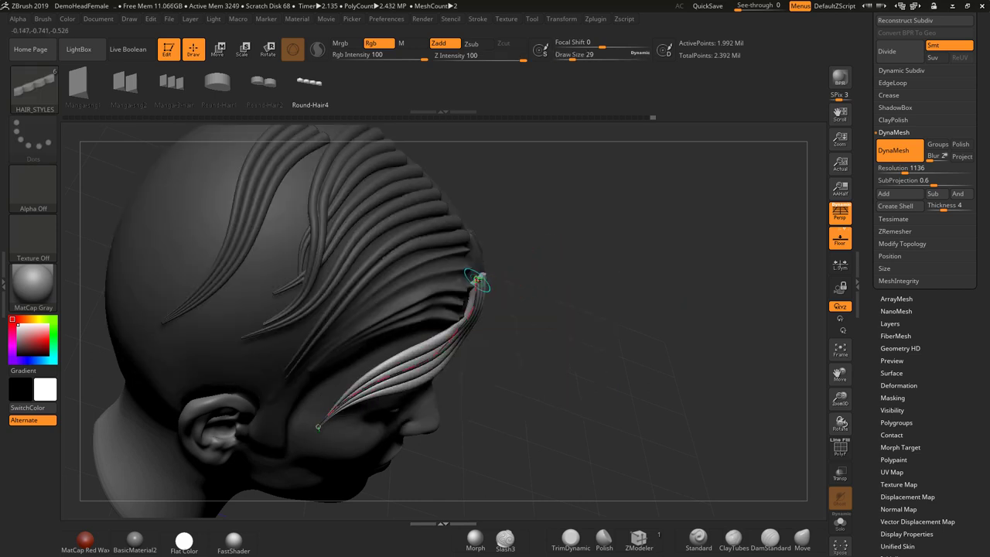
left_click(474, 279)
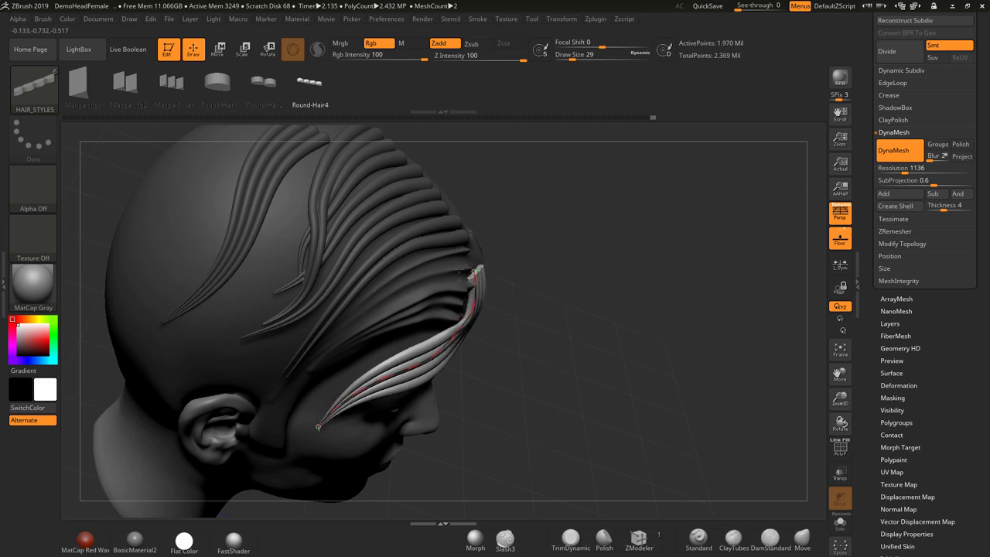
Step: Reposition the forehead lock's root end toward the parting from the front view, undoing the last pull
left_click_drag(571, 266, 537, 215)
left_click(474, 265)
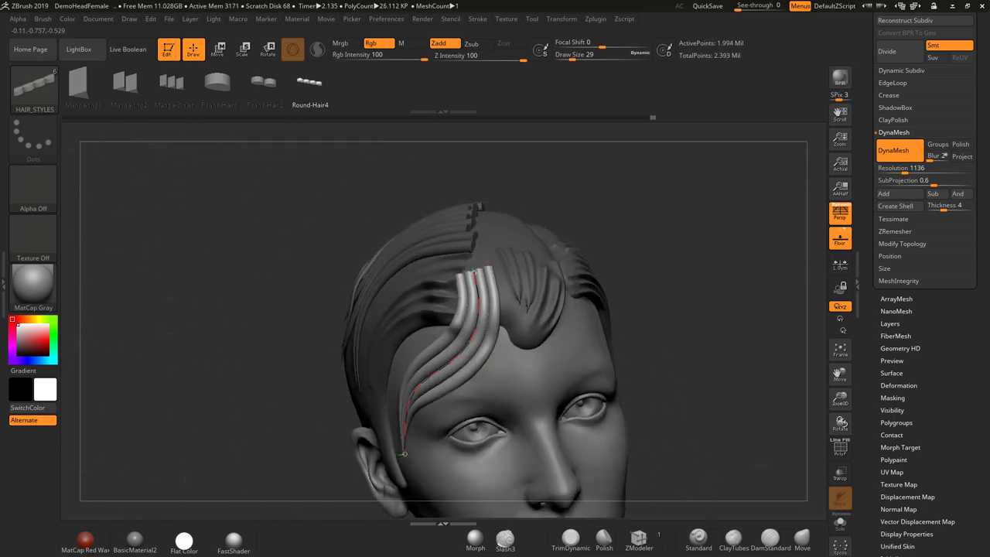
left_click_drag(462, 268, 461, 264)
mouse_move(596, 226)
left_mouse_down()
mouse_move(603, 217)
mouse_move(539, 275)
left_mouse_up()
key("ctrl+z")
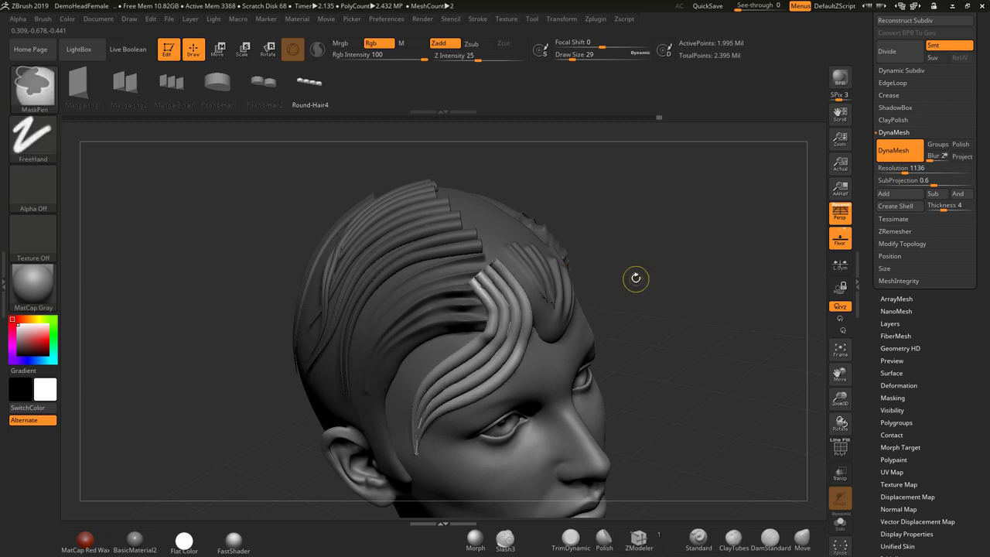
Step: Fuse the forehead lock into the hair shell with DynaMesh and smooth its root at draw size 97
left_click_drag(597, 312, 634, 339, "alt")
left_click_drag(630, 245, 642, 296, "ctrl")
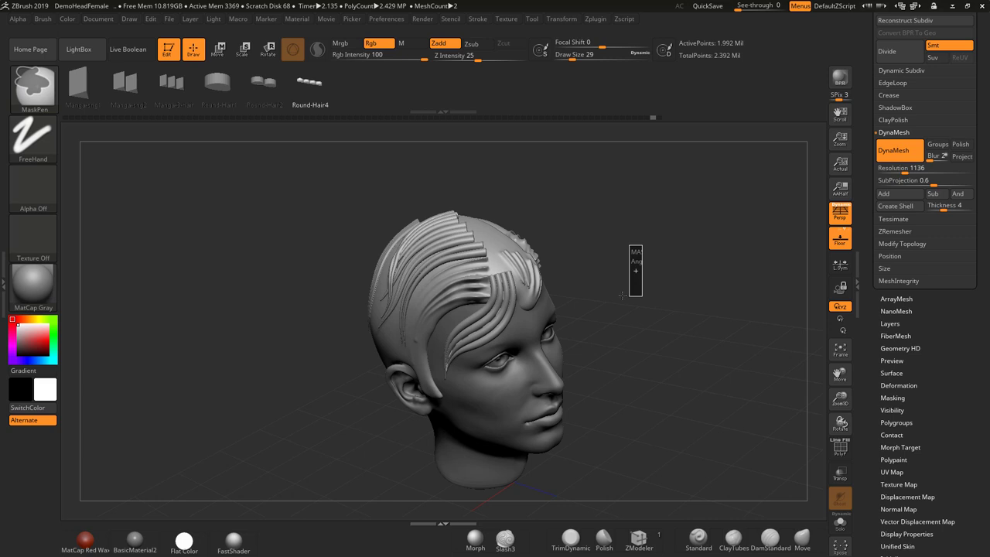
mouse_move(507, 273)
left_mouse_down("shift")
mouse_move(527, 261)
mouse_move(512, 277)
left_mouse_up("shift")
key("space")
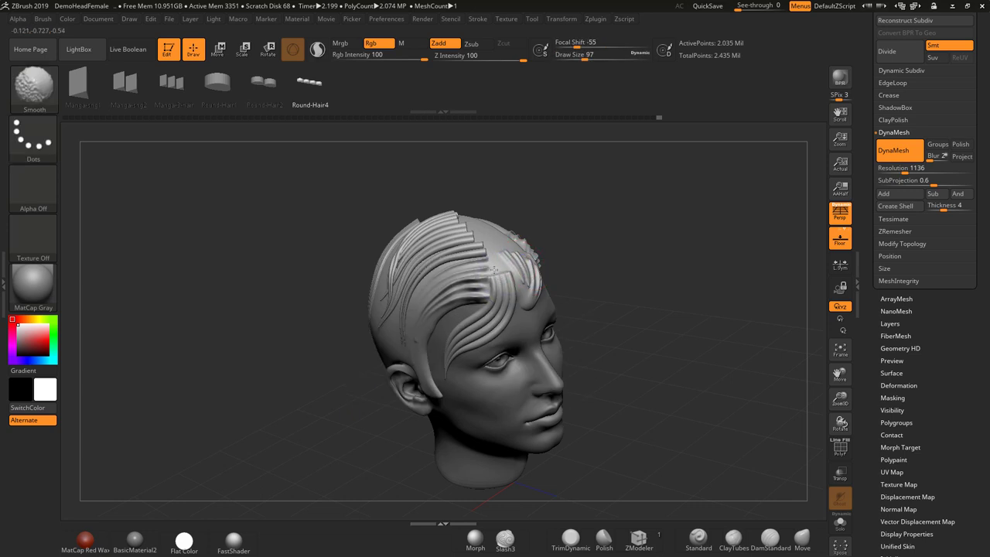
Step: Draw a Round-Hair2 double lock from beside the front curl back over the forehead lock's root, using draw size 44
mouse_move(627, 276)
left_mouse_down()
mouse_move(583, 327)
mouse_move(536, 318)
left_mouse_up()
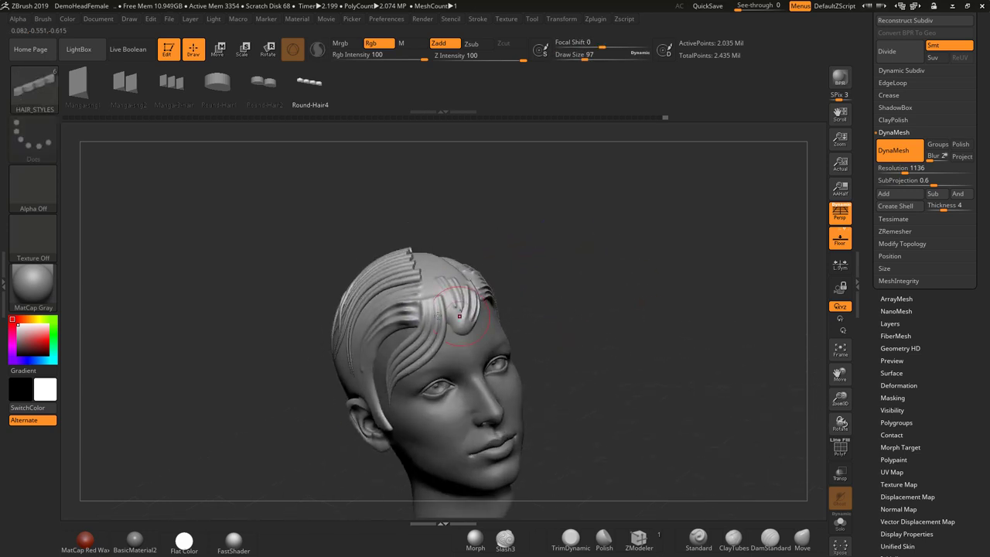
left_click_drag(540, 275, 559, 295, "alt")
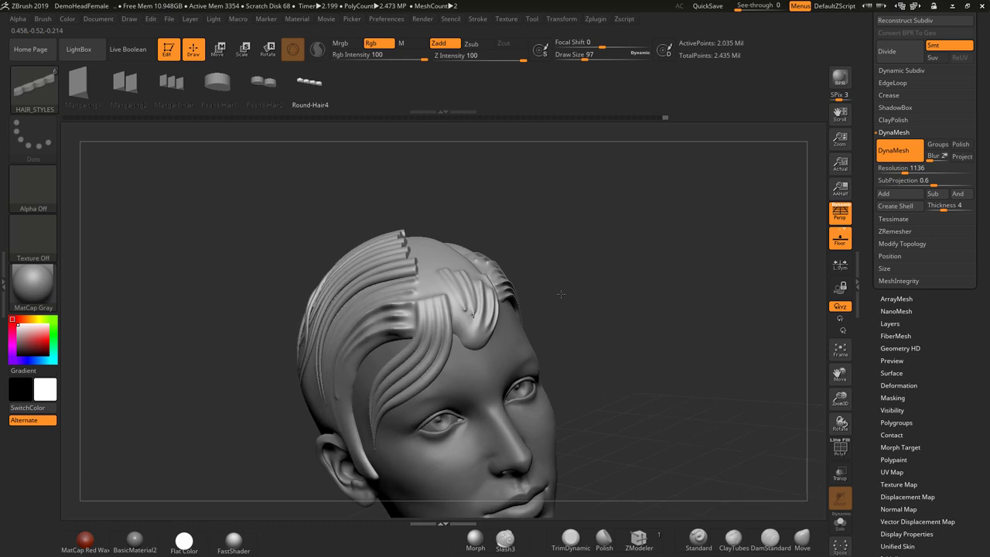
left_click(268, 85)
key("space")
left_click_drag(483, 235, 473, 239)
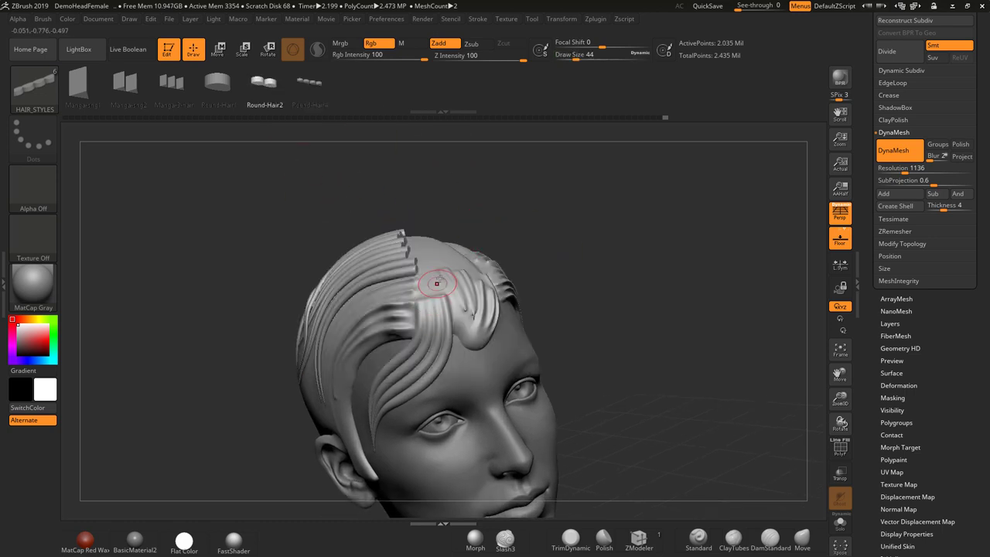
left_click_drag(442, 283, 428, 300)
left_click_drag(356, 335, 355, 335)
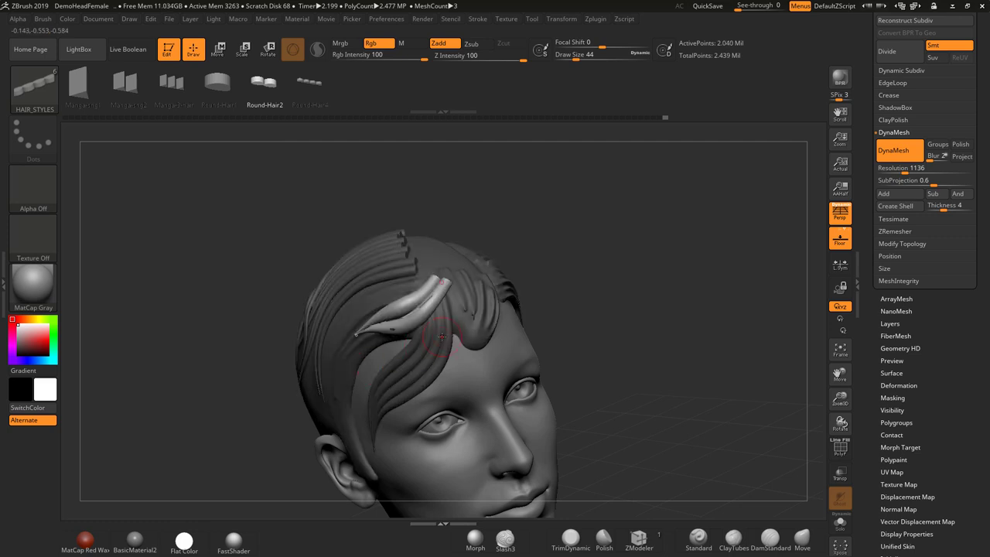
Step: Reshape the curve modifiers' size falloff to taper without a midway bulge and update the double lock at draw size 29
mouse_move(506, 24)
left_click(511, 275)
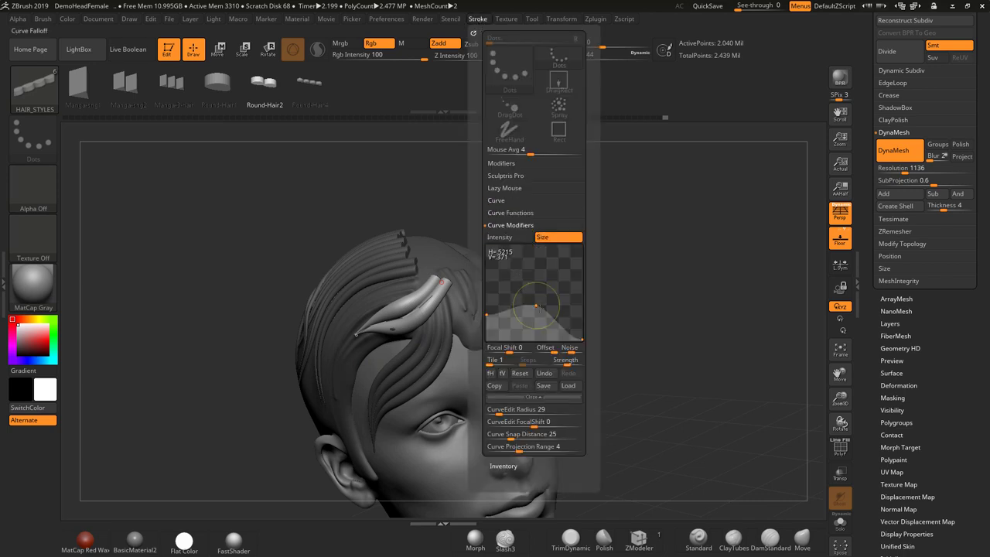
left_click_drag(486, 315, 535, 318)
left_click(436, 296)
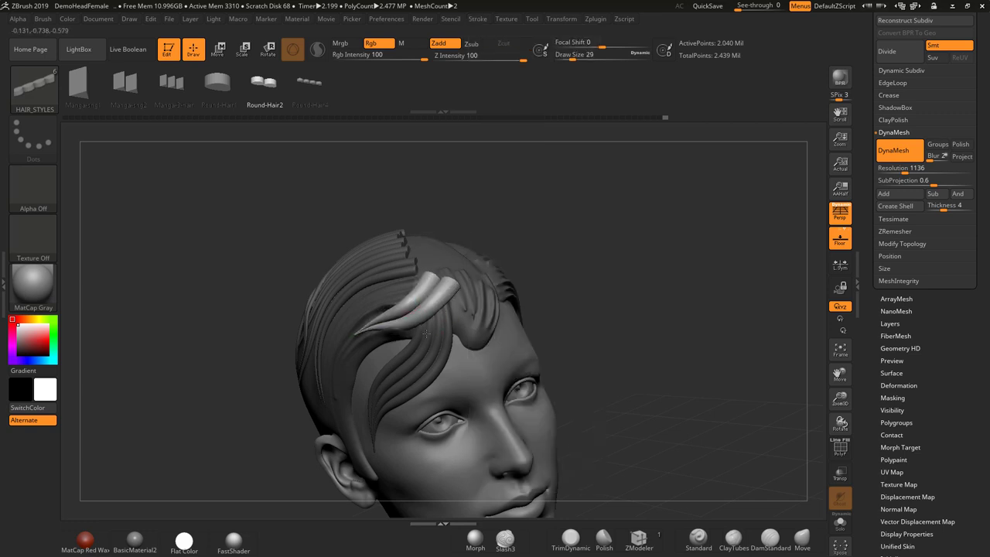
Step: Set the draw size to 27 and update the double lock with it
left_click(427, 332)
key("space")
left_click_drag(460, 287, 456, 286)
left_click(437, 291)
left_click(438, 311)
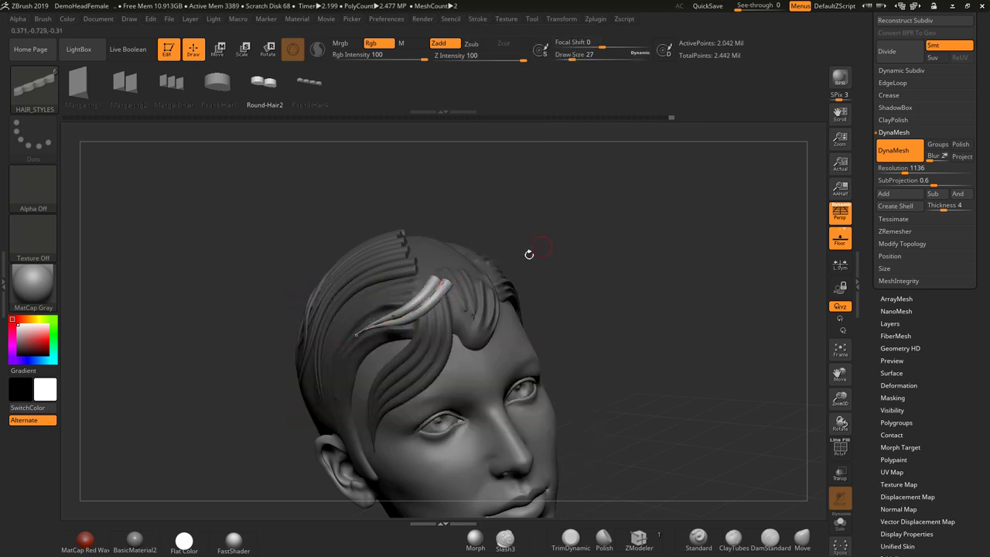
Step: Fuse the double lock into the hair shell with DynaMesh and smooth its root end
left_click_drag(557, 242, 596, 322, "ctrl")
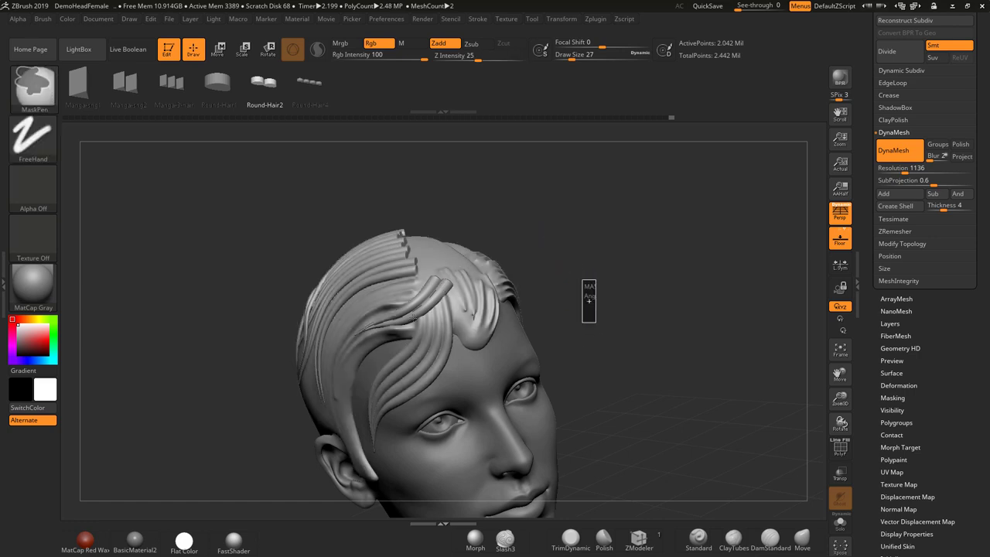
mouse_move(583, 236)
left_mouse_down()
mouse_move(584, 224)
mouse_move(559, 251)
left_mouse_up()
left_click_drag(454, 278, 447, 275, "shift")
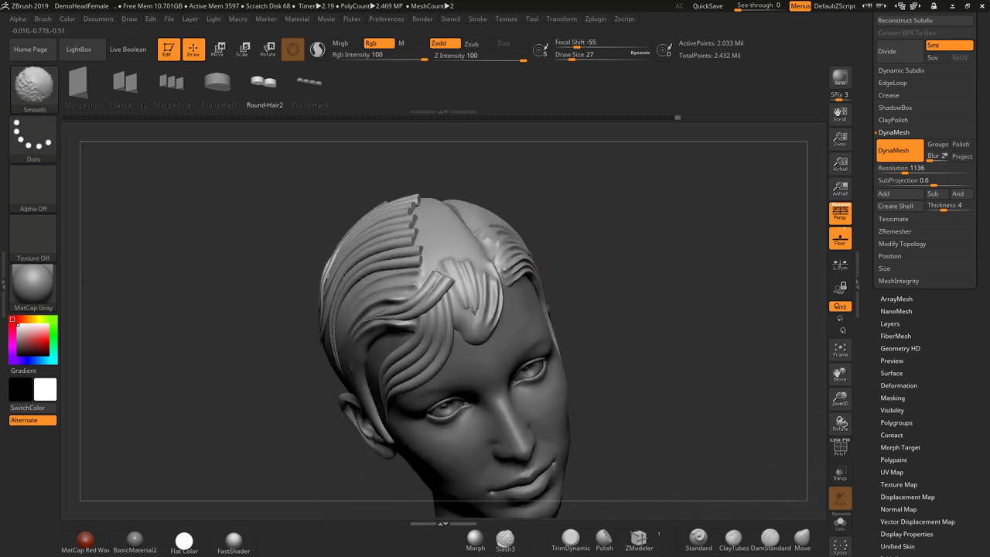
mouse_move(612, 270)
left_mouse_down()
mouse_move(614, 283)
mouse_move(645, 287)
mouse_move(727, 339)
left_mouse_up()
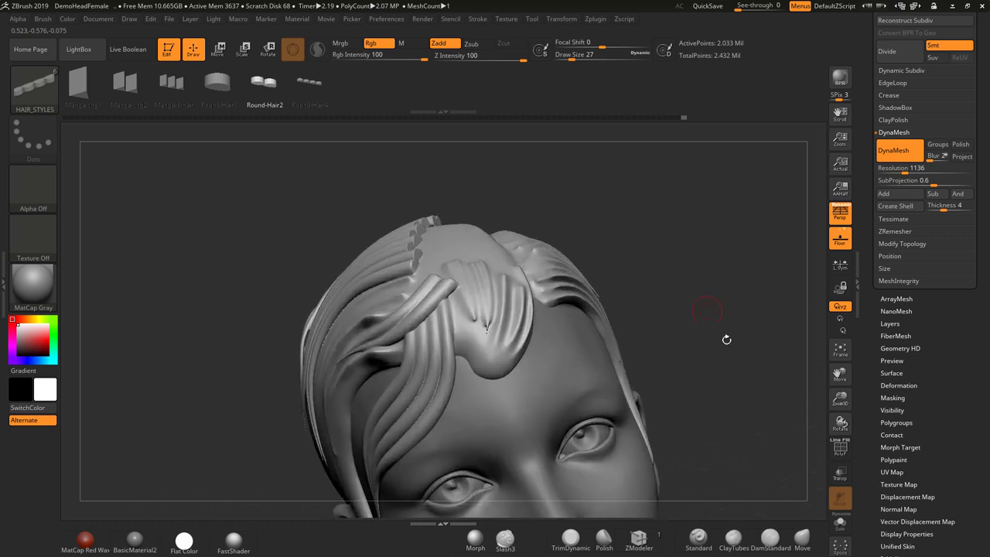
Step: Carve strand grooves down the front forehead curl and around its edges with the DamStandard brush
left_click(769, 537)
left_click_drag(663, 342, 657, 369)
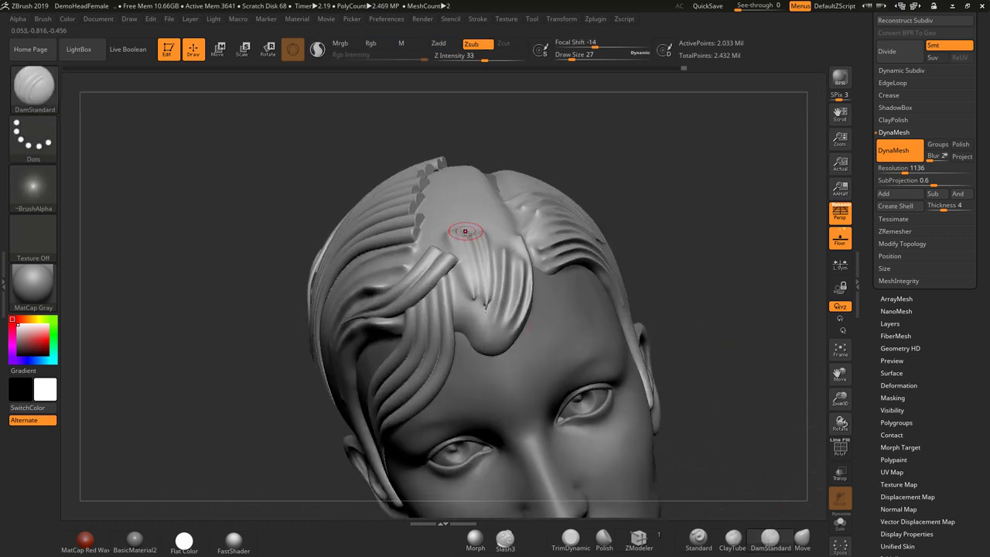
left_click_drag(466, 232, 481, 315)
left_click_drag(465, 231, 481, 329)
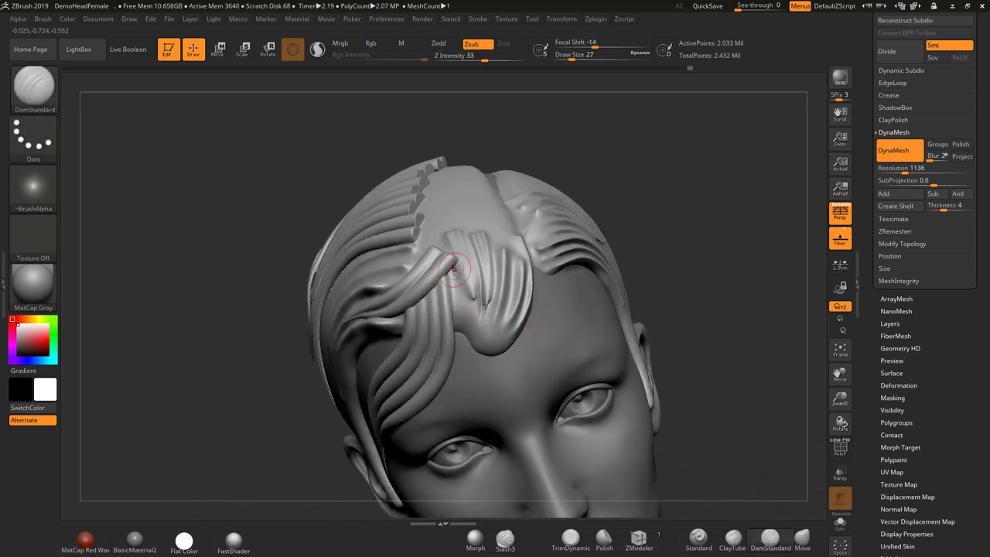
left_click_drag(454, 269, 472, 334)
left_click_drag(486, 245, 487, 331)
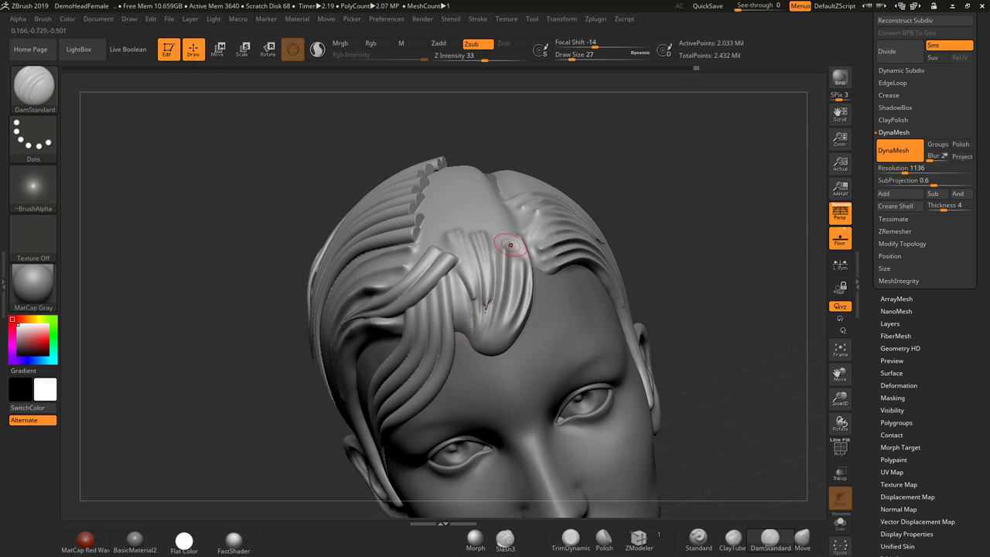
left_click_drag(510, 245, 481, 347)
left_click_drag(518, 258, 480, 352)
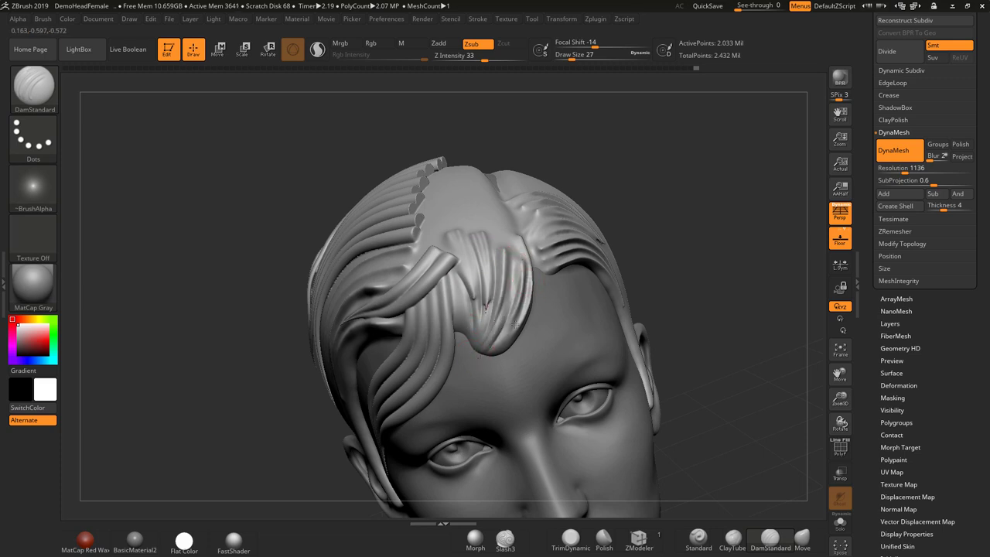
left_click_drag(517, 325, 491, 354)
left_click_drag(488, 250, 487, 321)
left_click_drag(456, 267, 458, 358)
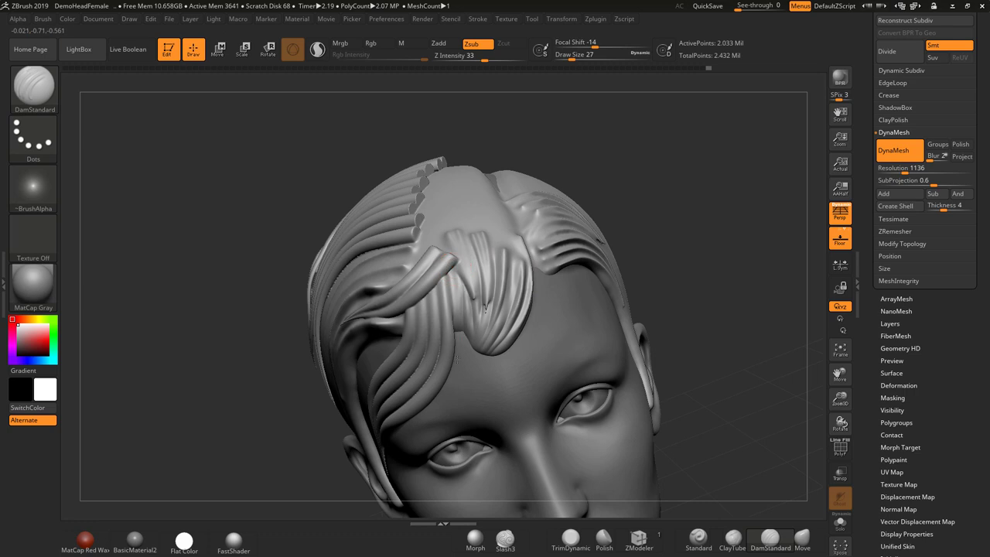
left_click_drag(451, 274, 457, 321)
Step: Carve a DamStandard groove along the side locks beneath the crossing double lock and review the head from the side
left_click_drag(644, 230, 672, 207)
left_click_drag(406, 334, 332, 340)
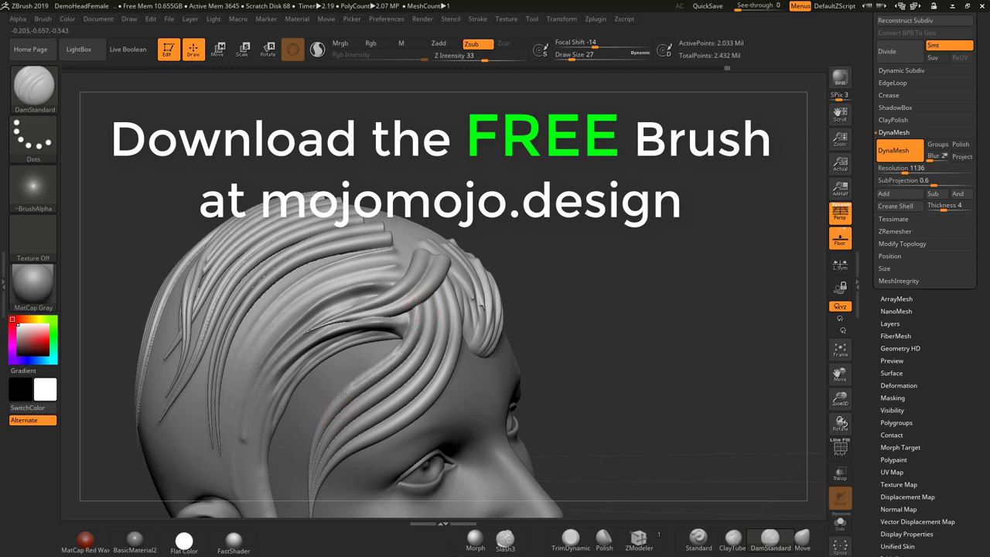
left_click_drag(593, 341, 611, 318)
left_click_drag(579, 274, 593, 318)
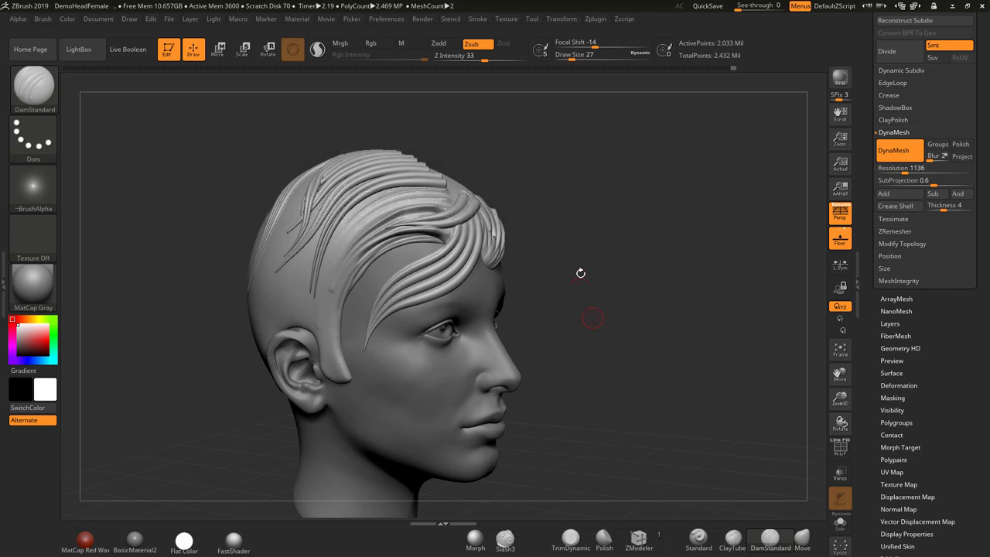
Step: Load the HAIR_STYLES.ZBP brush preset from the Desktop folder
left_click(43, 18)
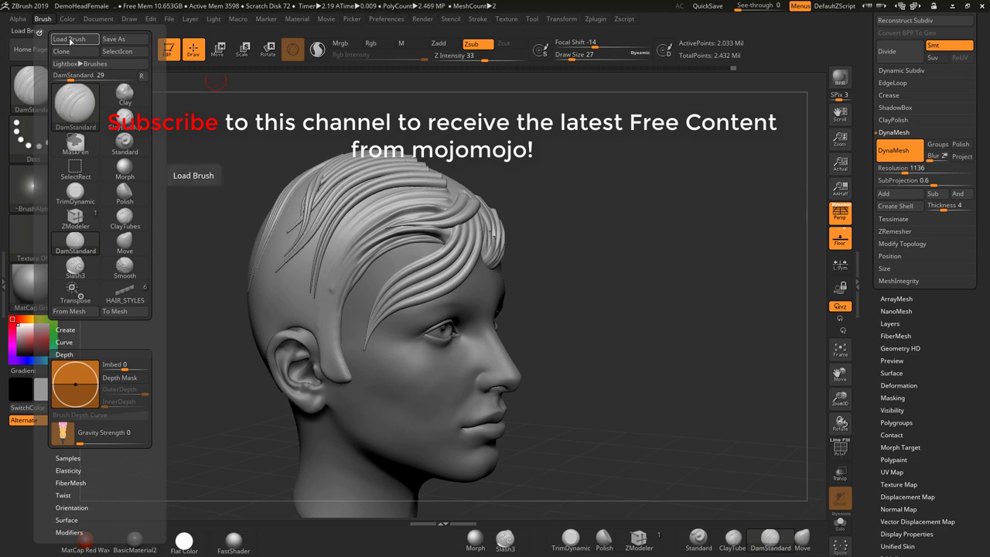
left_click(69, 39)
left_click(415, 244)
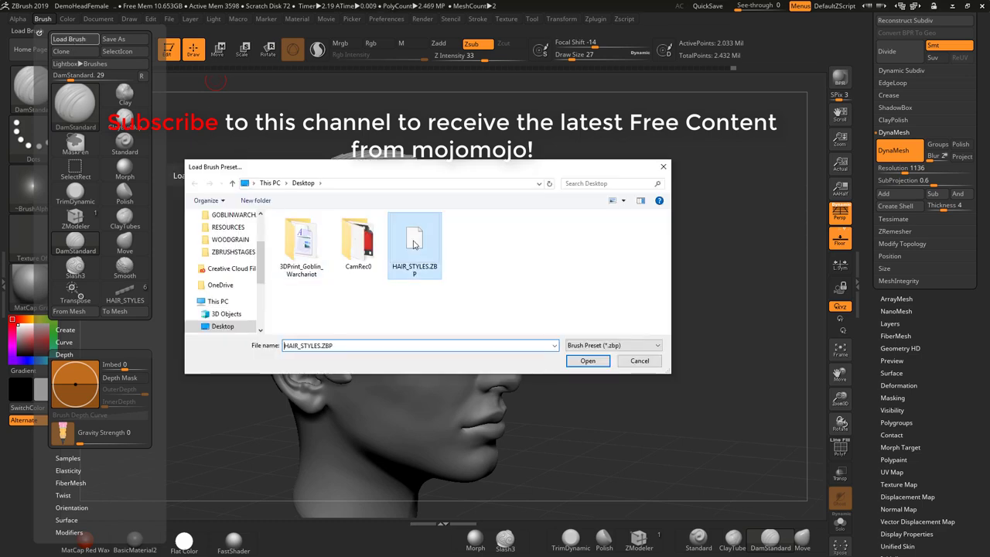
left_click(587, 362)
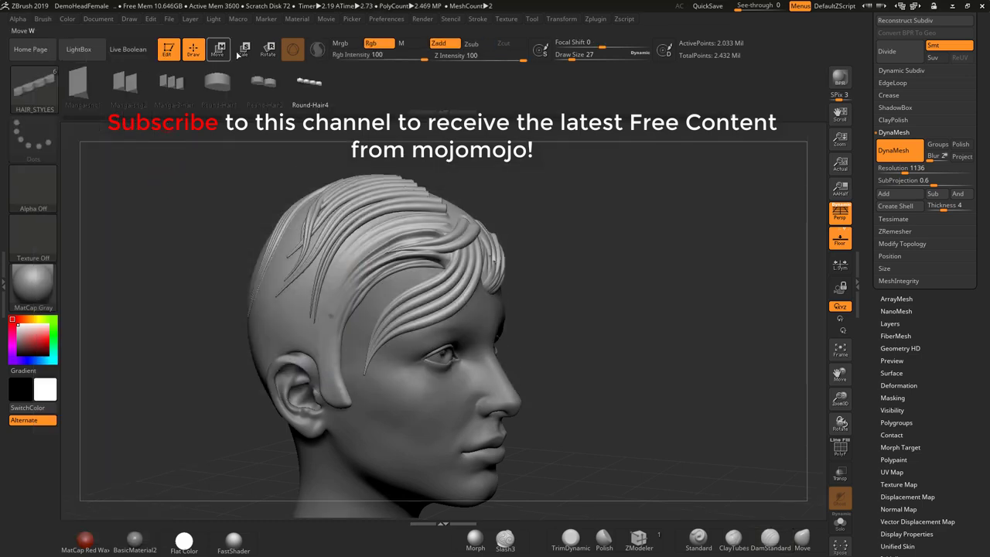